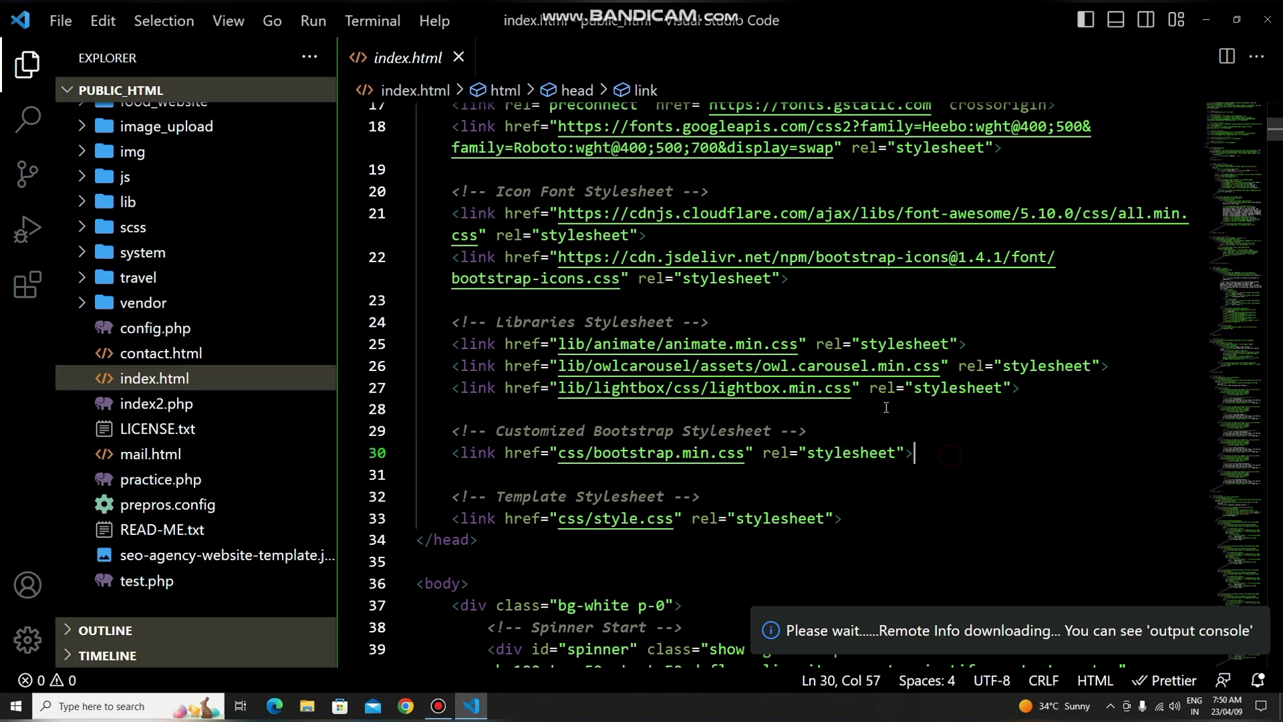
# Step: Look over the project's folders and files and the head section of index.html in the current theme
pyautogui.scroll(6, 201, 347)
pyautogui.scroll(-5, 147, 307)
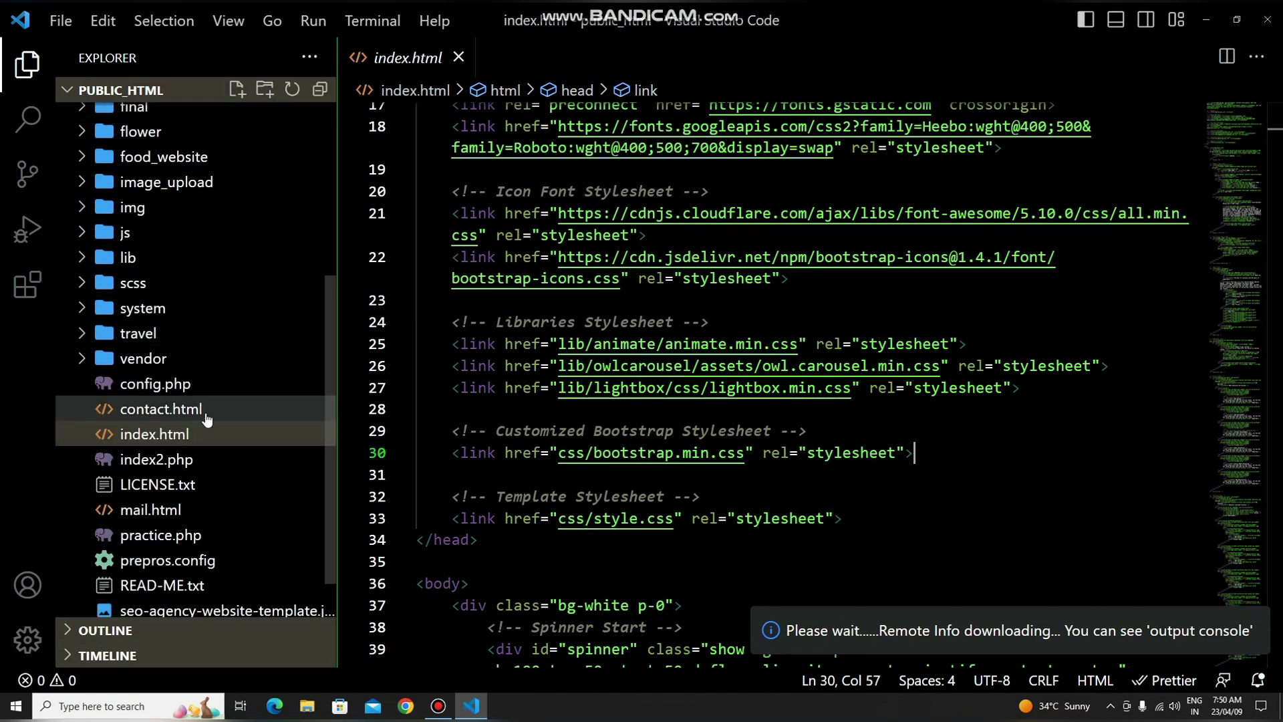
pyautogui.scroll(4, 158, 421)
pyautogui.scroll(-2, 201, 424)
pyautogui.scroll(-1, 208, 426)
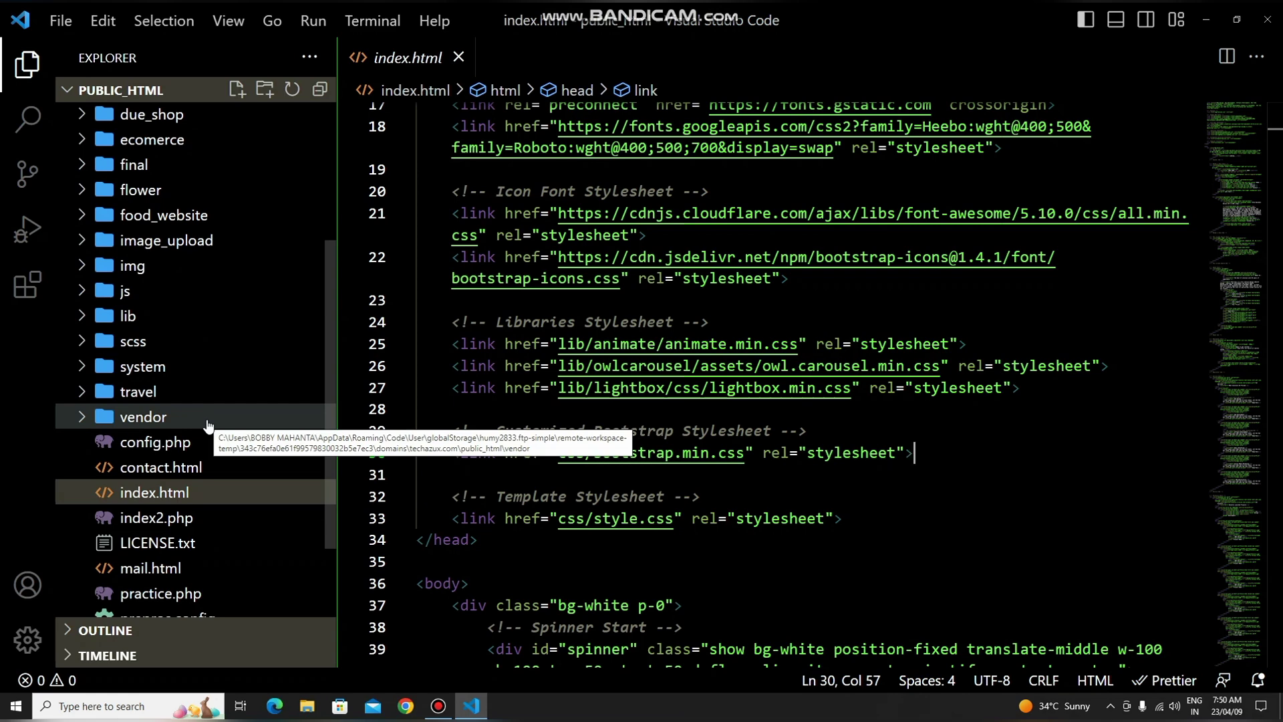
pyautogui.scroll(-1, 207, 424)
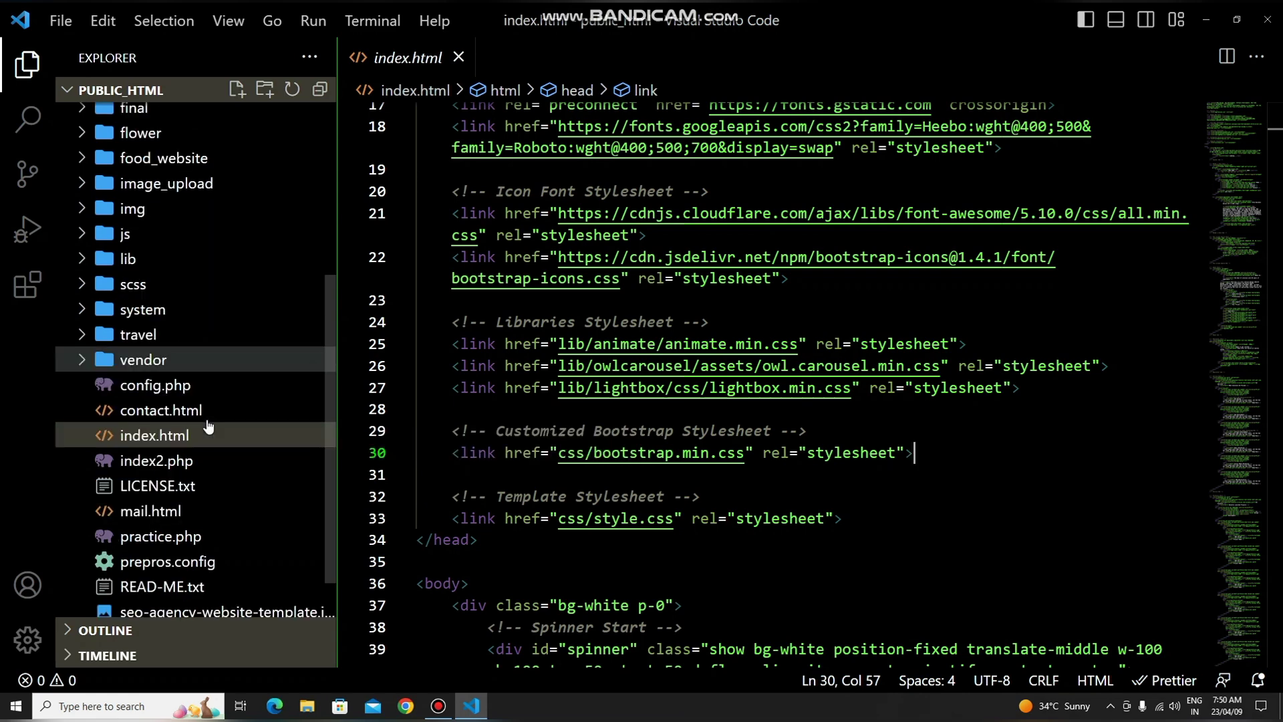
pyautogui.scroll(-1, 200, 411)
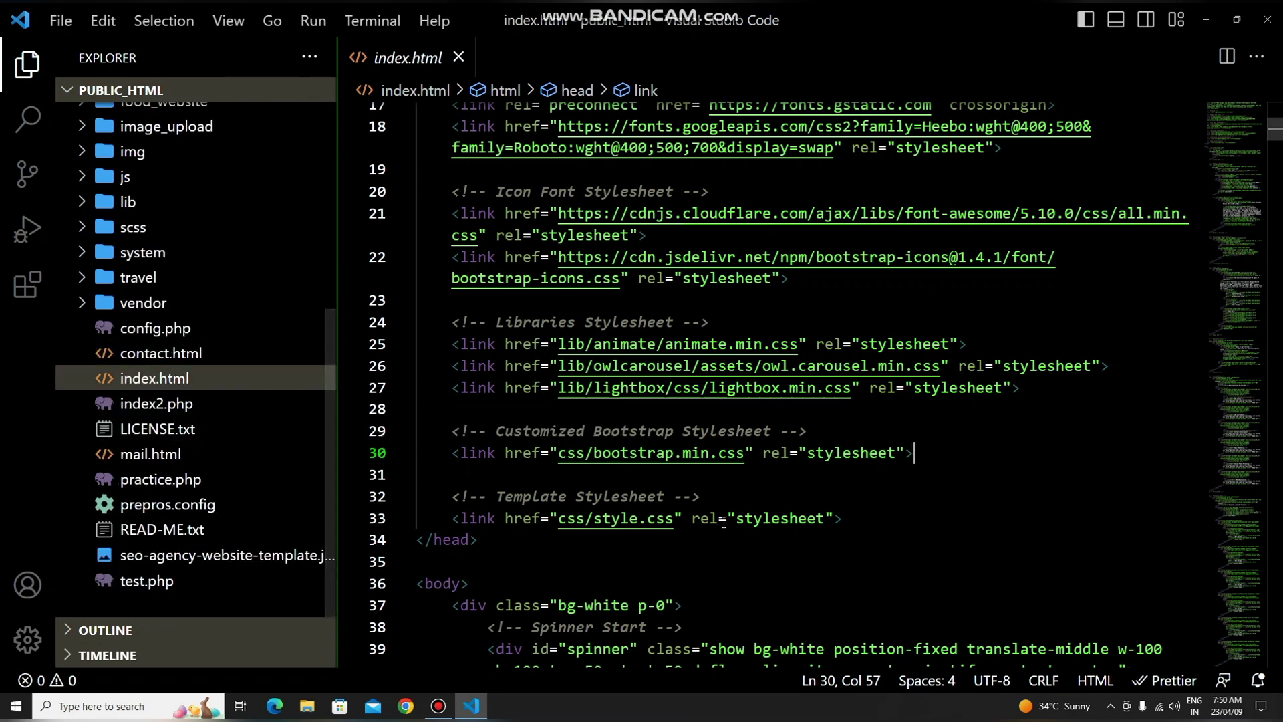
pyautogui.moveTo(723, 522)
pyautogui.scroll(4, 723, 522)
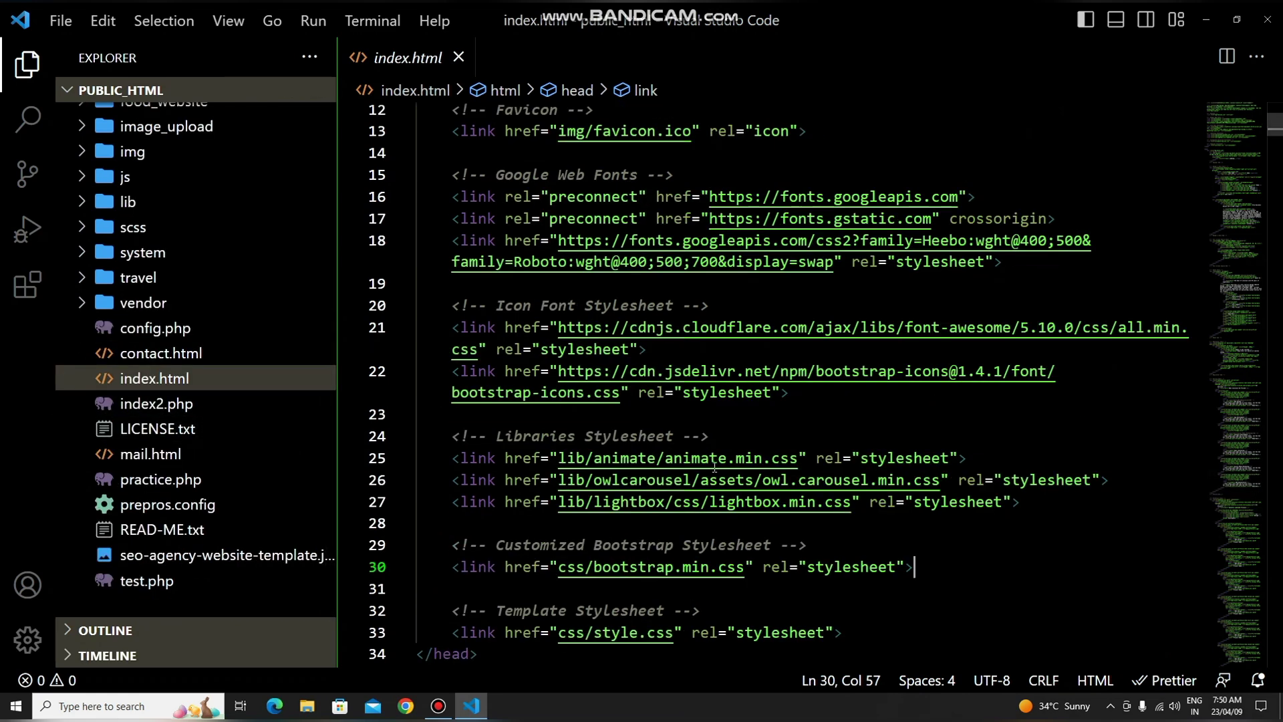
# Step: Uninstall the Dark hacker theme extension
pyautogui.click(27, 286)
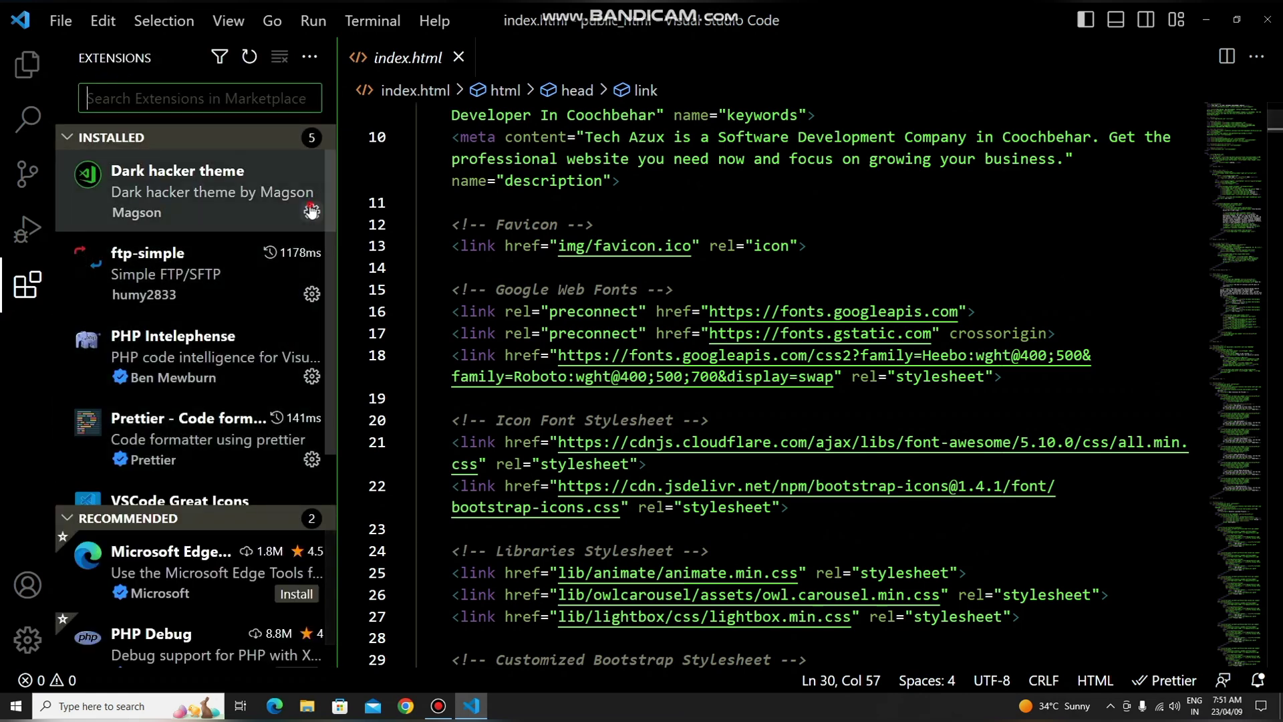
pyautogui.rightClick(288, 235)
pyautogui.click(321, 450)
pyautogui.click(311, 212)
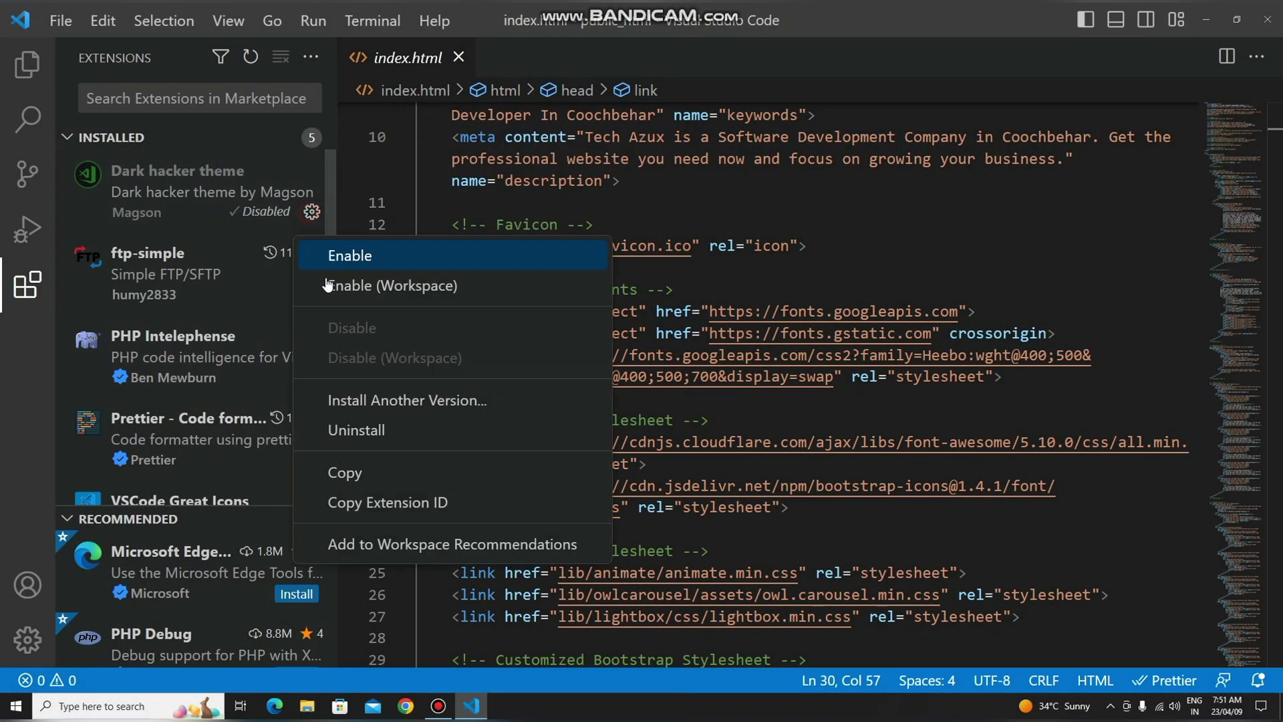
pyautogui.click(337, 428)
# Step: Uninstall the VSCode Great Icons extension
pyautogui.scroll(-2, 270, 390)
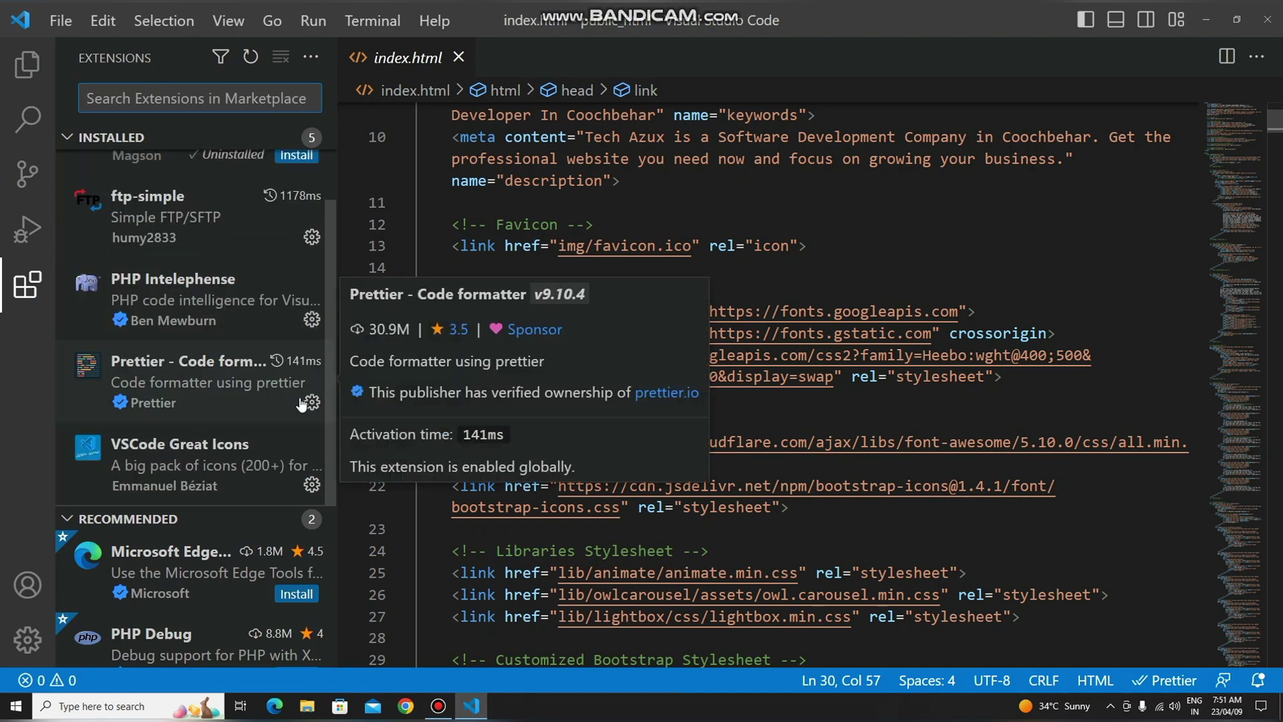
pyautogui.rightClick(294, 461)
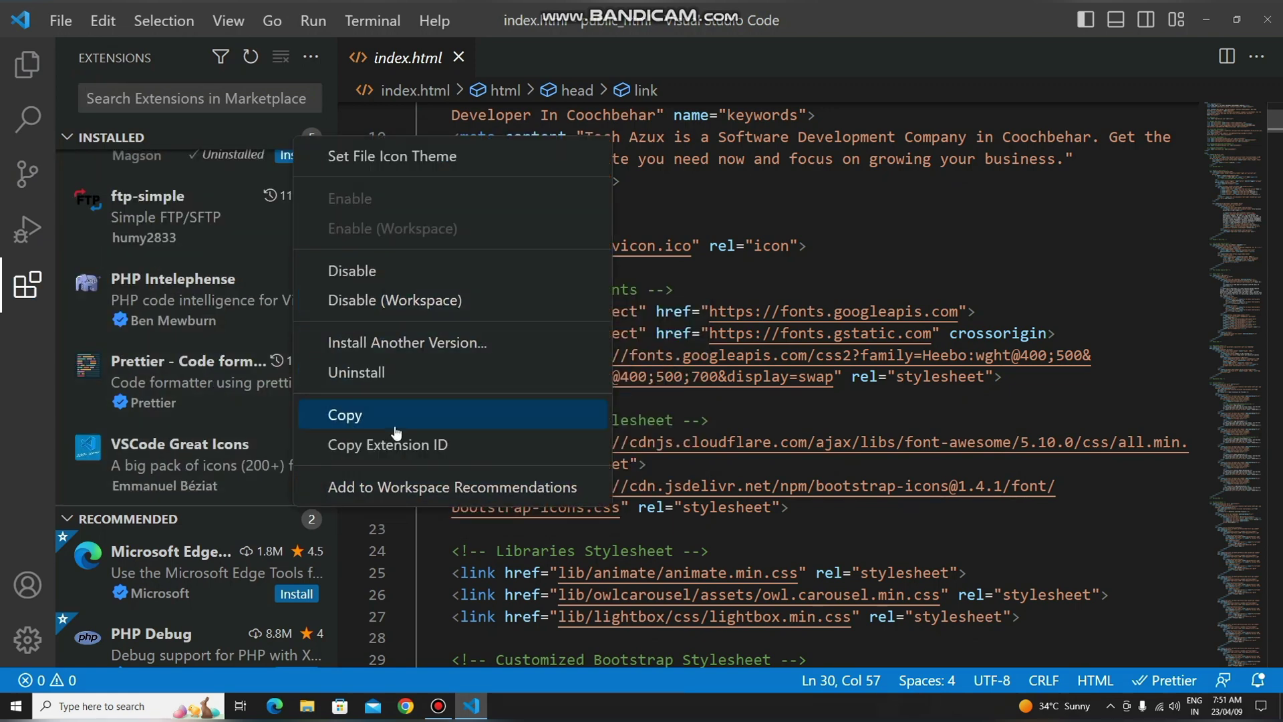
pyautogui.click(345, 415)
pyautogui.scroll(2, 130, 201)
# Step: Check the project's file icons and the installed extensions list, and close the editor window so it can restart
pyautogui.click(27, 65)
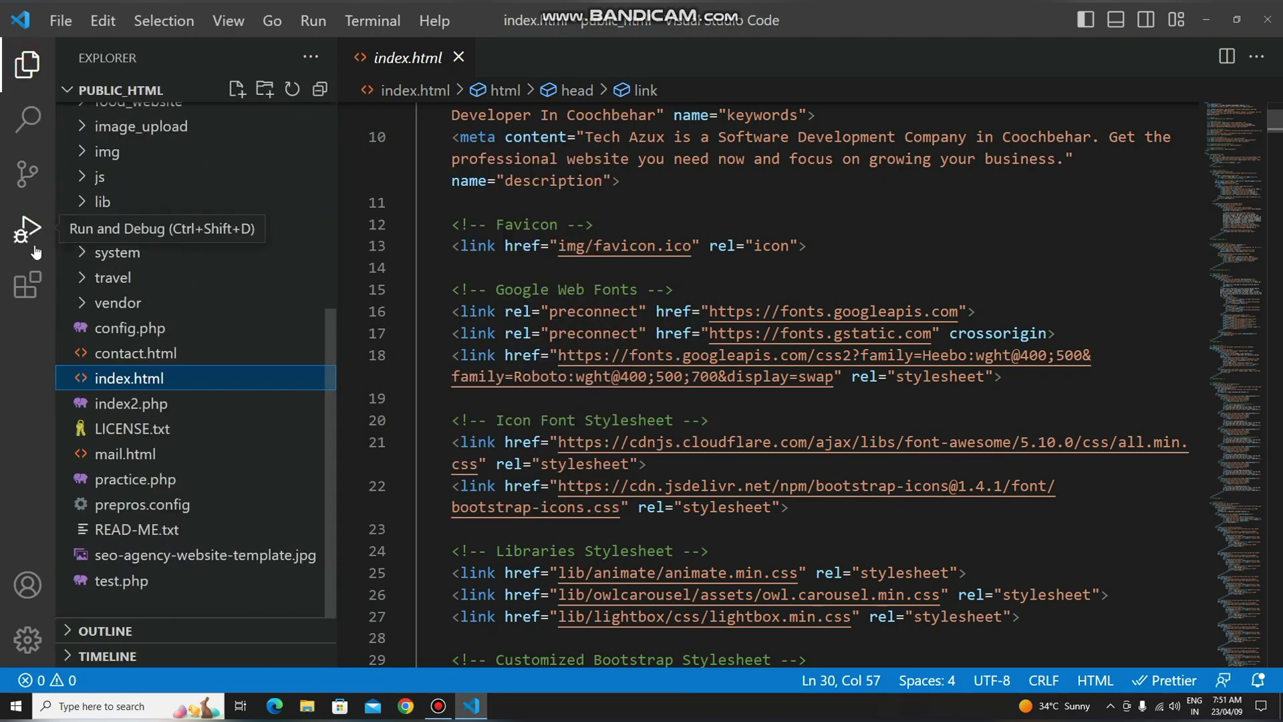
pyautogui.scroll(2, 134, 268)
pyautogui.click(27, 286)
pyautogui.scroll(-1, 191, 383)
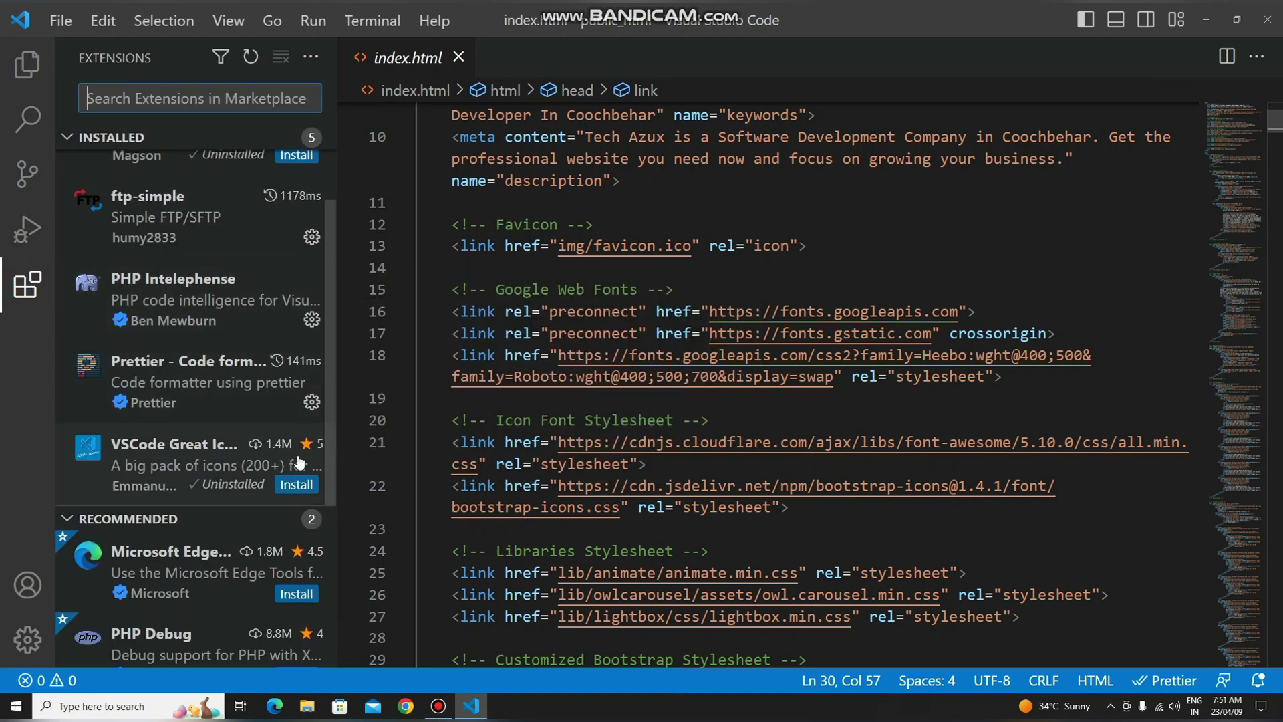
pyautogui.click(201, 461)
pyautogui.click(1268, 20)
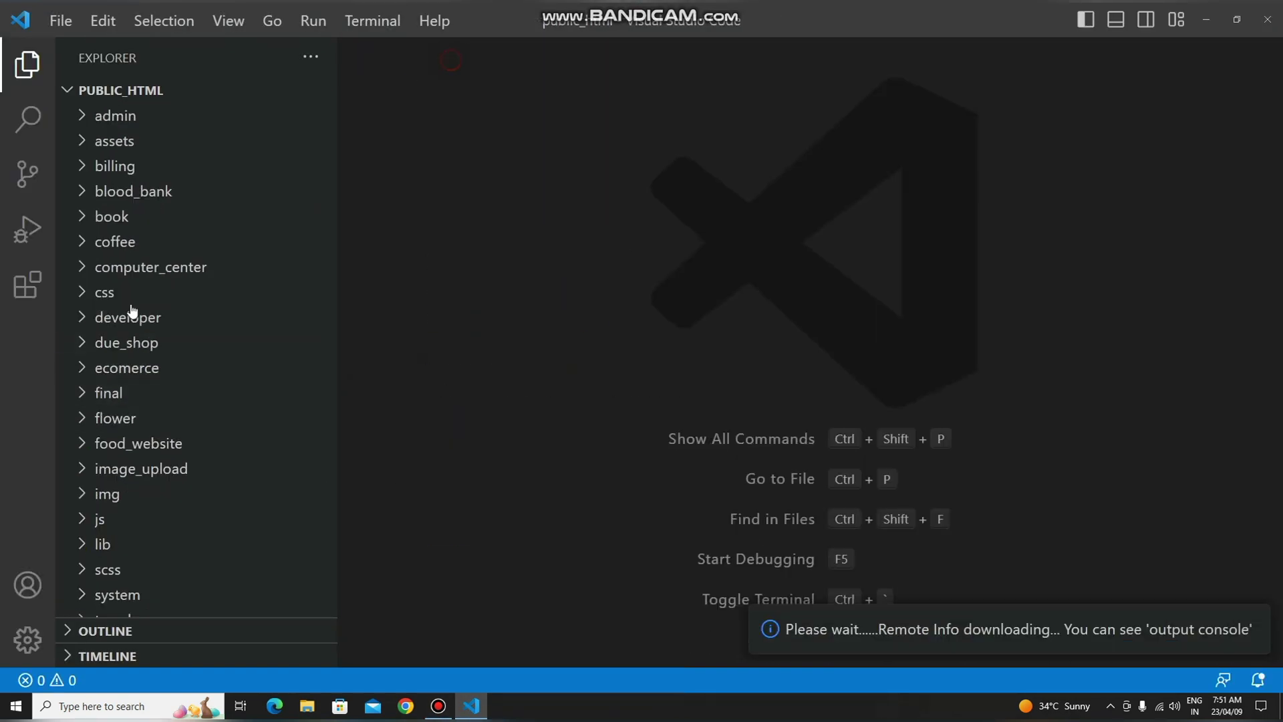
# Step: Open contact.html from the public_html project files
pyautogui.scroll(-2, 129, 315)
pyautogui.click(28, 286)
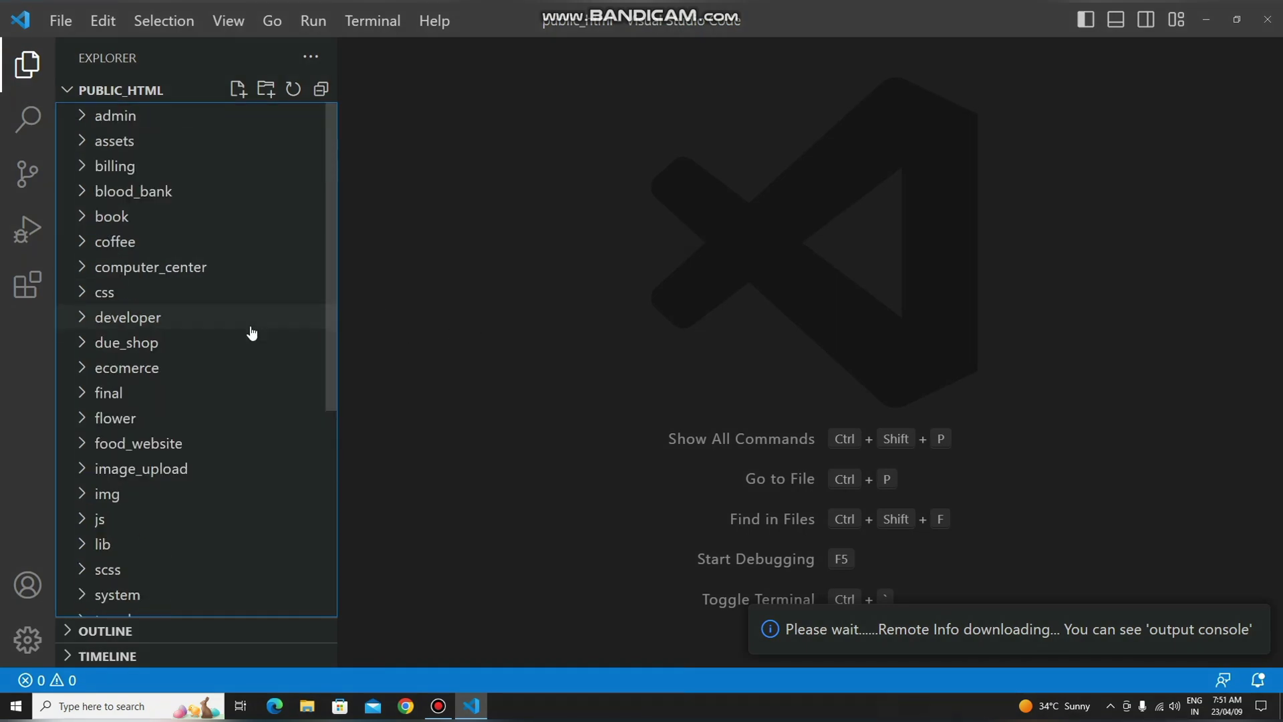
pyautogui.scroll(-2, 251, 332)
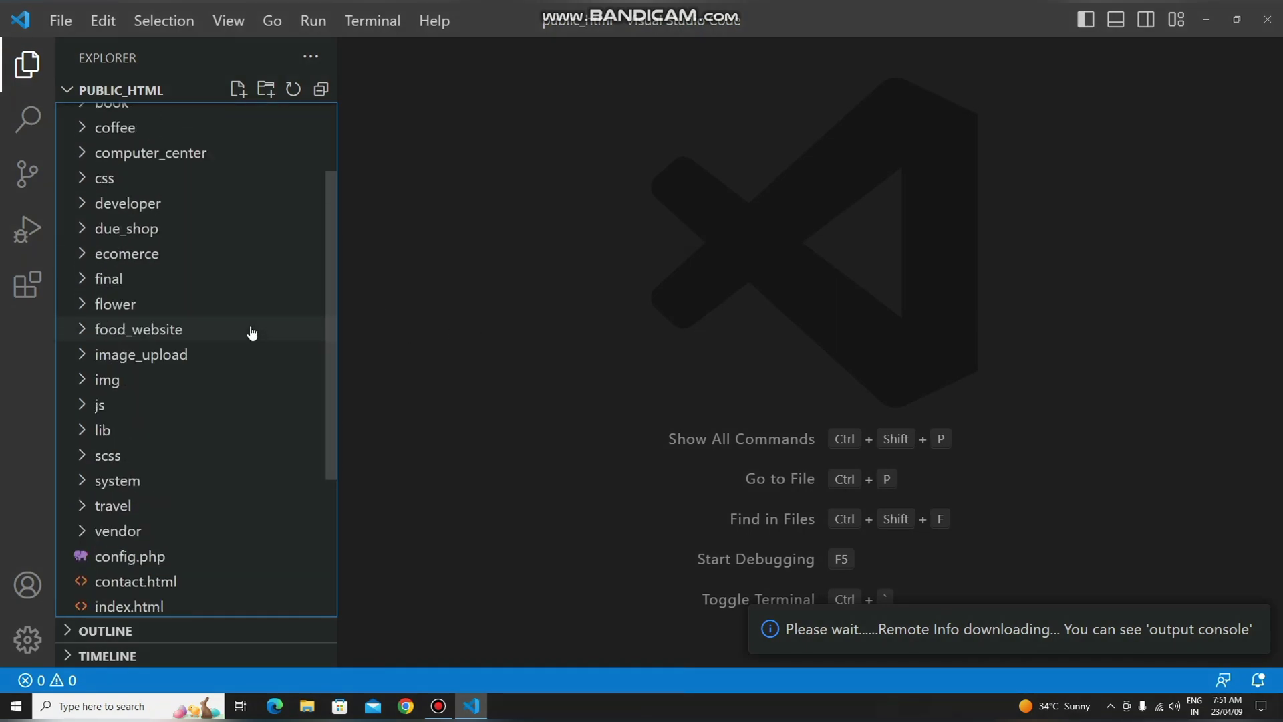
pyautogui.scroll(2, 251, 332)
pyautogui.scroll(-3, 252, 332)
pyautogui.scroll(-3, 251, 332)
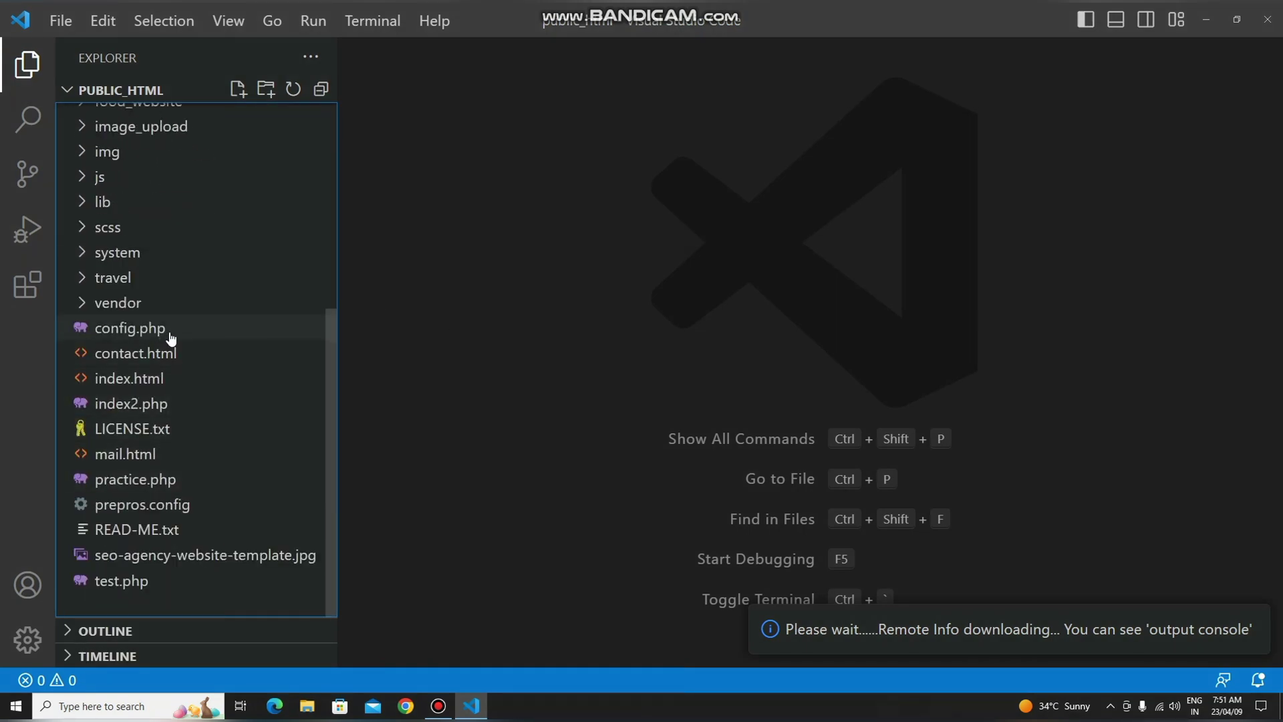
pyautogui.click(172, 354)
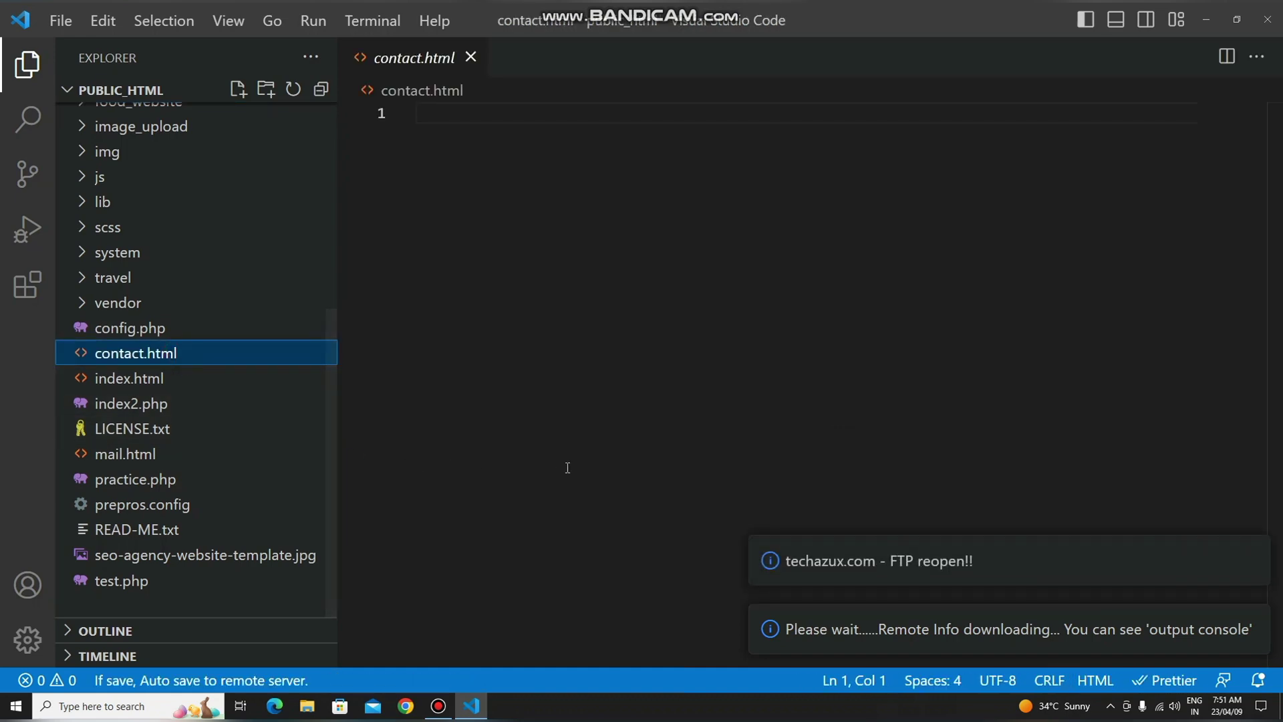
# Step: Examine the contact.html code from the stylesheet links to the navbar links in the default dark theme
pyautogui.scroll(-4, 669, 454)
pyautogui.scroll(3, 668, 454)
pyautogui.scroll(-3, 673, 449)
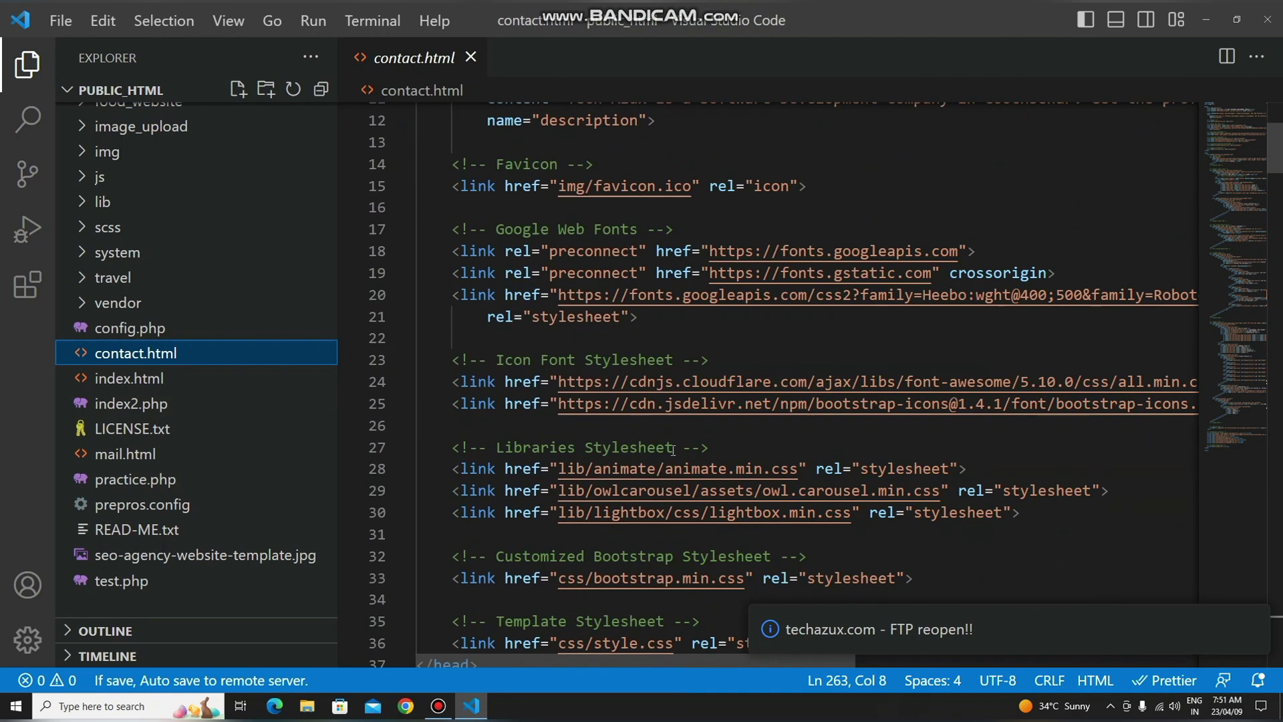
pyautogui.scroll(-4, 669, 428)
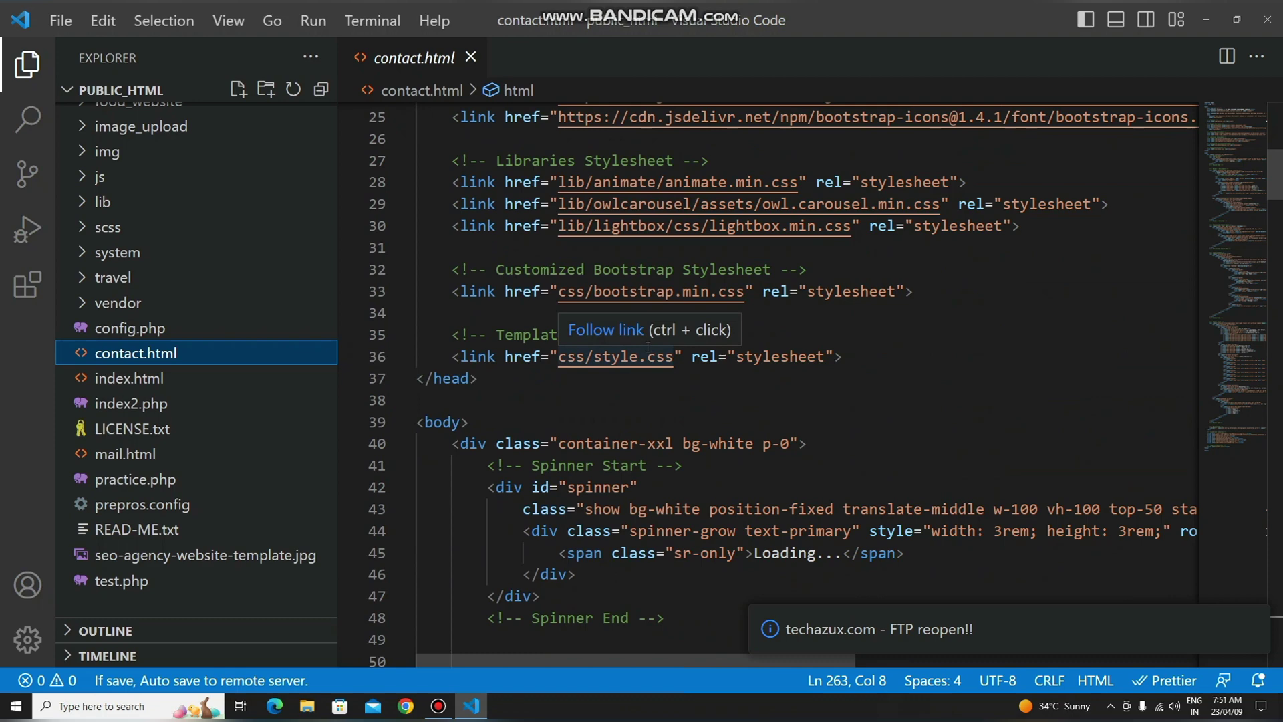
pyautogui.click(674, 401)
pyautogui.scroll(2, 675, 401)
pyautogui.scroll(-7, 674, 404)
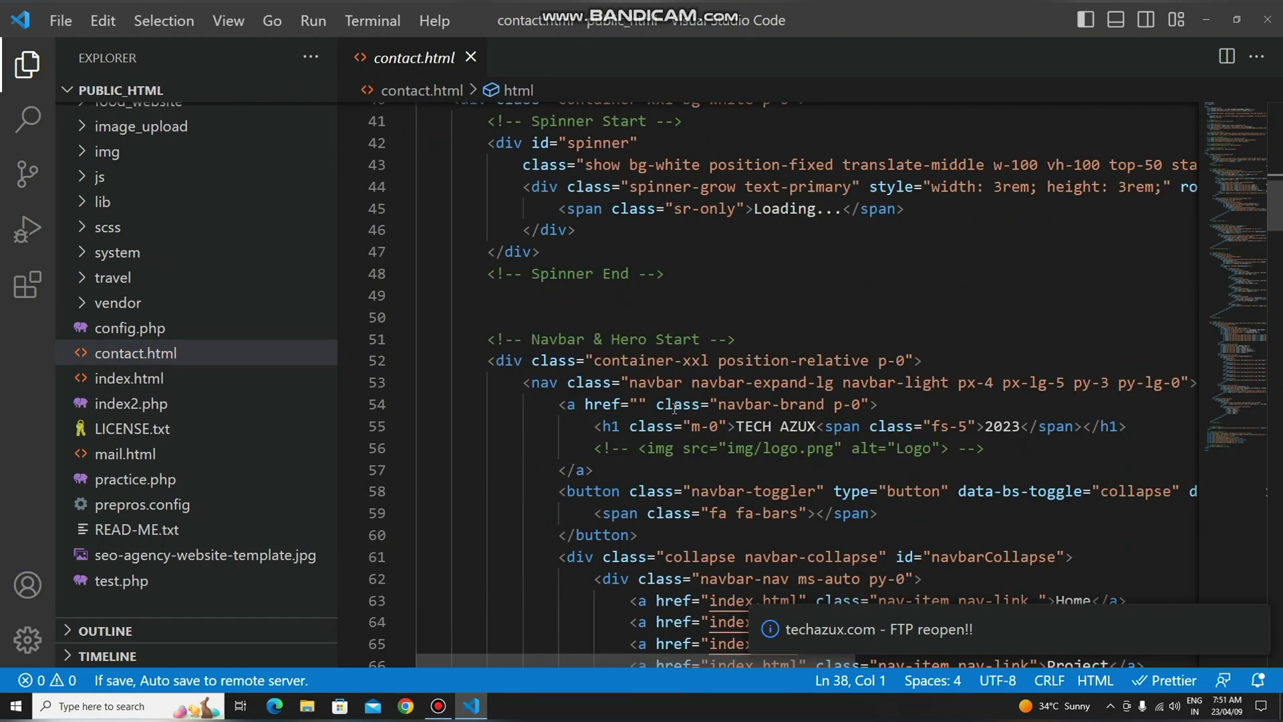
pyautogui.click(675, 273)
pyautogui.scroll(4, 675, 274)
pyautogui.moveTo(452, 176); pyautogui.dragTo(805, 401)
pyautogui.click(810, 416)
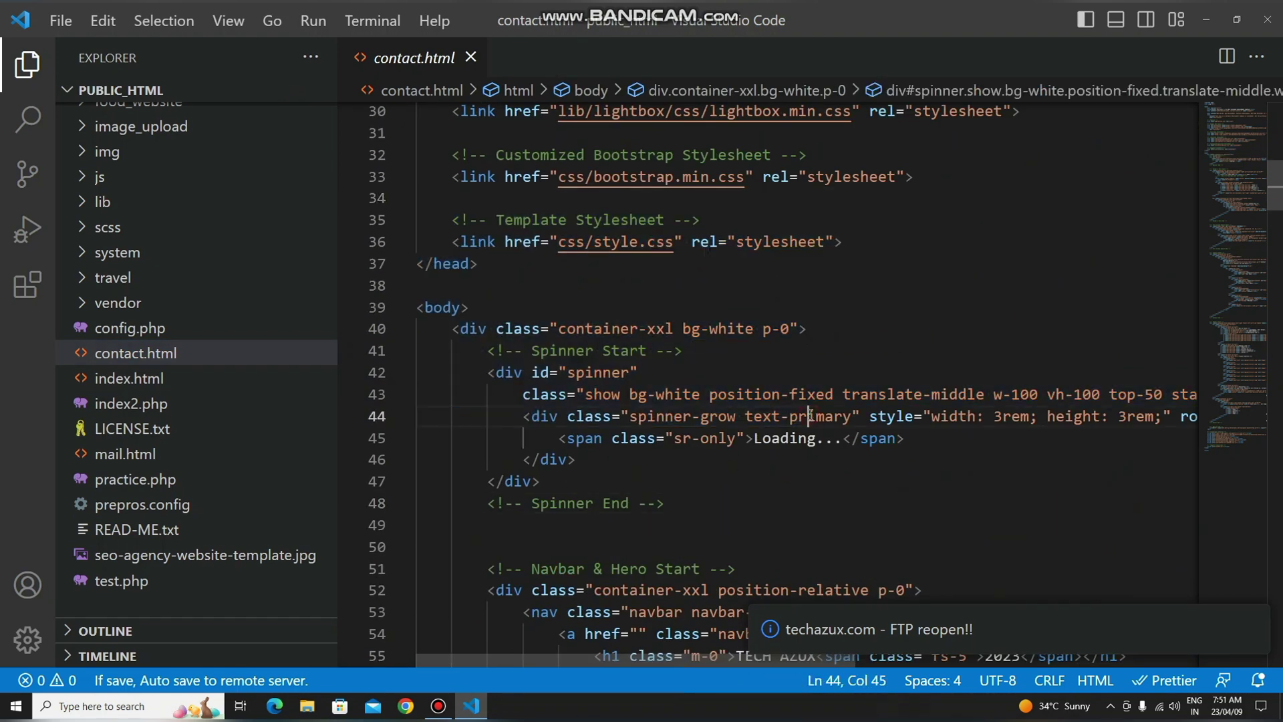
pyautogui.scroll(-3, 810, 416)
pyautogui.click(810, 416)
pyautogui.scroll(-3, 812, 418)
pyautogui.click(827, 429)
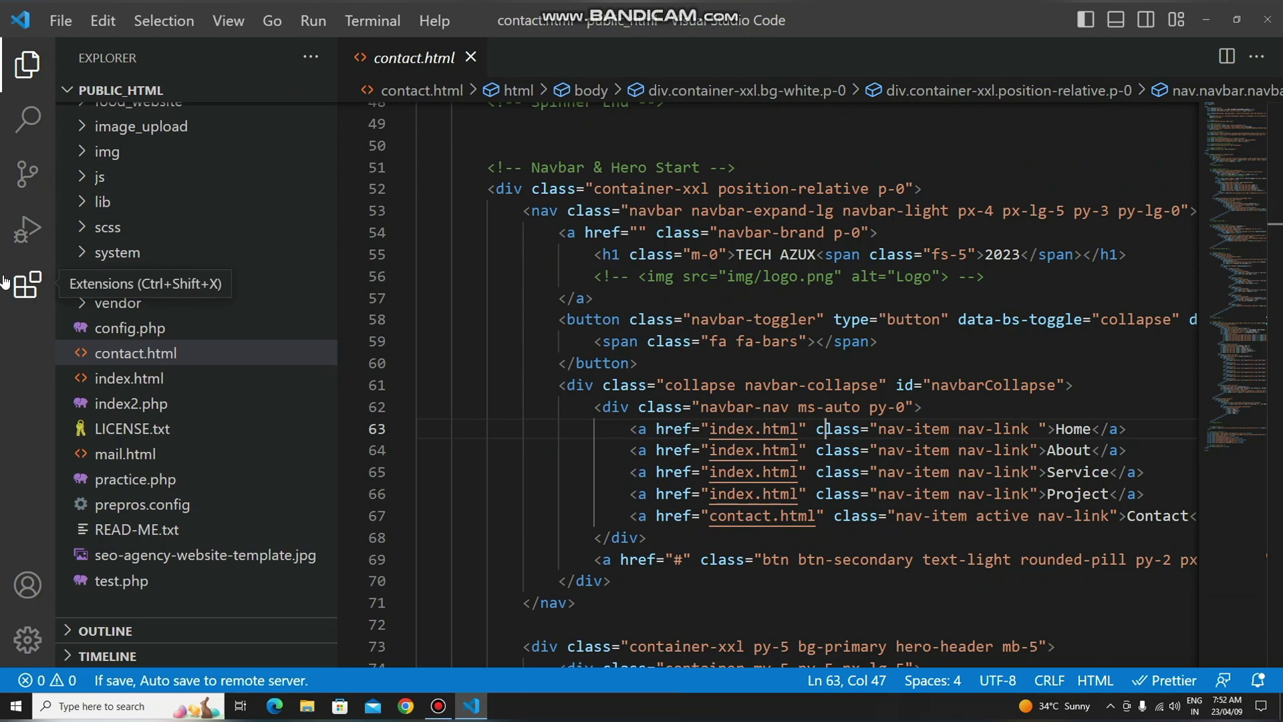
# Step: Show the Extensions view and collapse its list of installed extensions
pyautogui.click(4, 74)
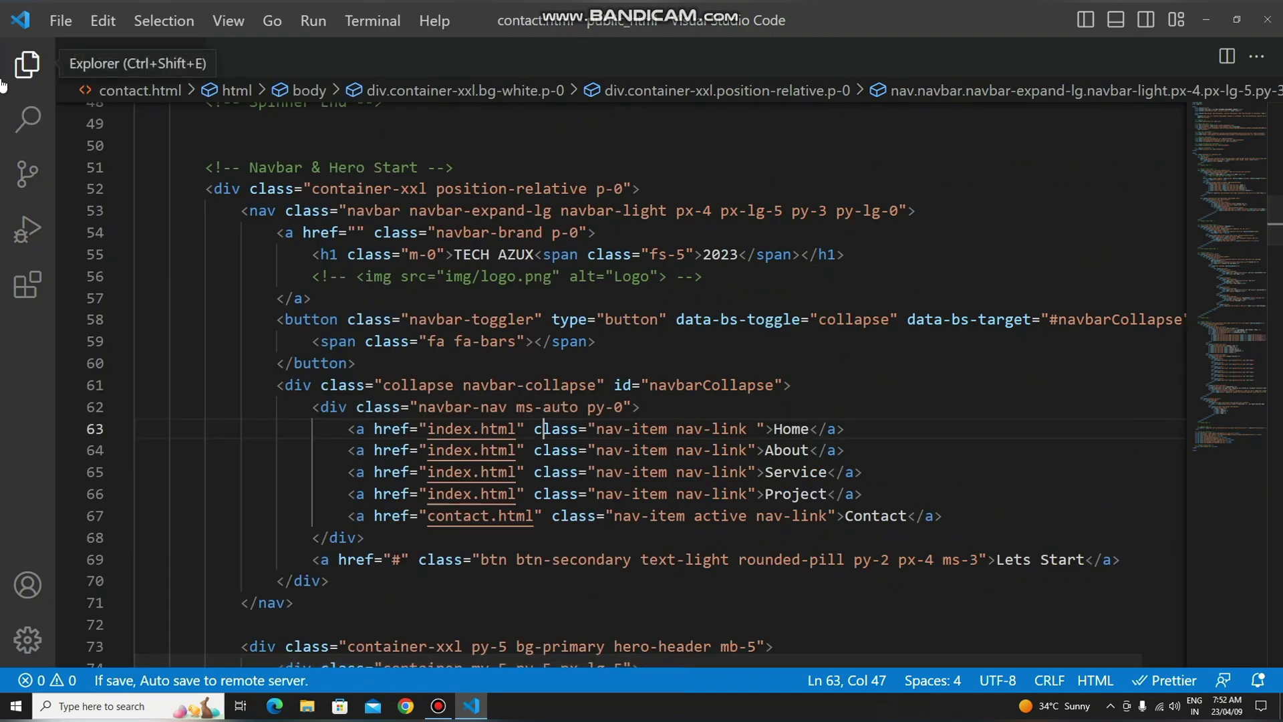
pyautogui.click(19, 126)
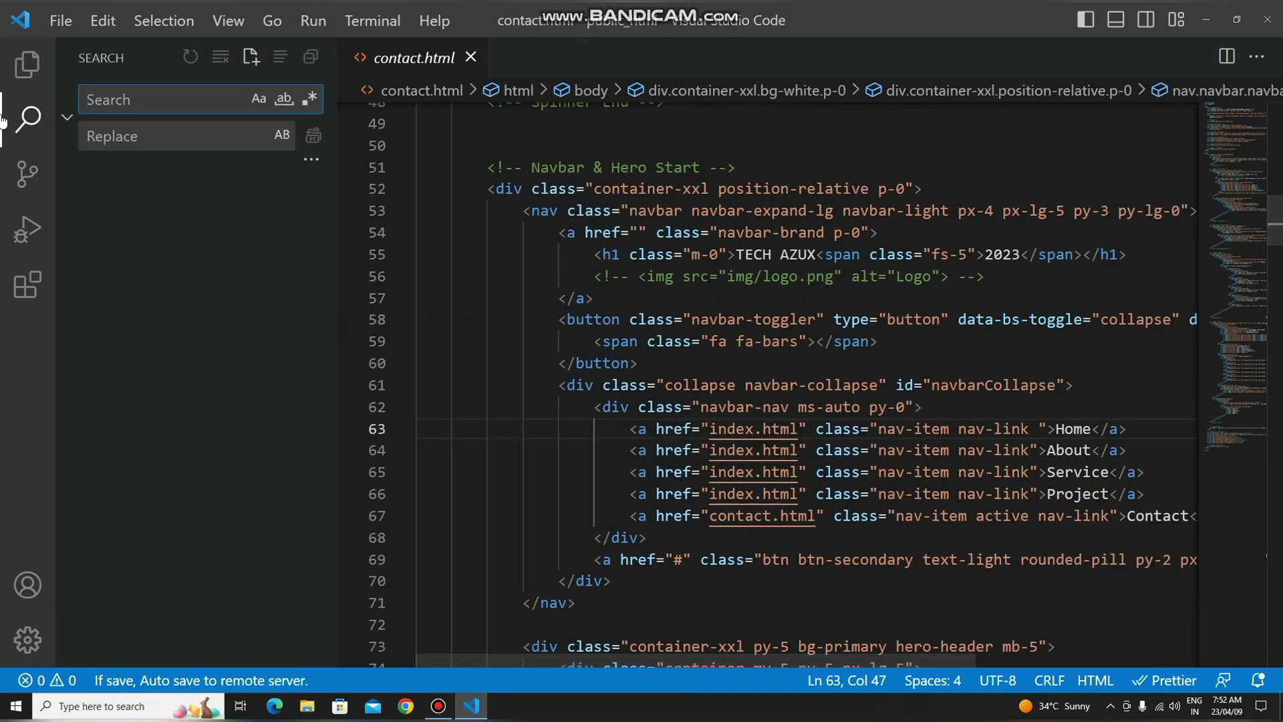
pyautogui.click(18, 302)
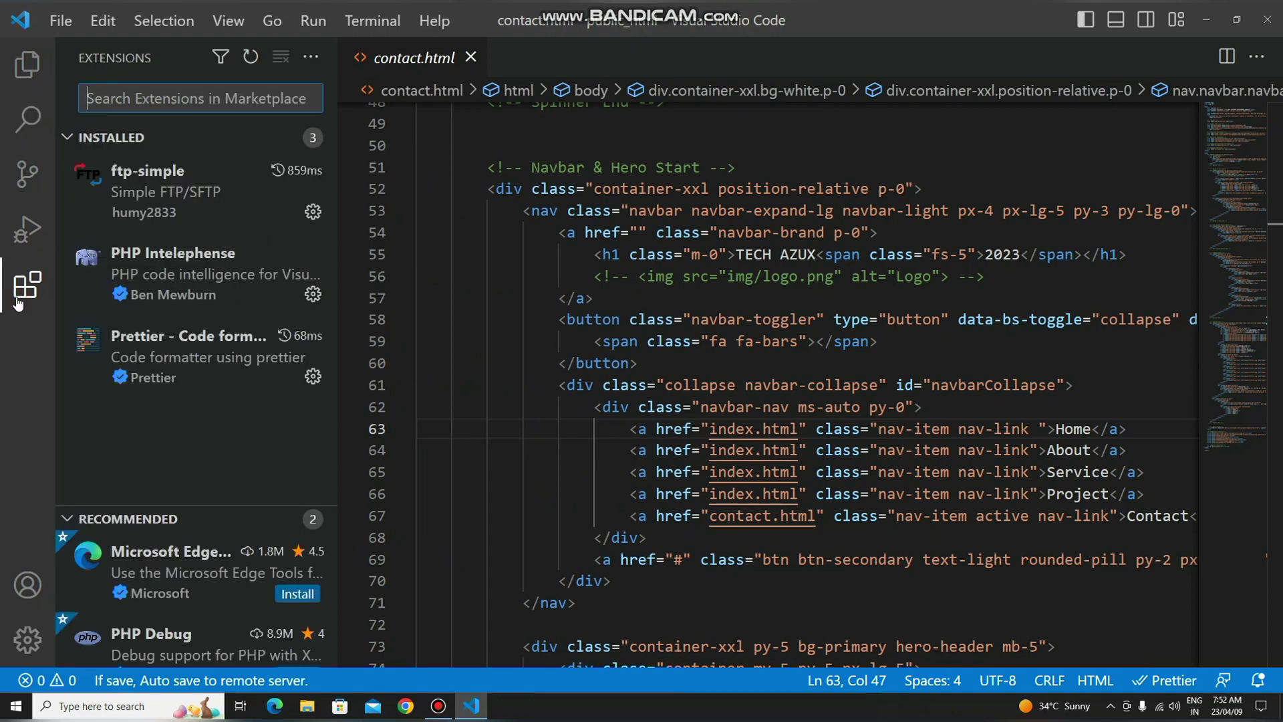
pyautogui.click(18, 303)
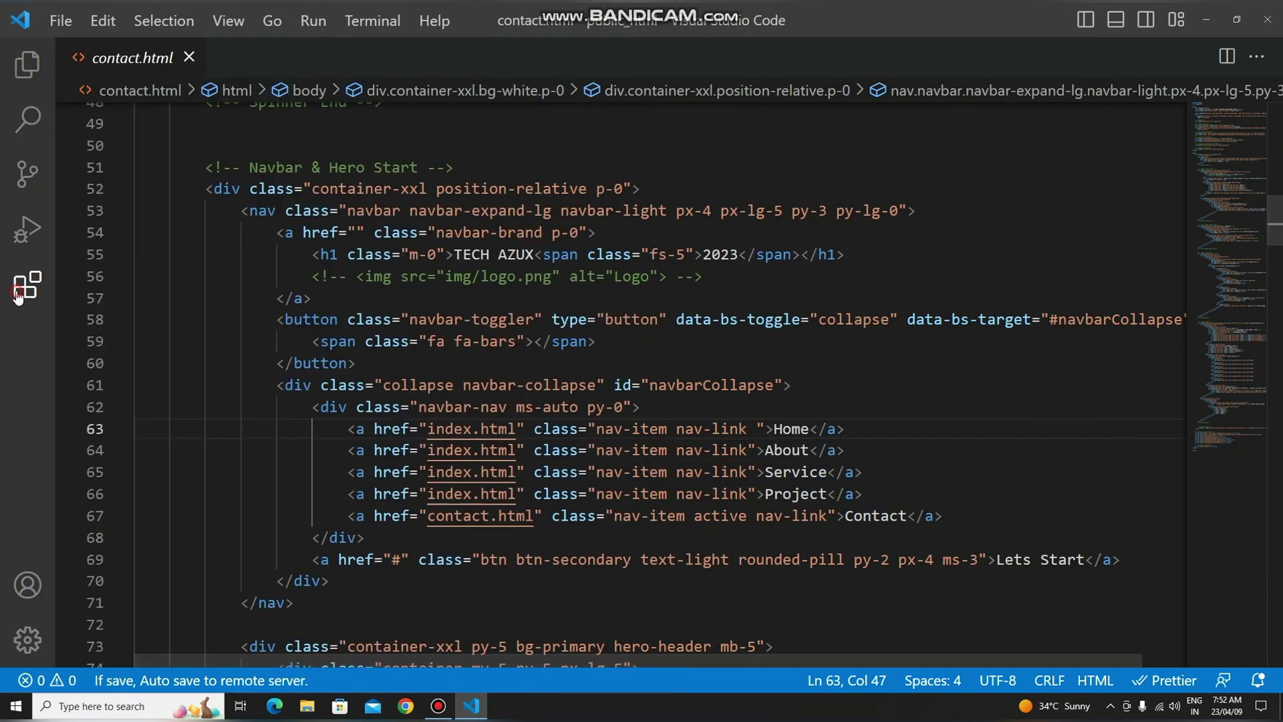
pyautogui.click(18, 302)
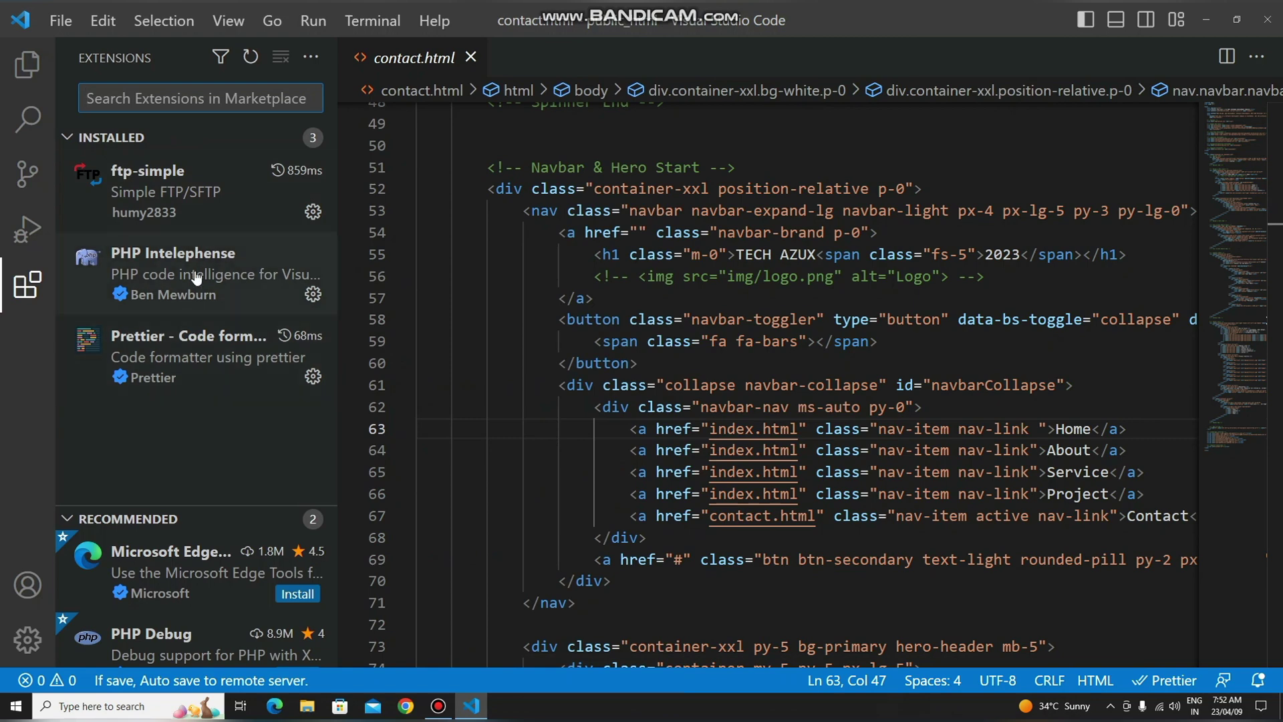
pyautogui.click(97, 141)
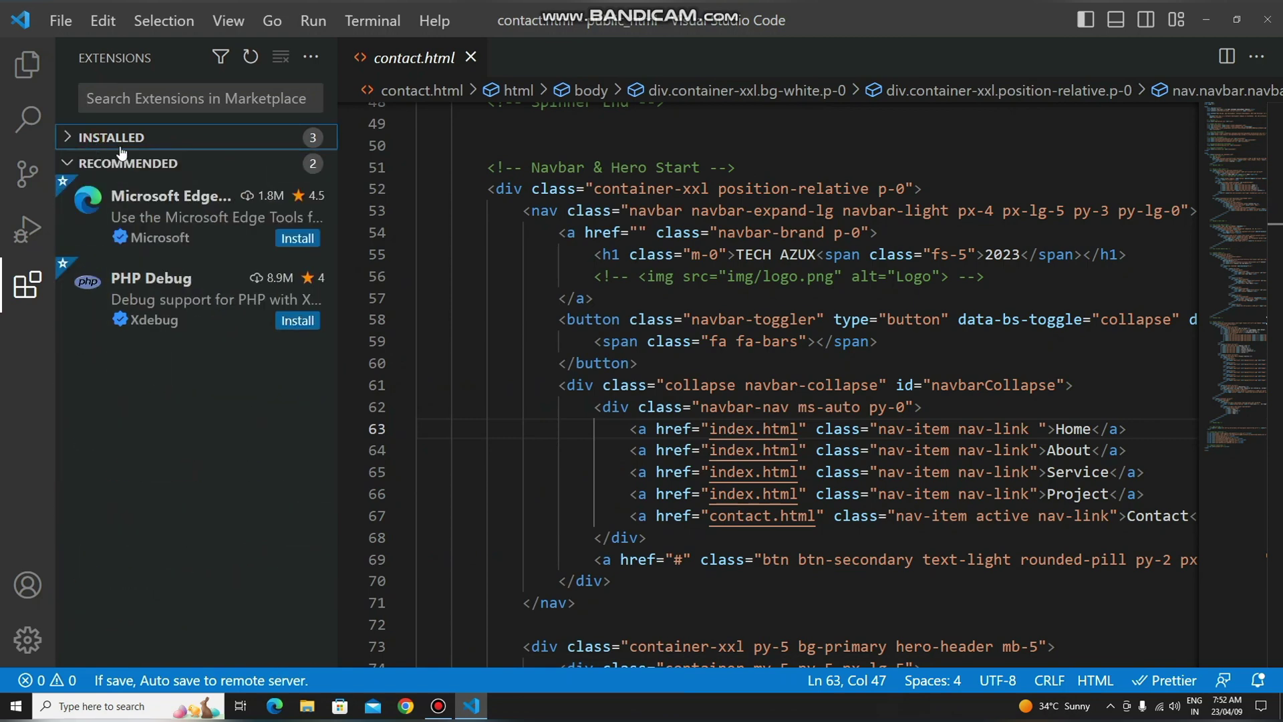
# Step: Search the extension marketplace for "dark theme" and install One Dark Pro
pyautogui.click(145, 107)
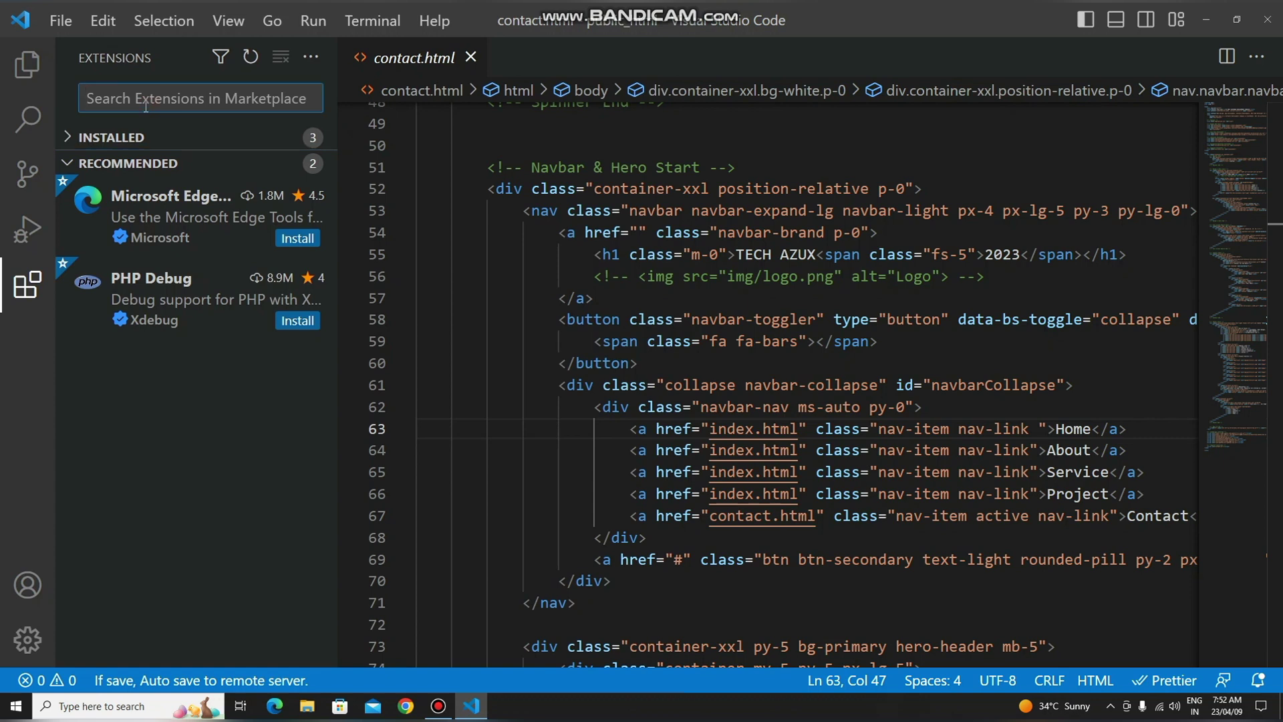
pyautogui.write('da')
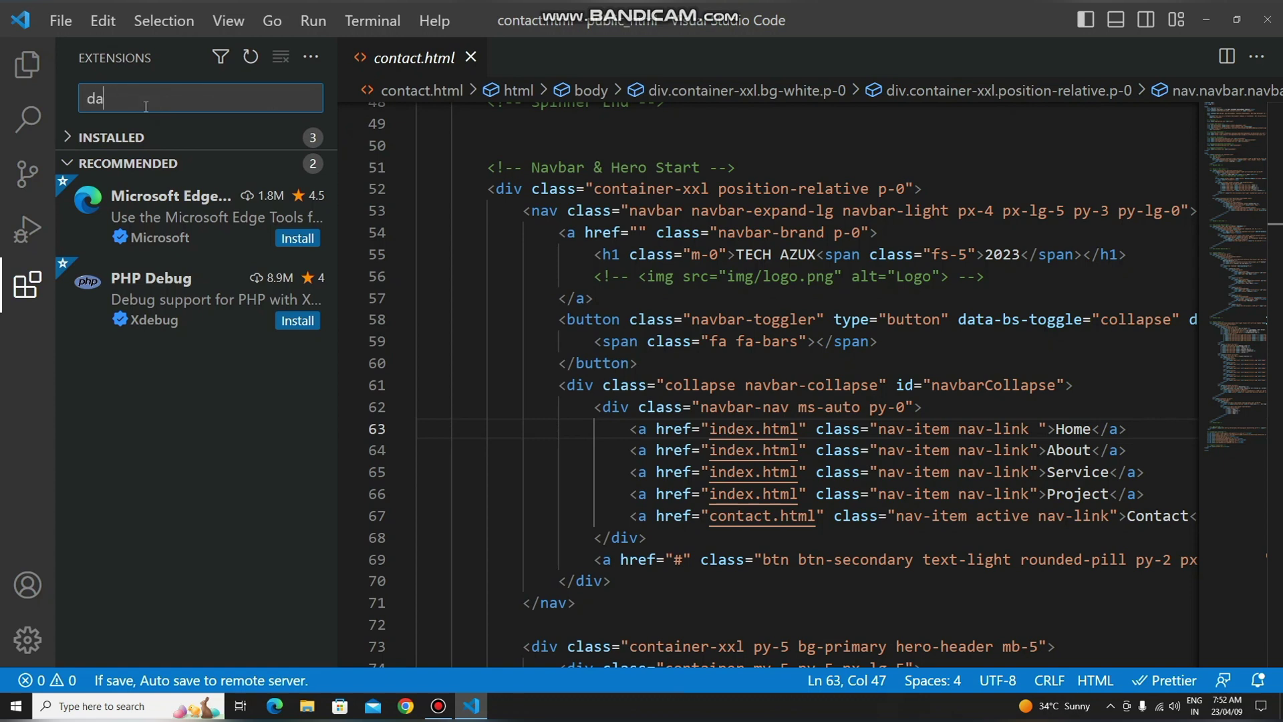
pyautogui.write('rk theme')
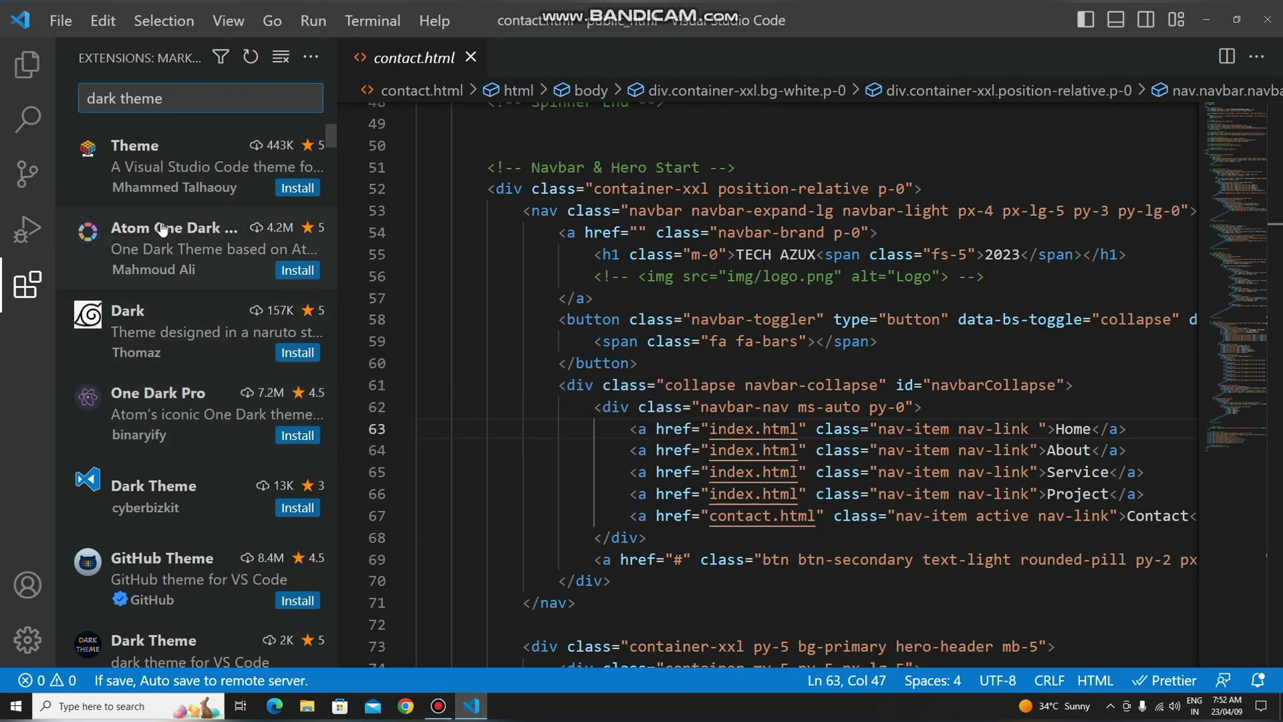
pyautogui.click(160, 410)
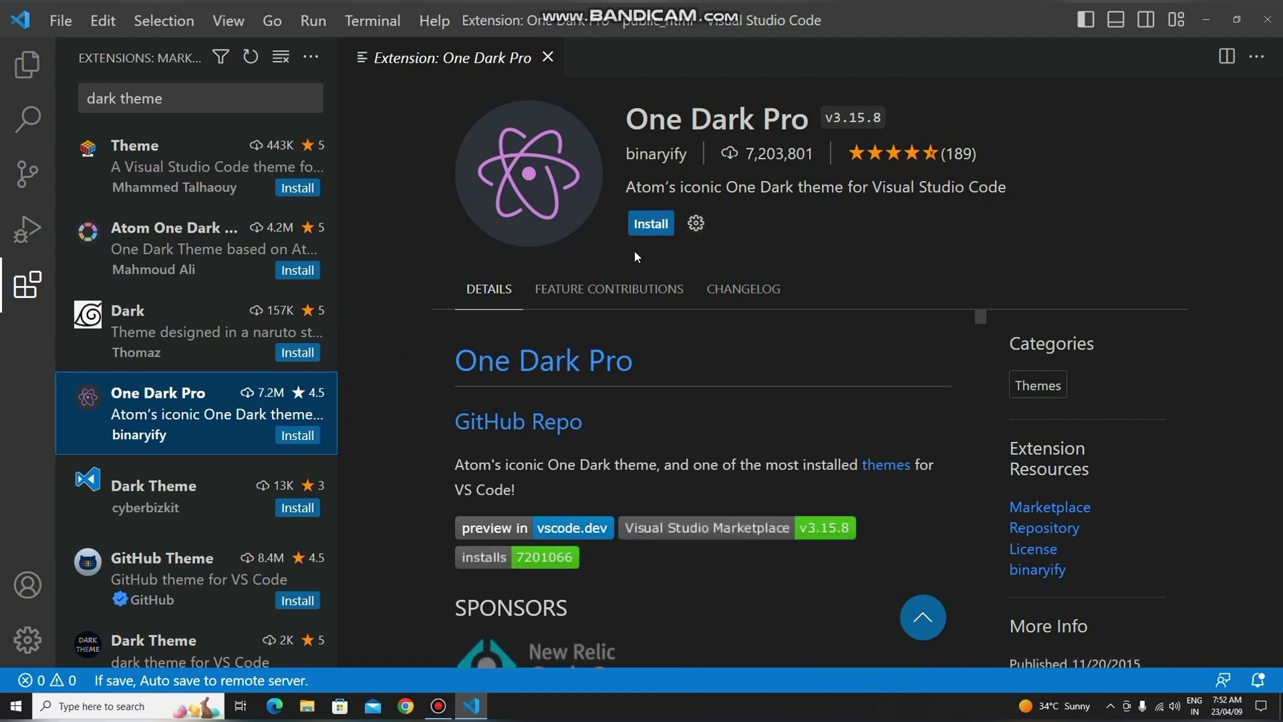
pyautogui.click(647, 225)
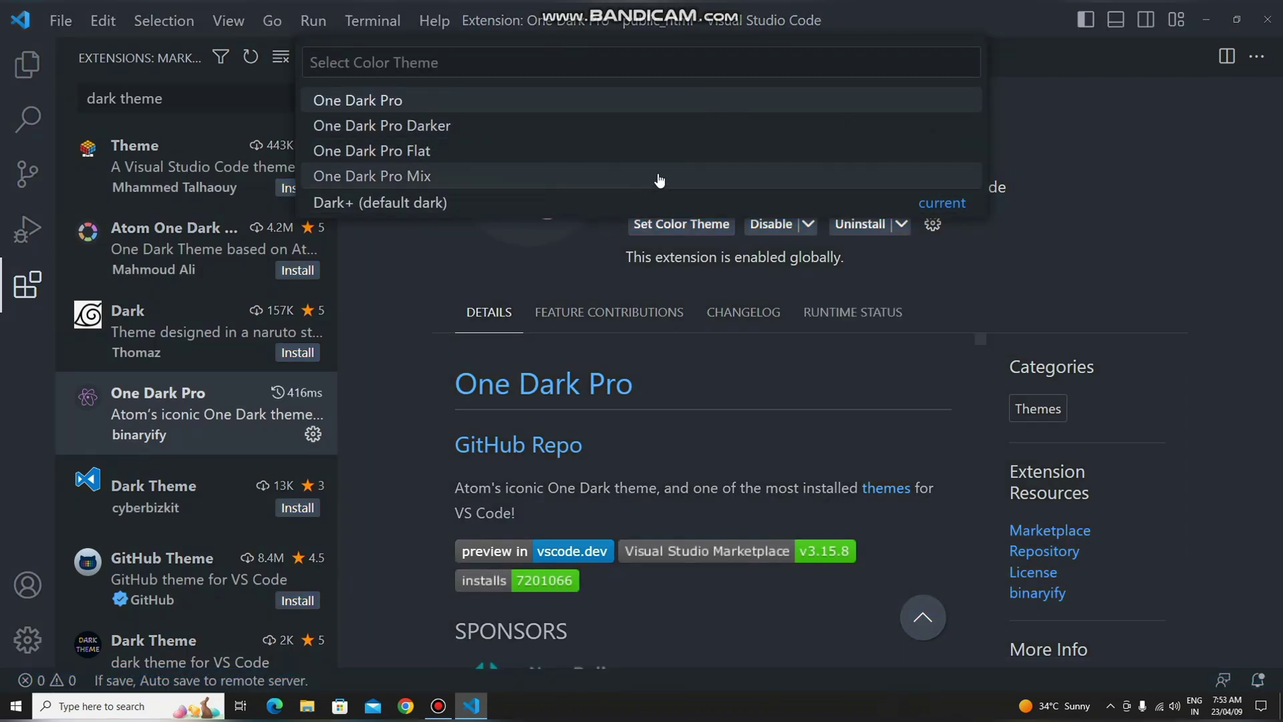
# Step: Preview the One Dark Pro variants against the default dark theme and apply One Dark Pro as the color theme
pyautogui.press('Up')
pyautogui.press('Up')
pyautogui.press('Up')
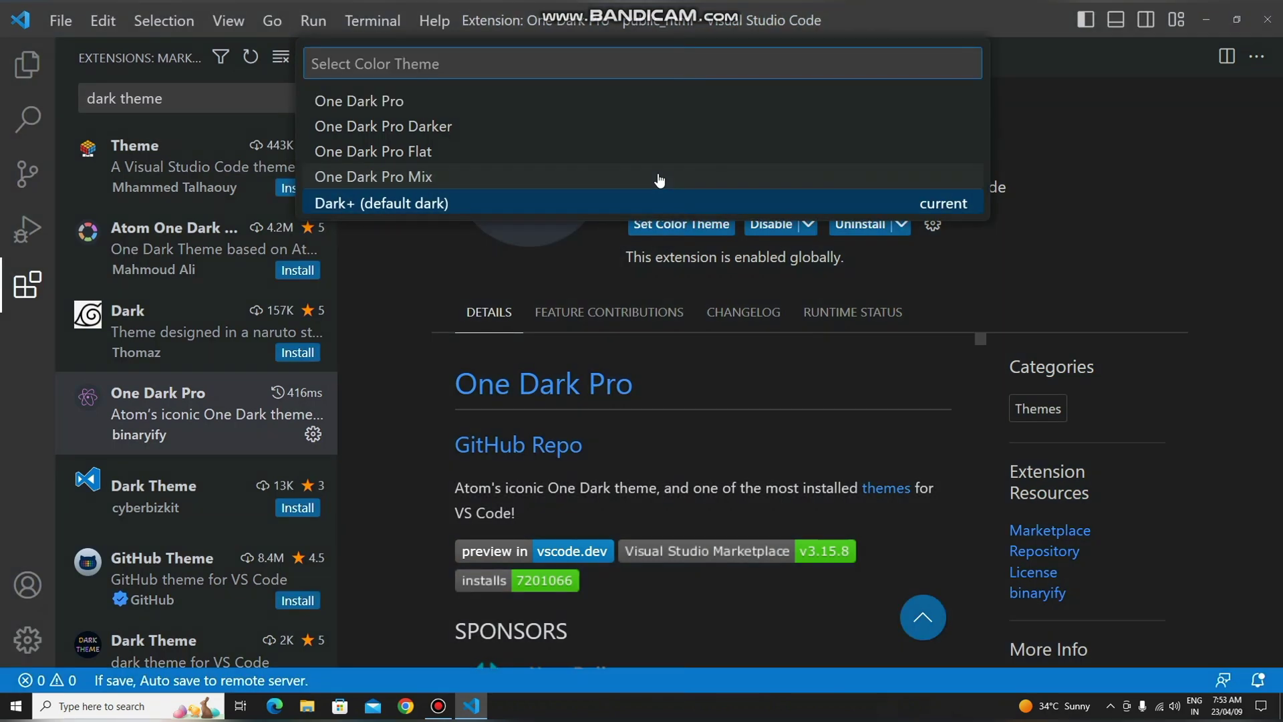
pyautogui.press('Up')
pyautogui.press('Up')
pyautogui.press('Up')
pyautogui.press('Up')
pyautogui.press('Up')
pyautogui.press('Up')
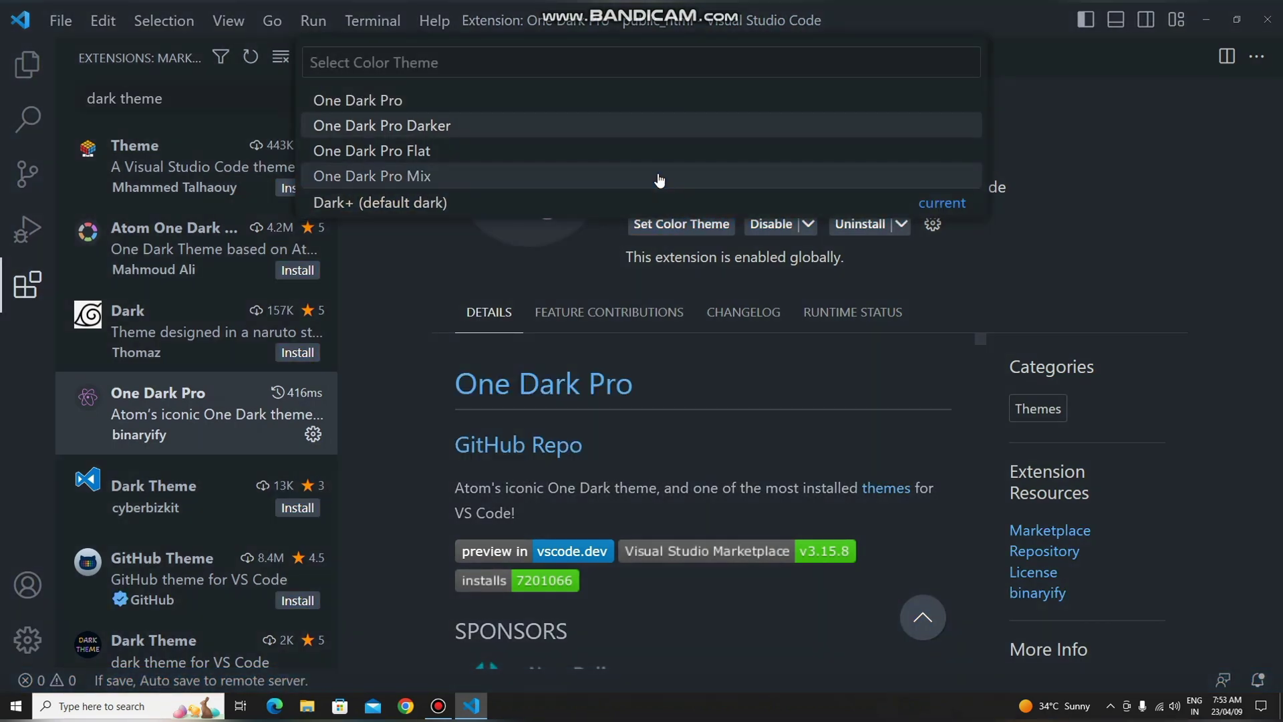
pyautogui.press('Up')
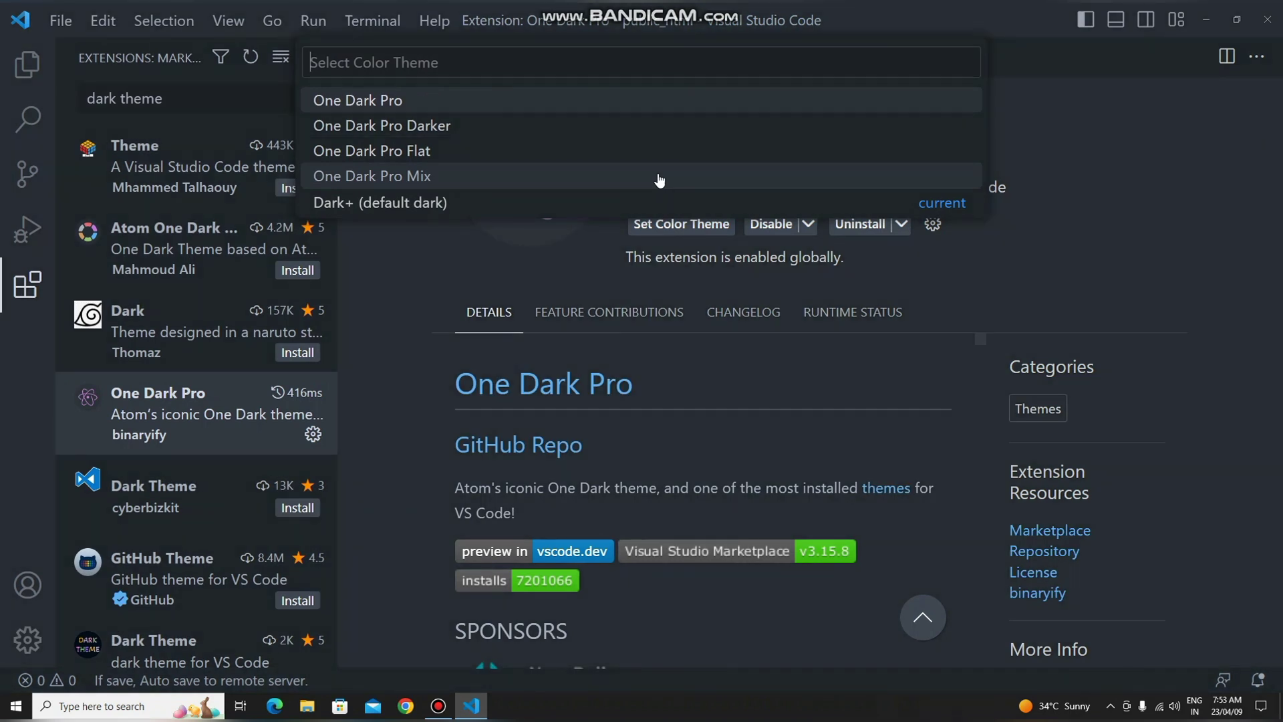
pyautogui.press('Return')
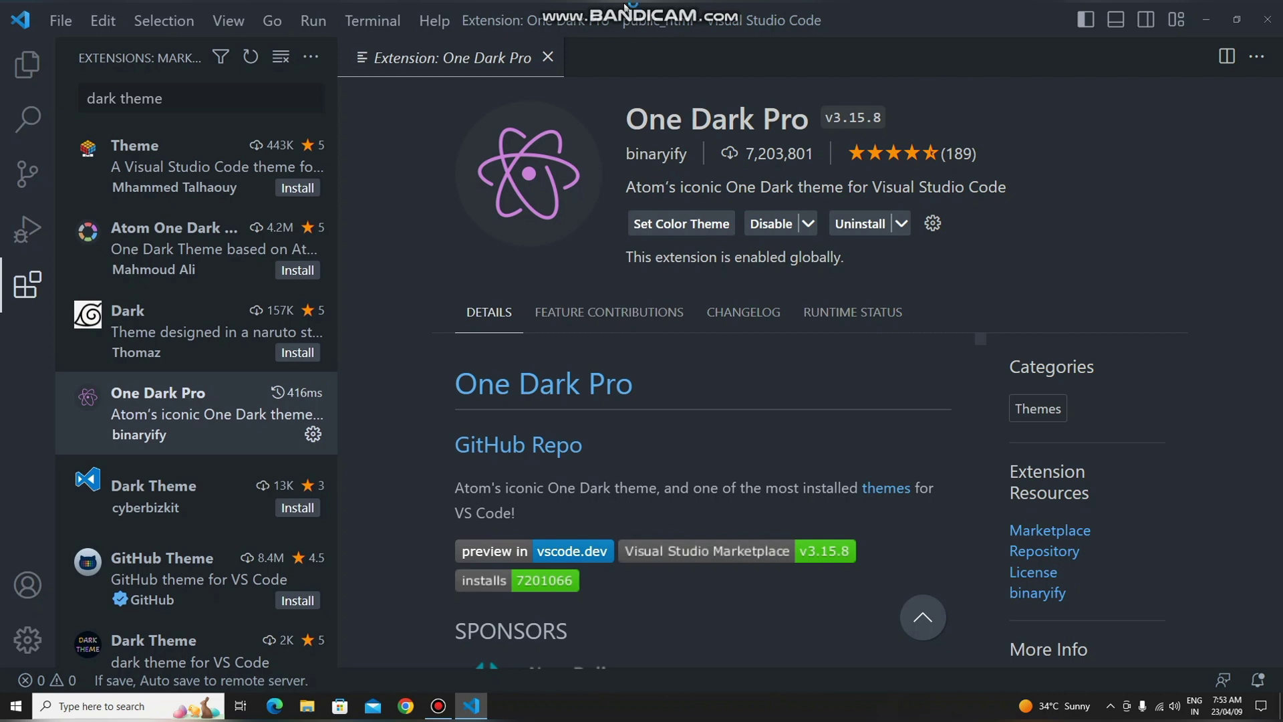
# Step: Close the One Dark Pro extension page and open index.html from the project files to view its code
pyautogui.click(547, 57)
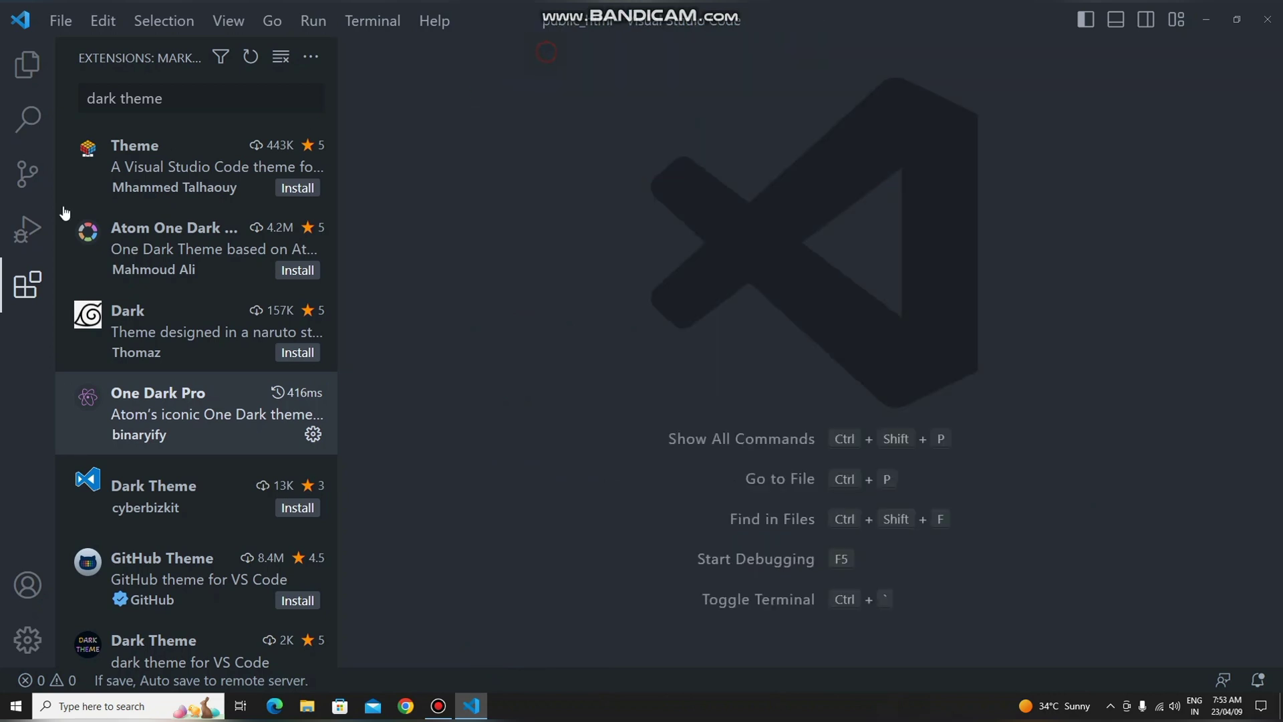
pyautogui.click(27, 65)
pyautogui.click(182, 384)
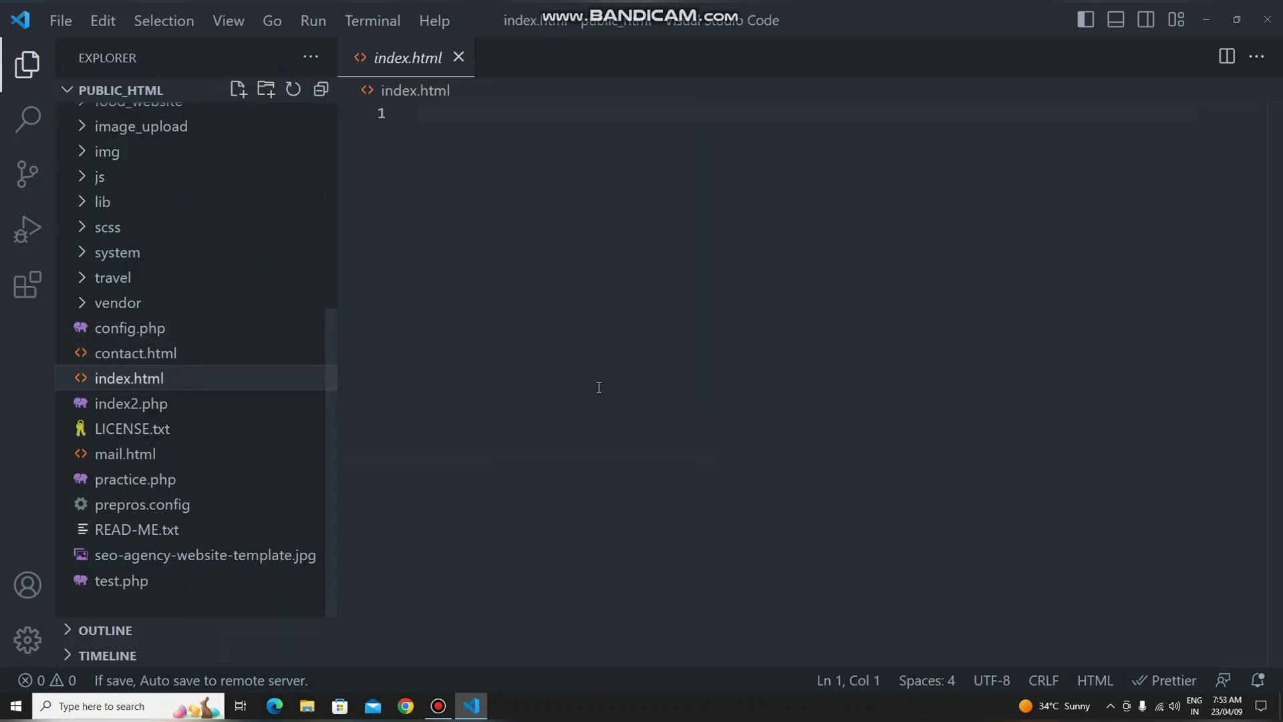
pyautogui.click(751, 347)
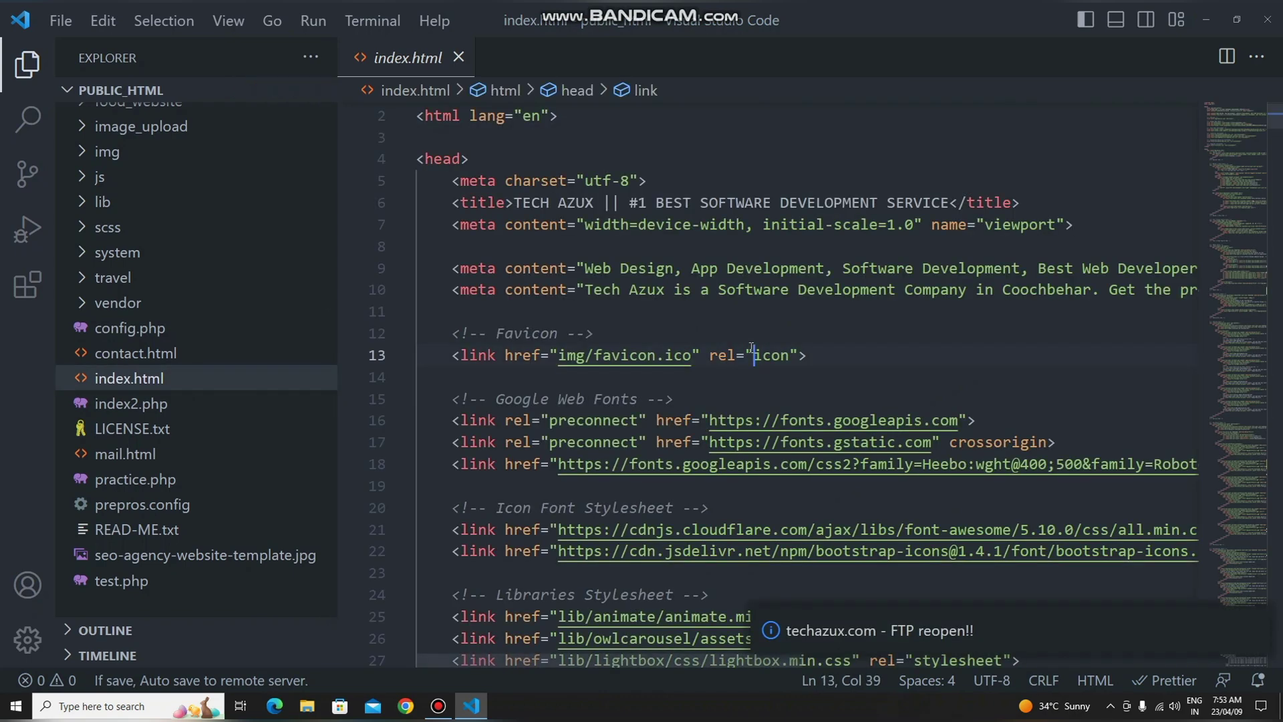
# Step: Return to the Extensions view, clear the marketplace search and expand the list of installed extensions
pyautogui.click(27, 285)
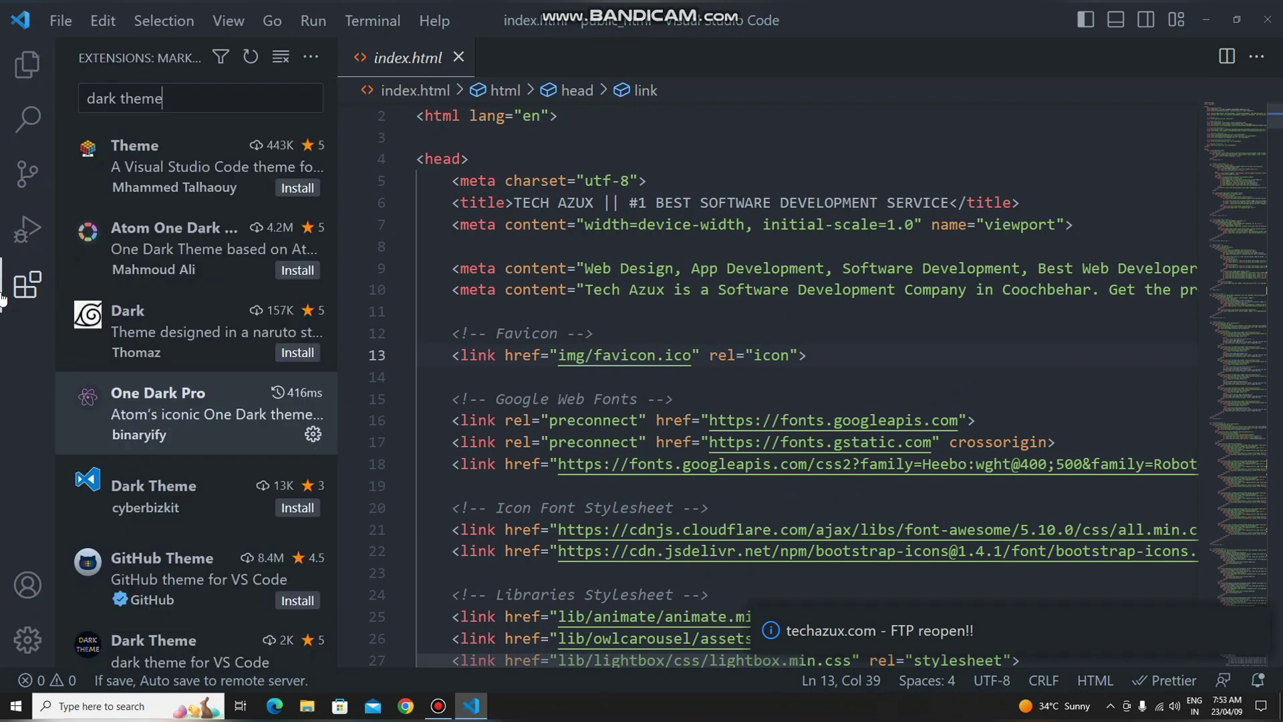
pyautogui.scroll(-5, 194, 334)
pyautogui.scroll(5, 193, 301)
pyautogui.hotkey('ctrl', 'a')
pyautogui.press('BackSpace')
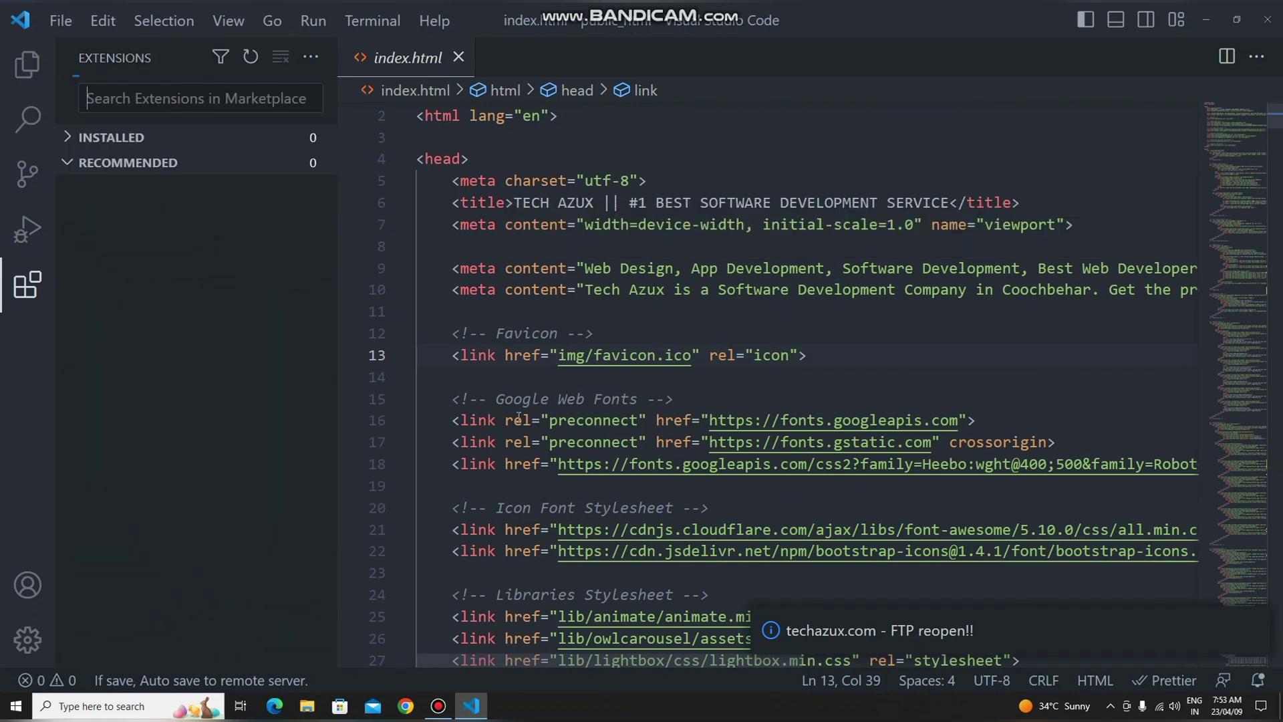
pyautogui.click(114, 138)
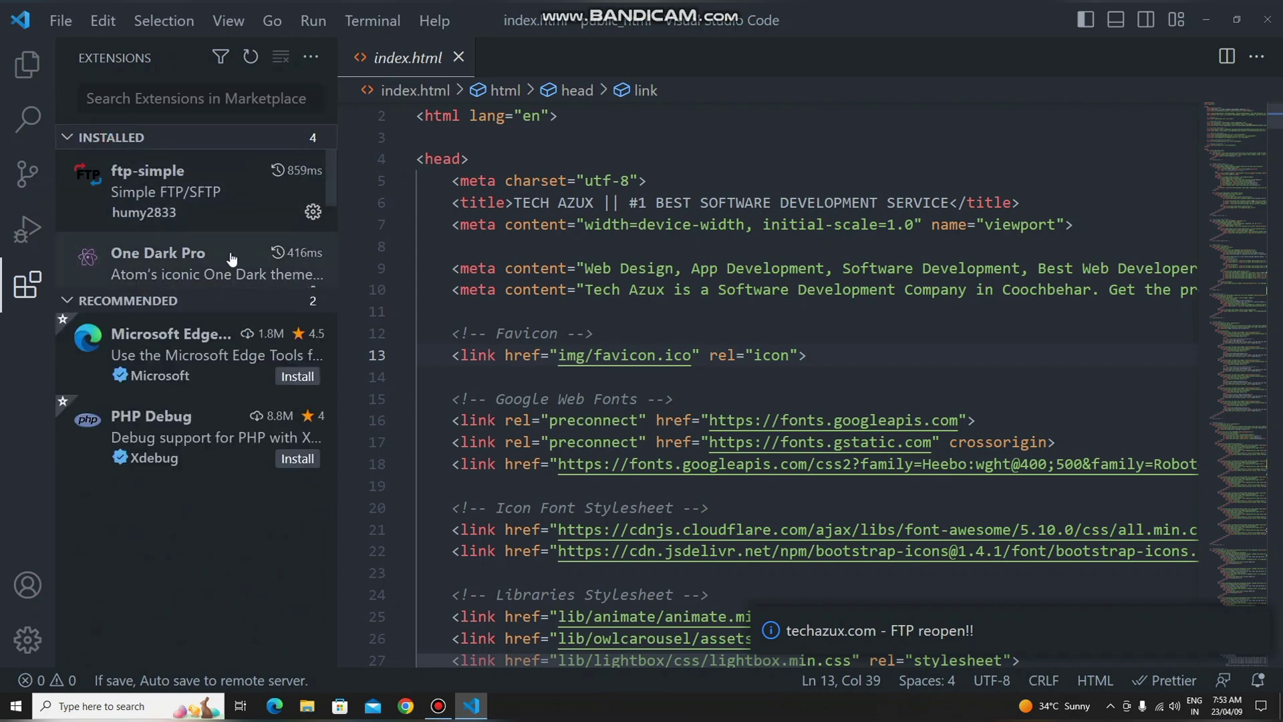
# Step: Open the installed One Dark Pro extension and set the color theme to One Dark Pro Darker
pyautogui.moveTo(225, 289)
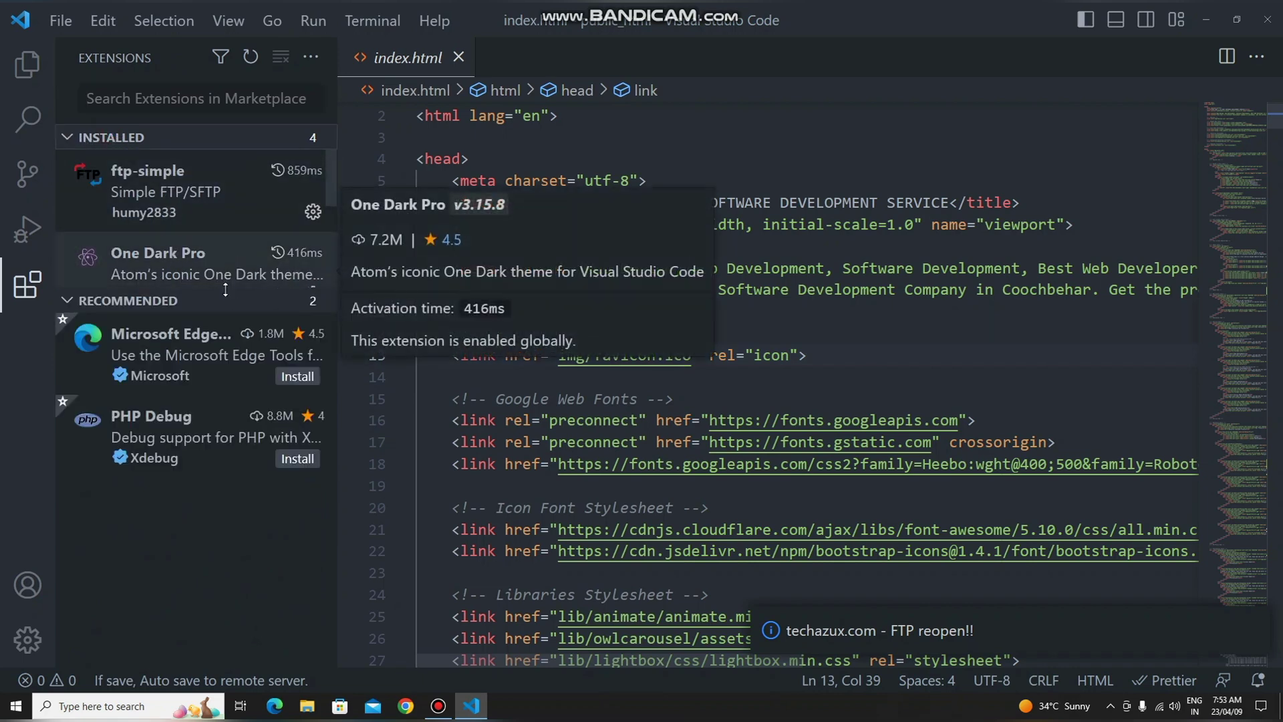
pyautogui.click(163, 266)
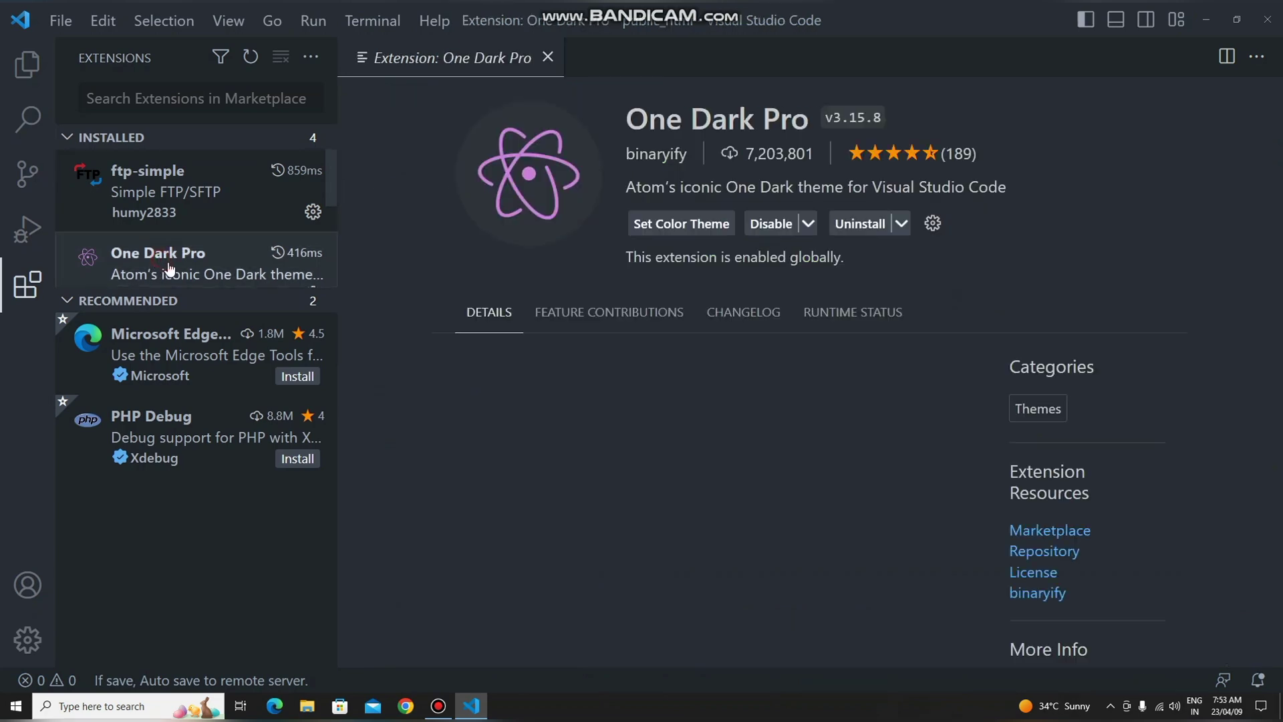
pyautogui.click(667, 228)
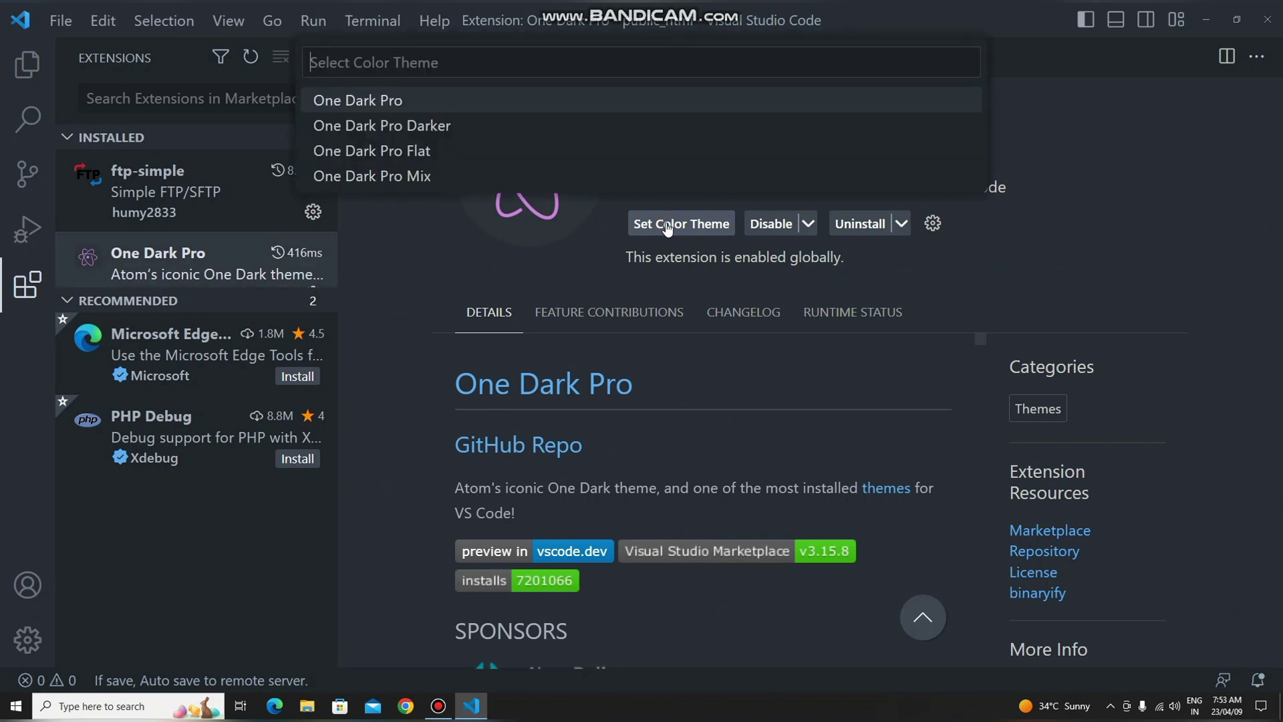
pyautogui.press('Down')
pyautogui.press('Down')
pyautogui.press('Down')
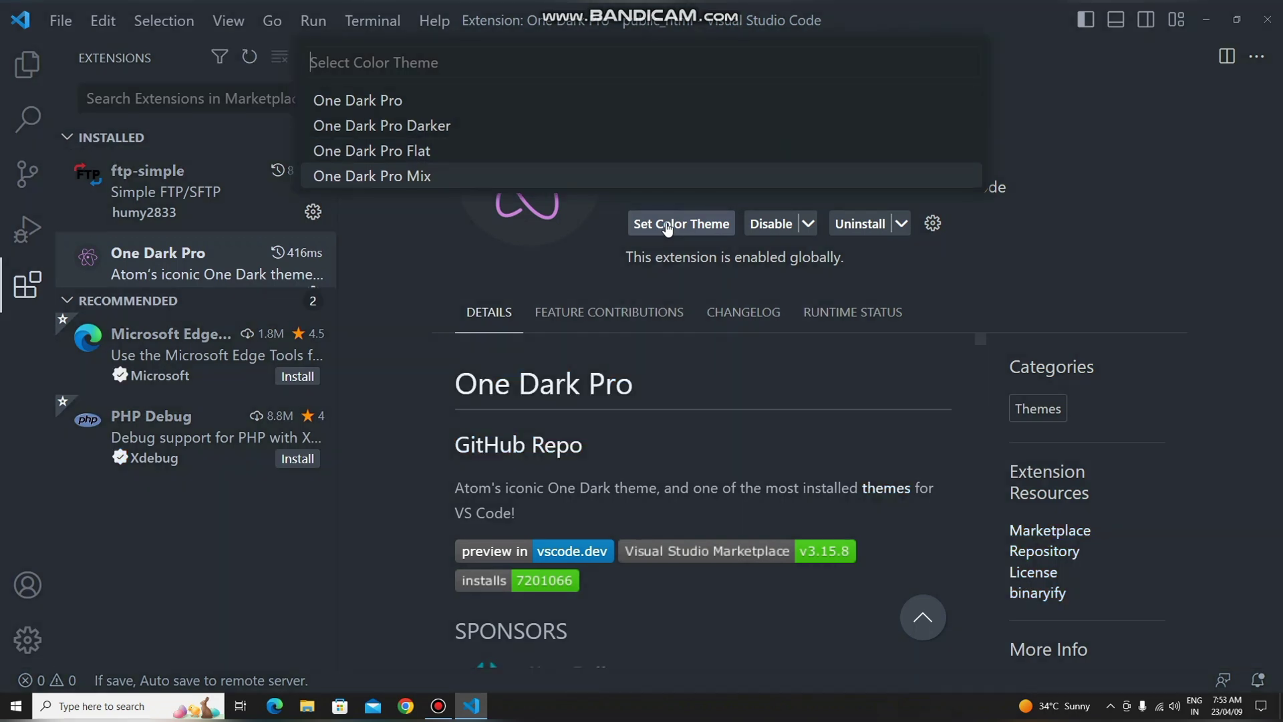
pyautogui.press('Up')
pyautogui.press('Up')
pyautogui.press('Return')
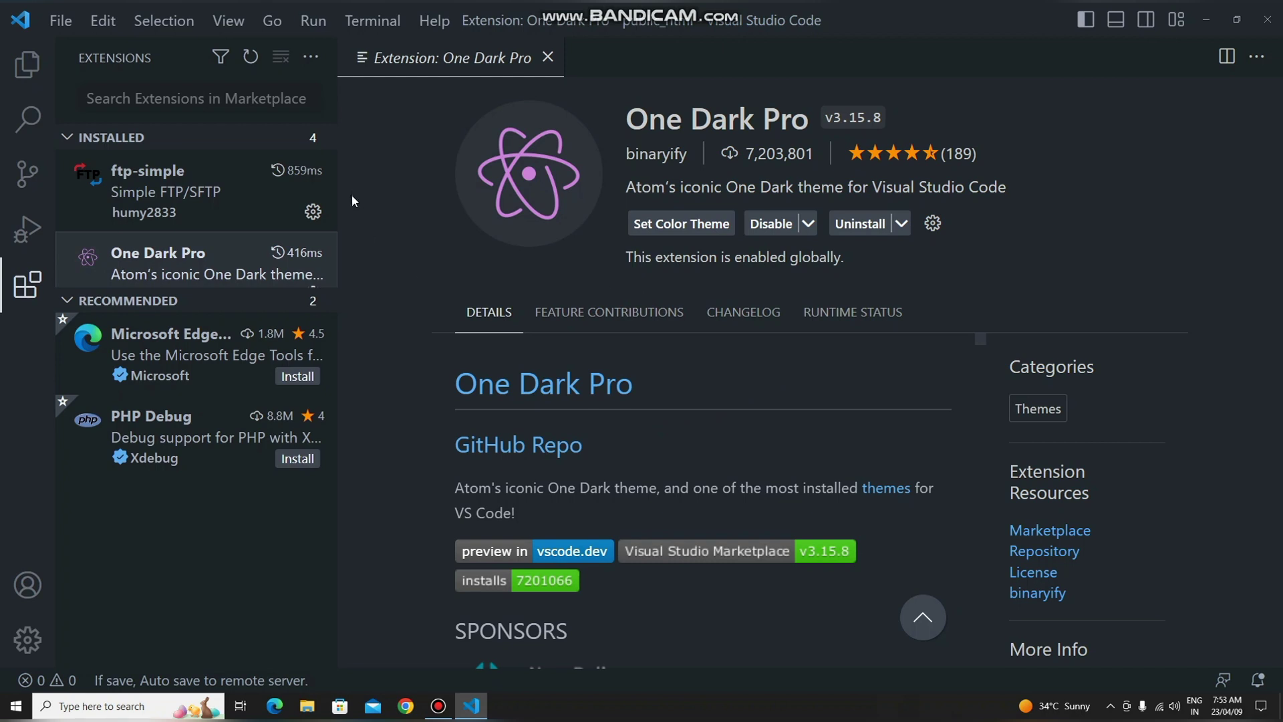
# Step: Uninstall the One Dark Pro extension and search the extension marketplace for "hacker theme"
pyautogui.click(150, 306)
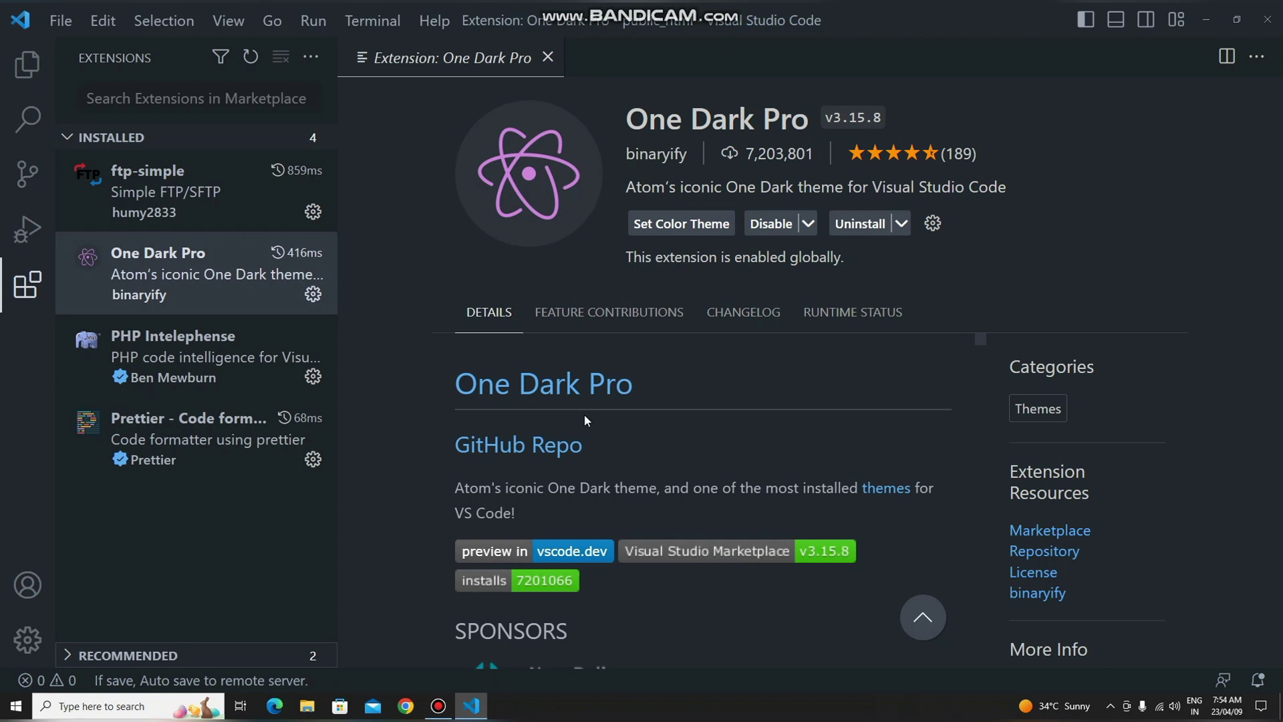
pyautogui.click(859, 224)
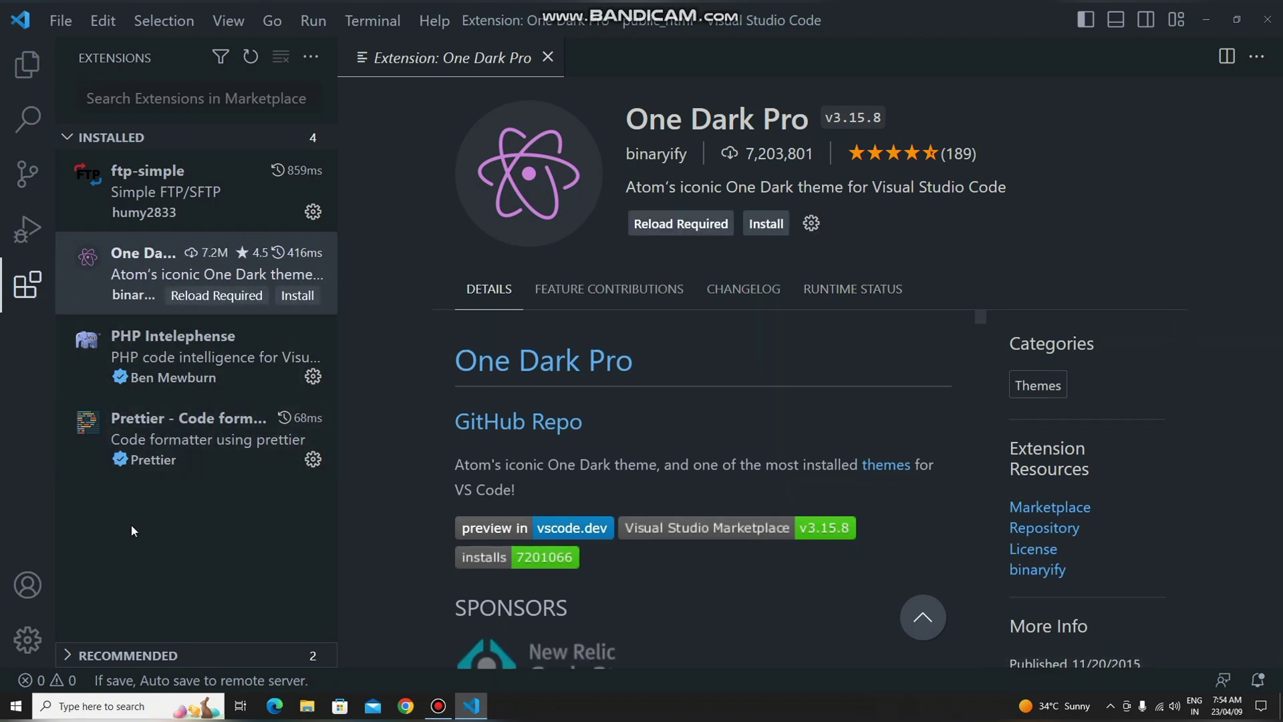
pyautogui.click(196, 89)
pyautogui.write('hacker theme')
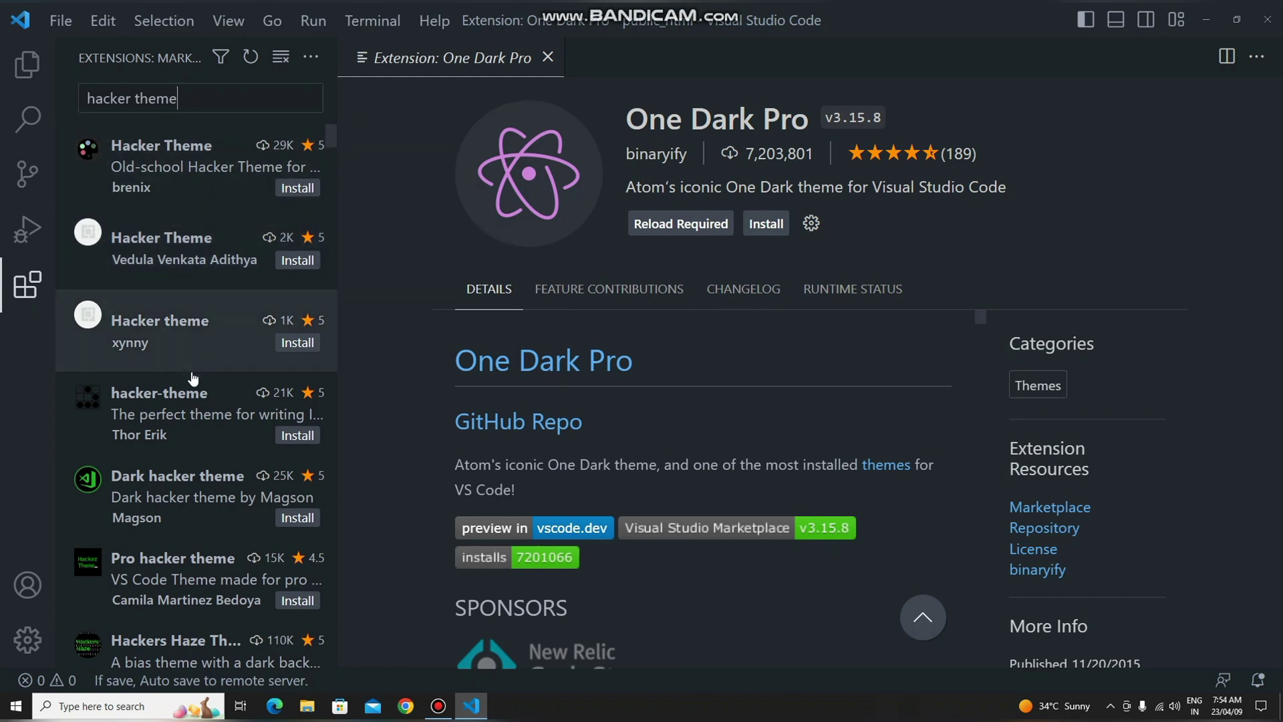
# Step: Install the Dark hacker theme extension and apply Dark hacker theme as the color theme
pyautogui.scroll(-1, 201, 407)
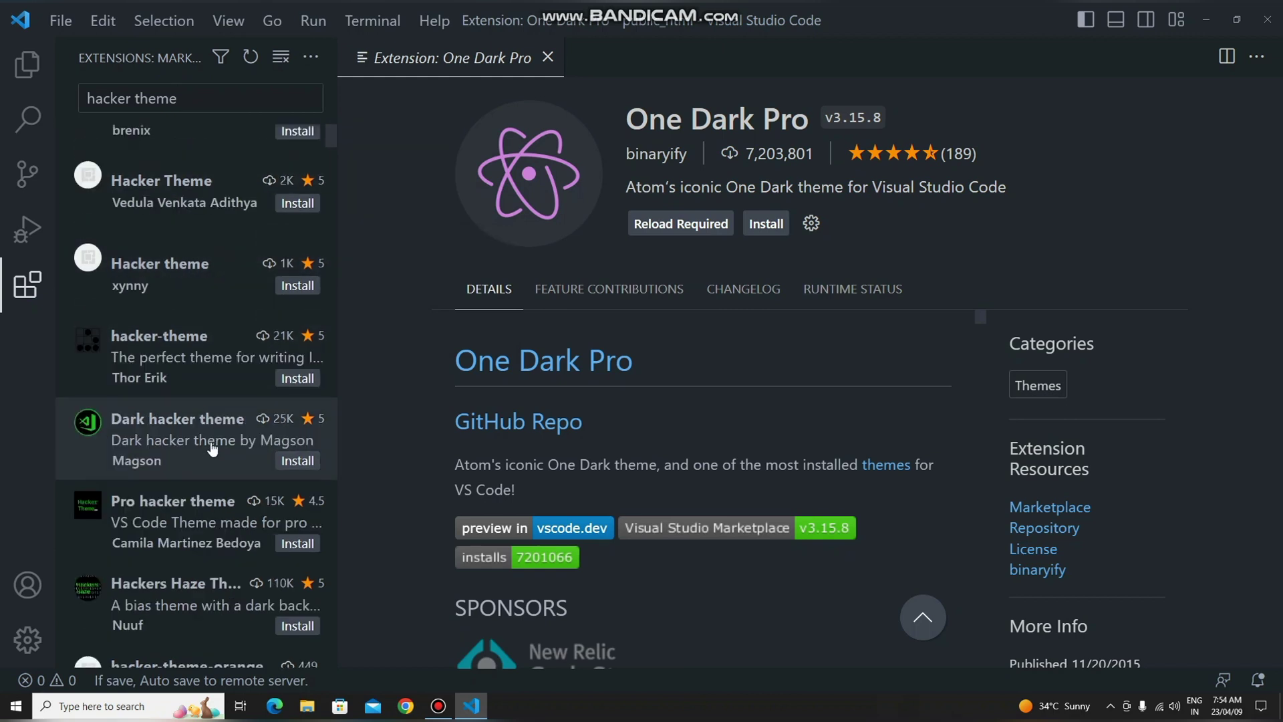
pyautogui.click(178, 426)
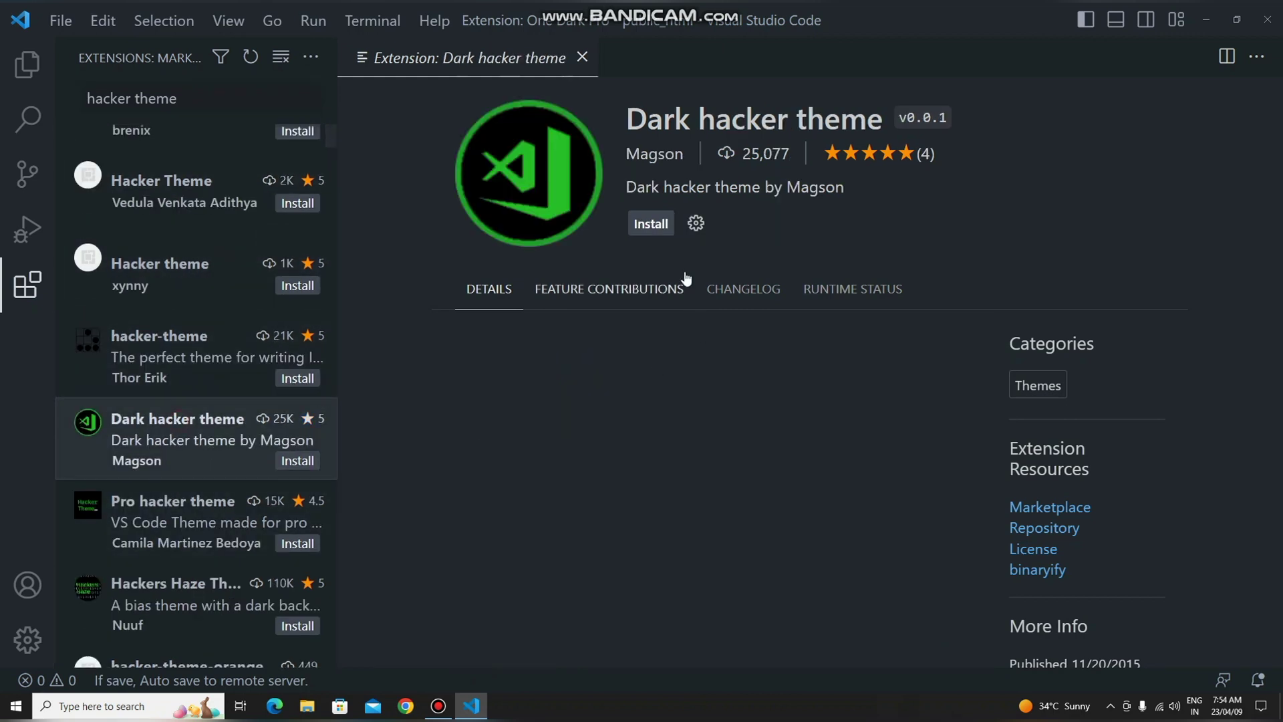
pyautogui.click(654, 224)
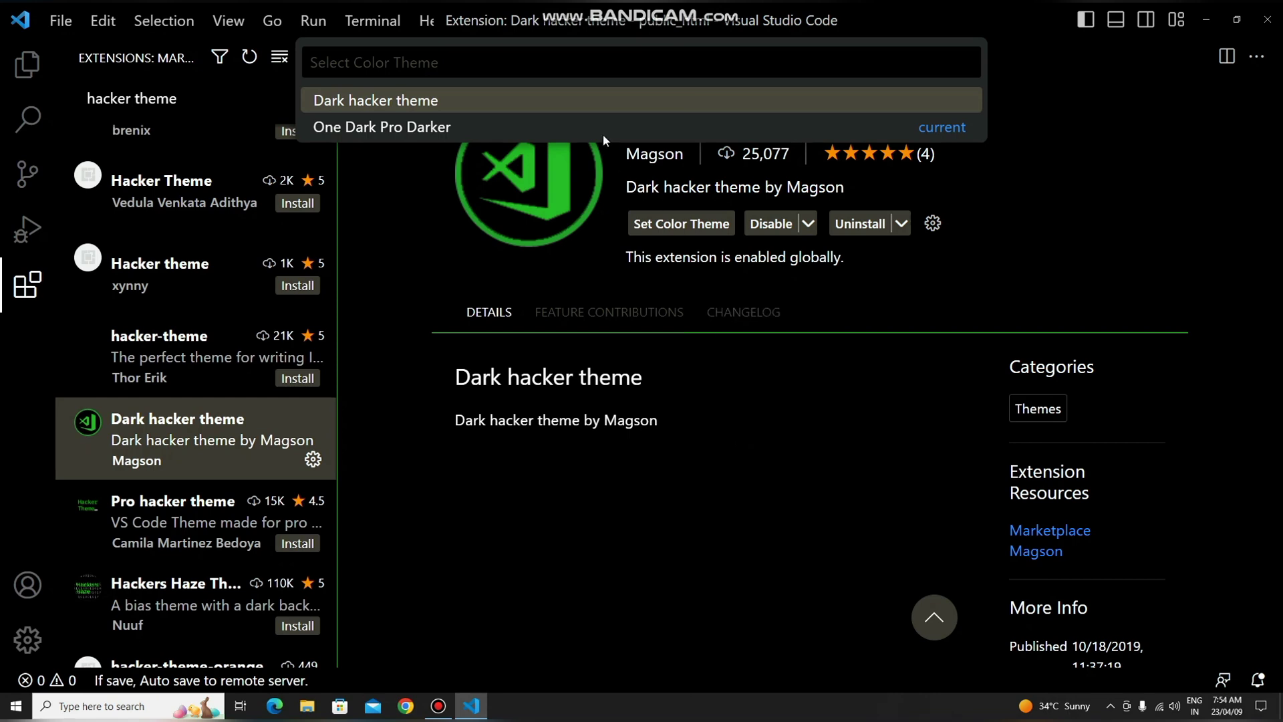
pyautogui.click(574, 104)
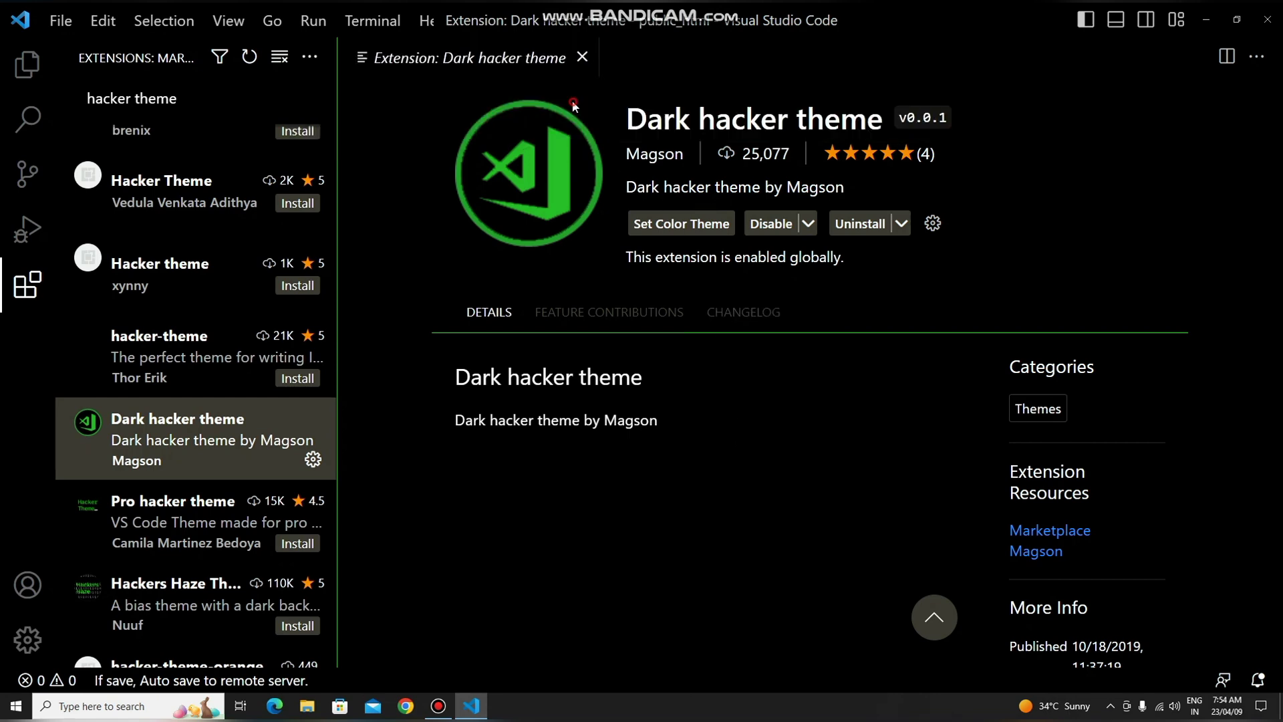
# Step: Close the Dark hacker theme page and open mail.html, practice.php and index2.php in turn from the project files
pyautogui.click(582, 57)
pyautogui.click(28, 64)
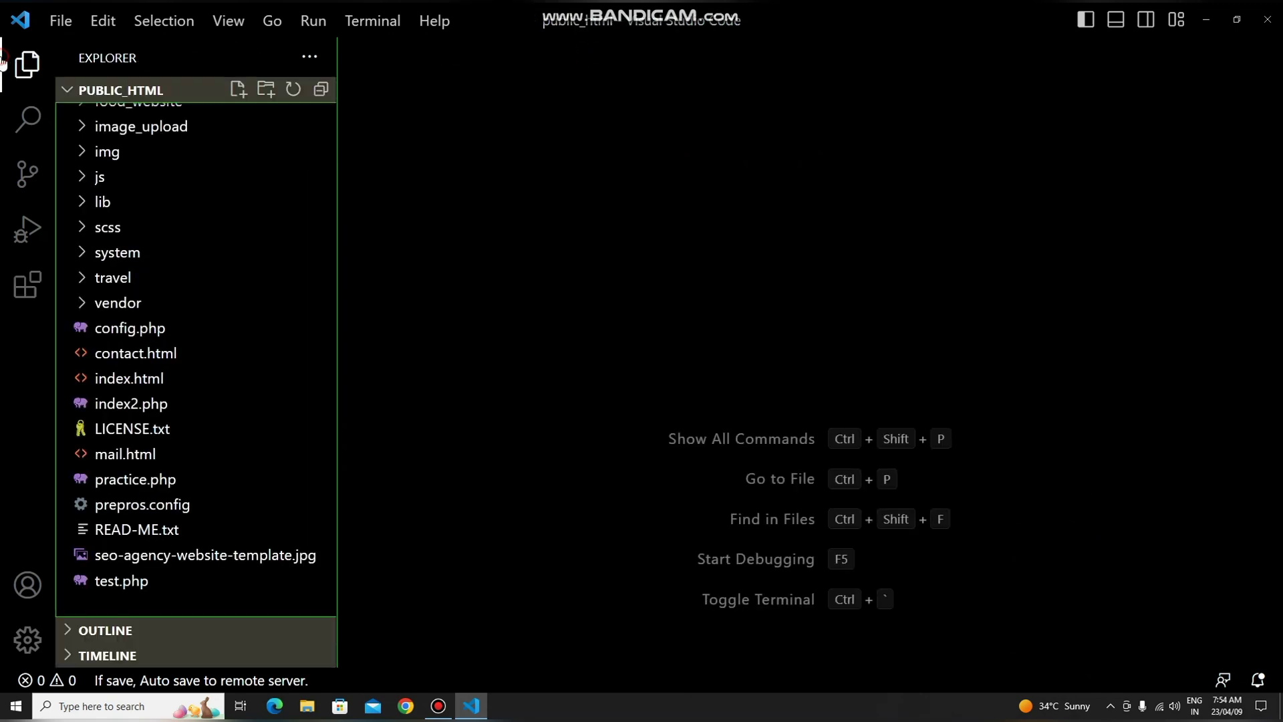
pyautogui.click(149, 454)
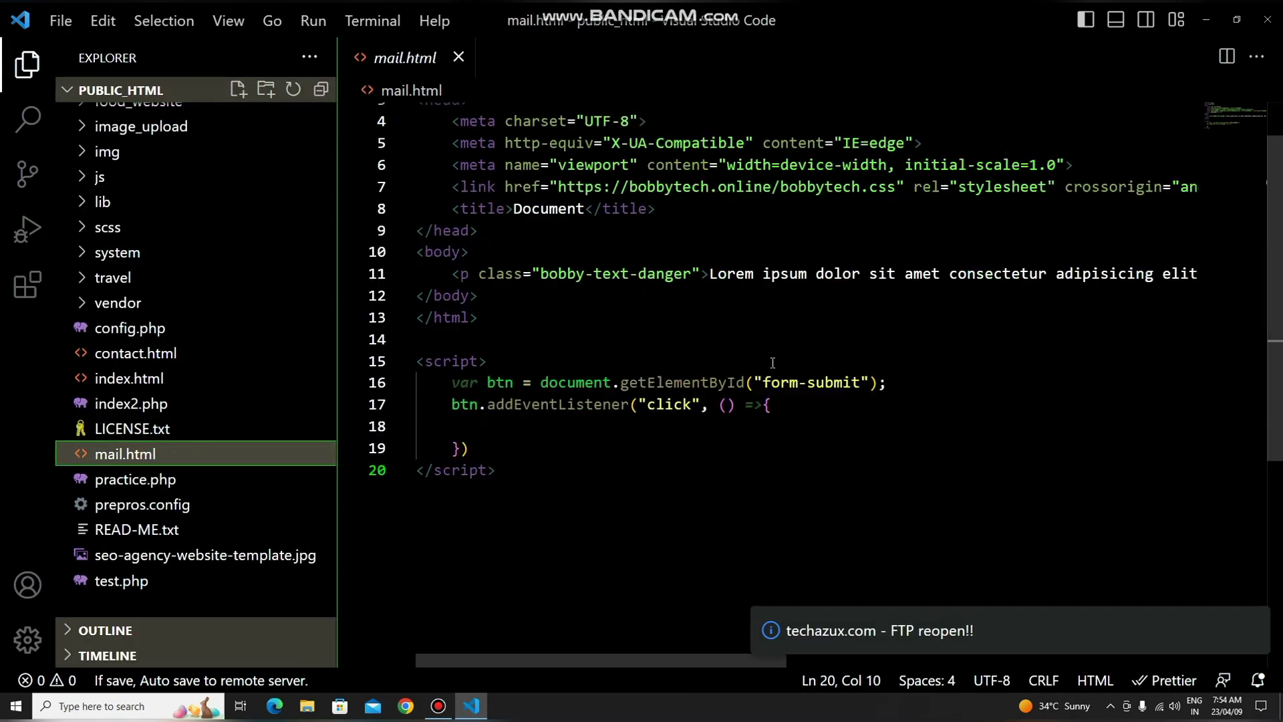
pyautogui.click(178, 477)
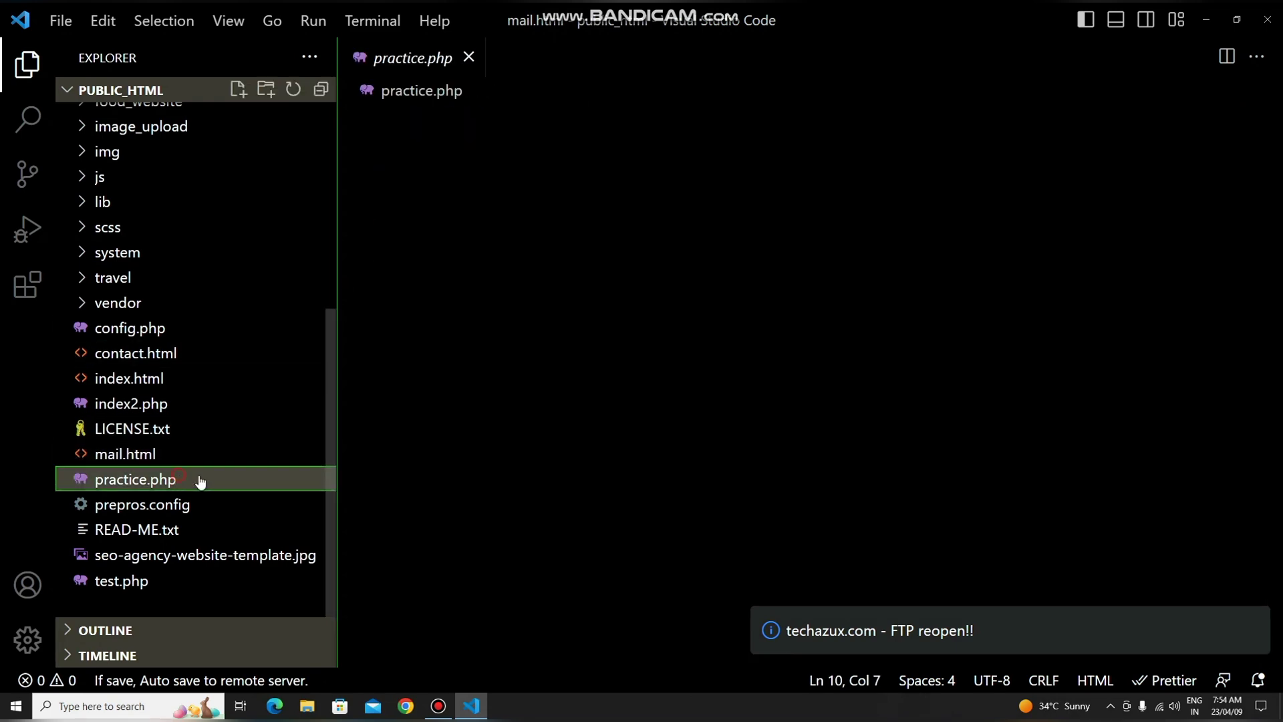
pyautogui.click(191, 403)
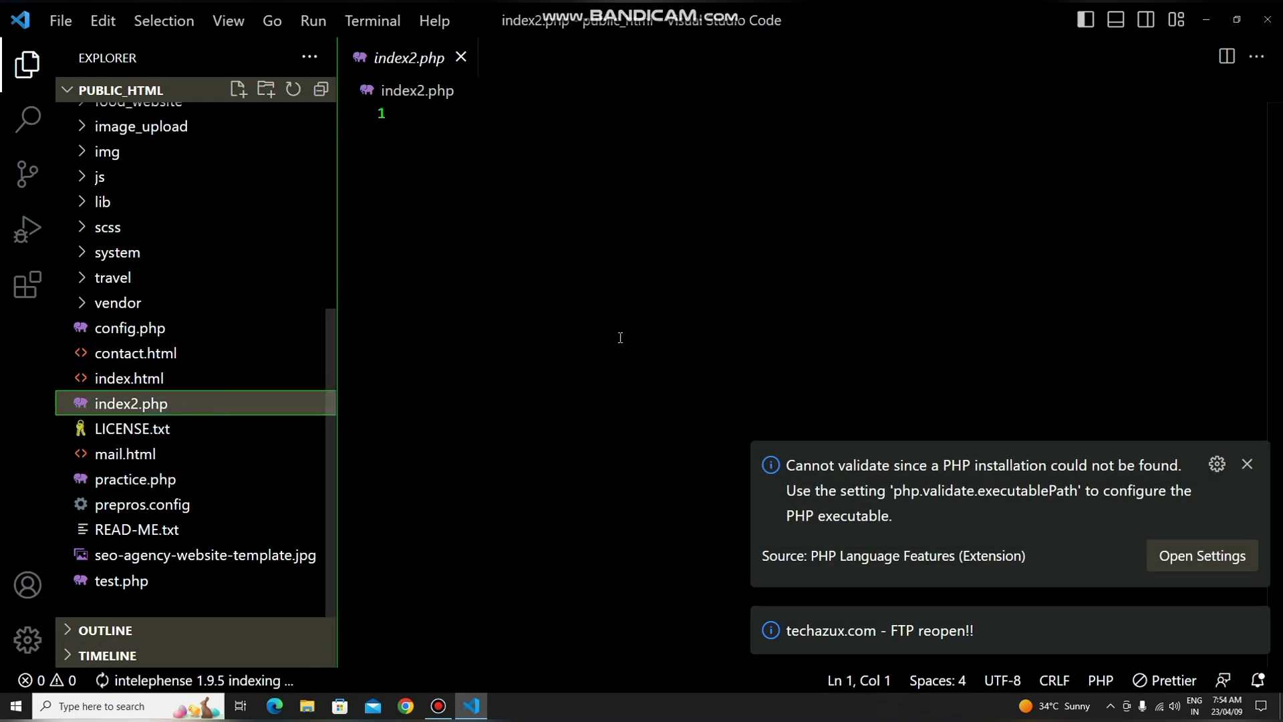
# Step: Examine the index2.php code and the project file list in the Dark hacker theme
pyautogui.scroll(-10, 620, 309)
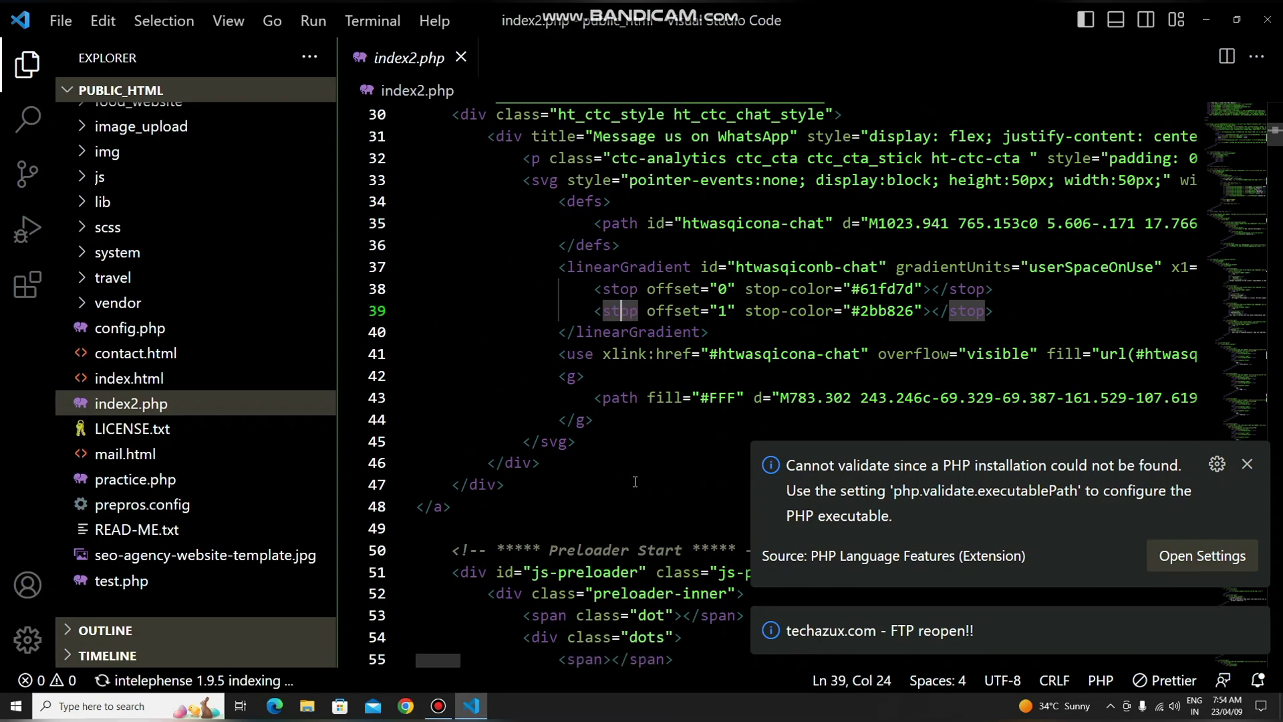
pyautogui.click(608, 486)
pyautogui.scroll(4, 159, 268)
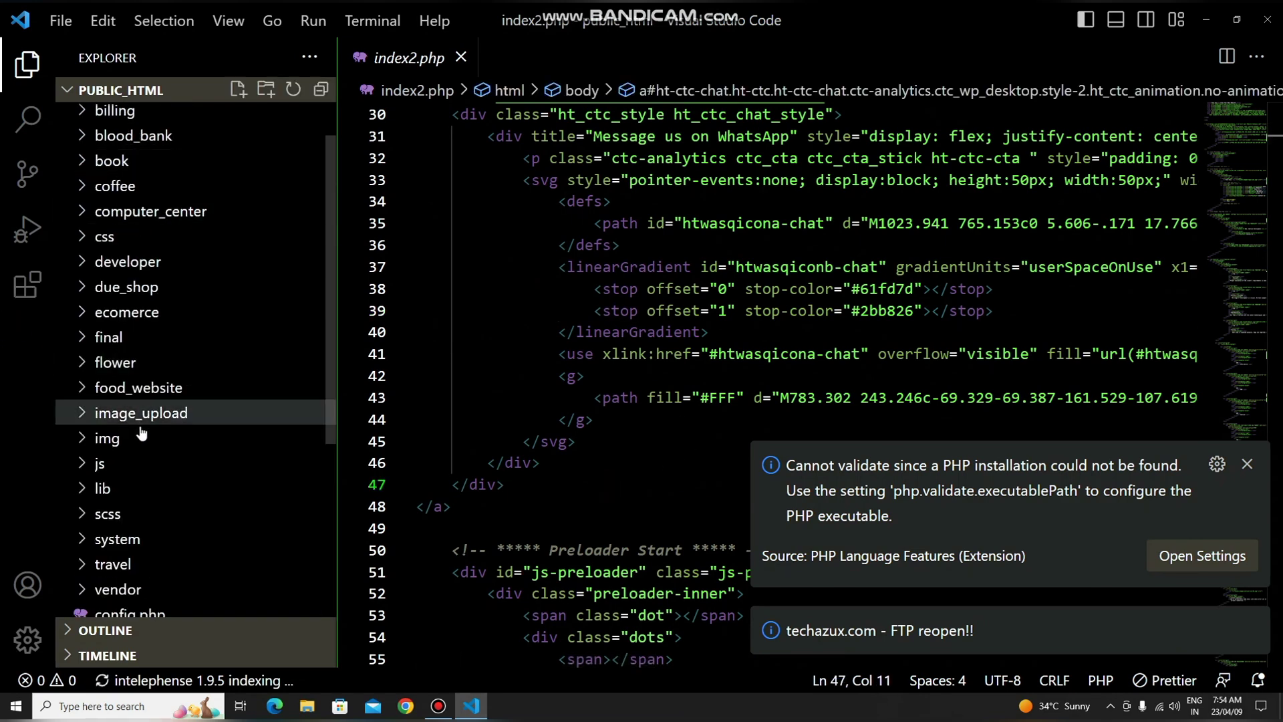
pyautogui.scroll(1, 157, 264)
pyautogui.scroll(-4, 172, 436)
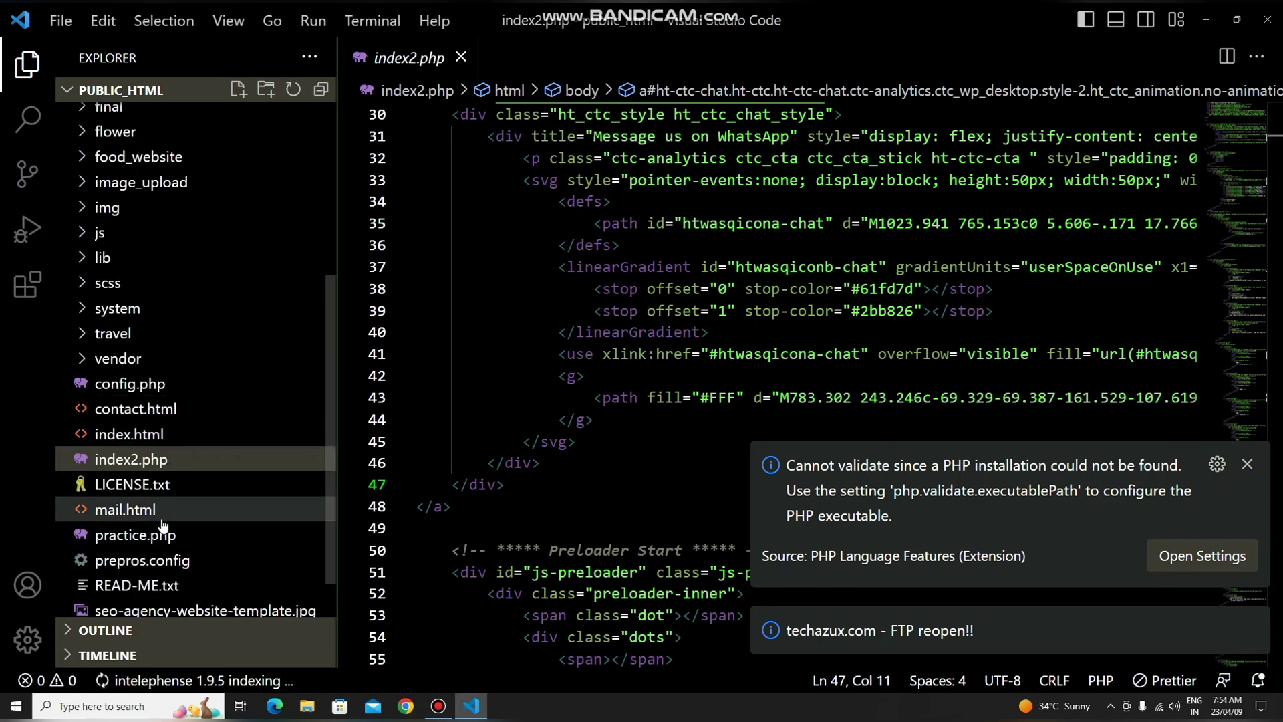
pyautogui.scroll(2, 163, 461)
pyautogui.scroll(-2, 163, 459)
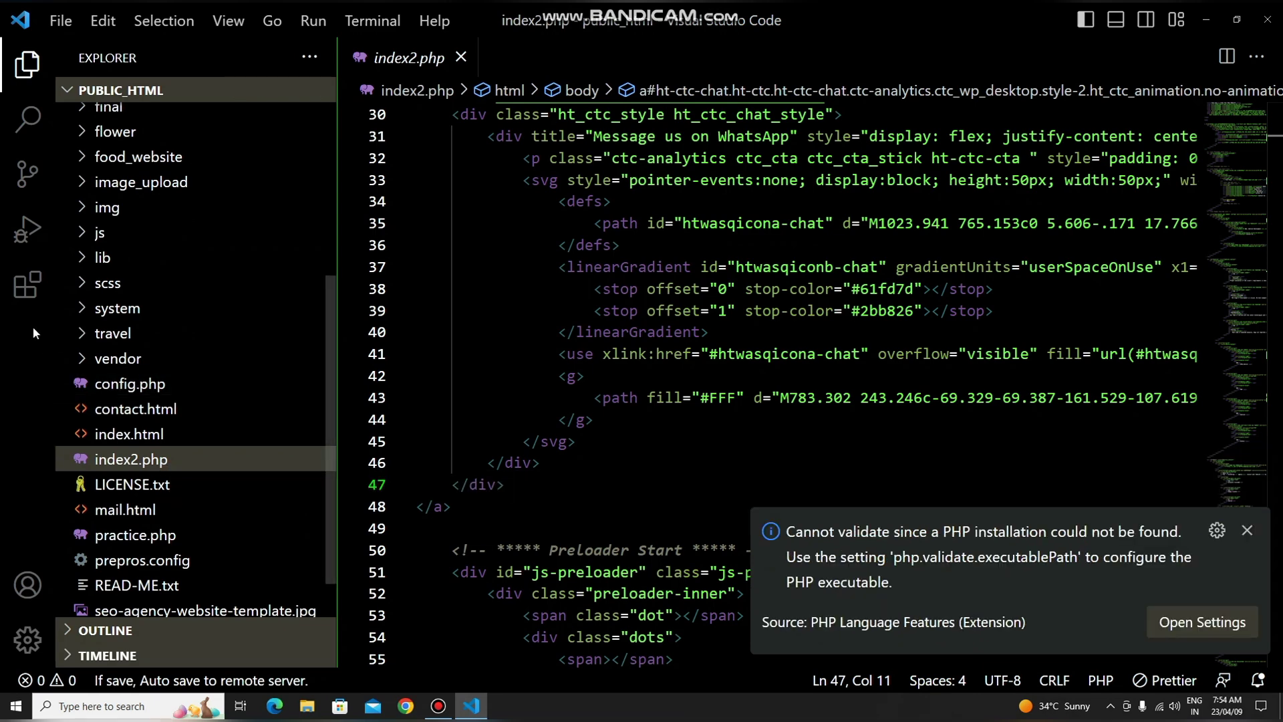
# Step: Search the extension marketplace for "file icon" and open the VSCode Great Icons extension page
pyautogui.click(27, 286)
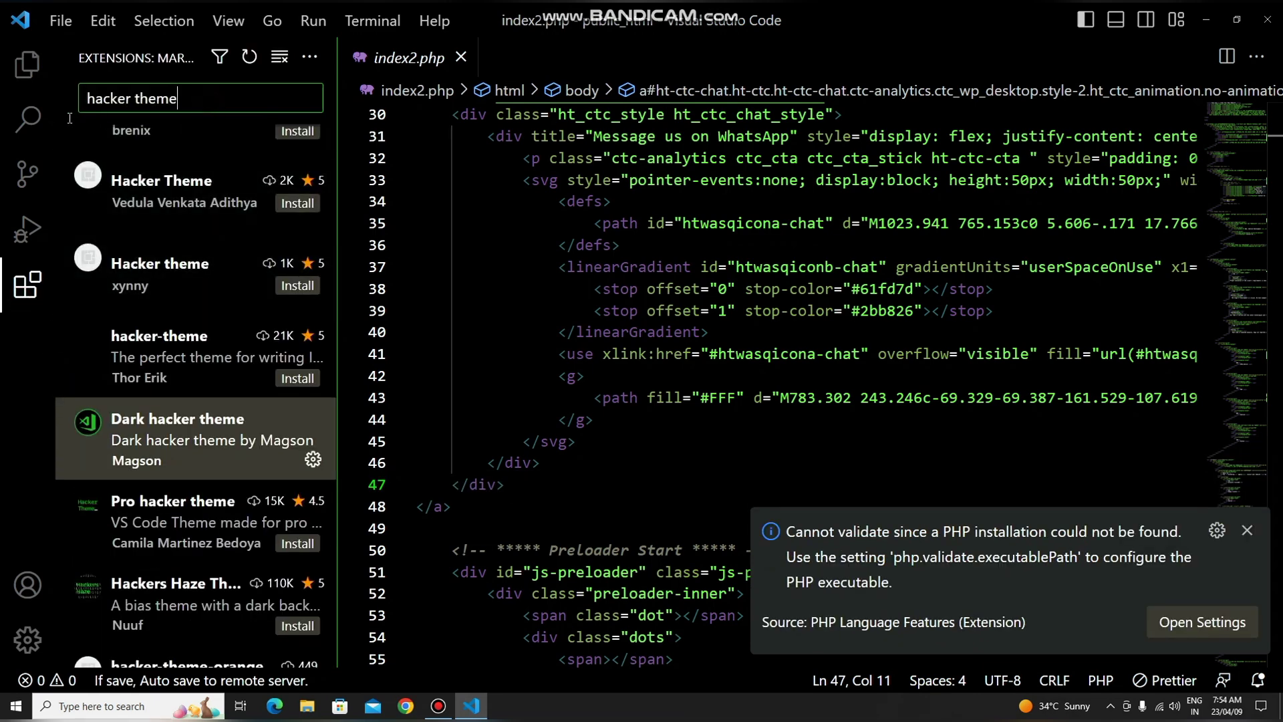
pyautogui.click(214, 95)
pyautogui.hotkey('ctrl', 'a')
pyautogui.press('BackSpace')
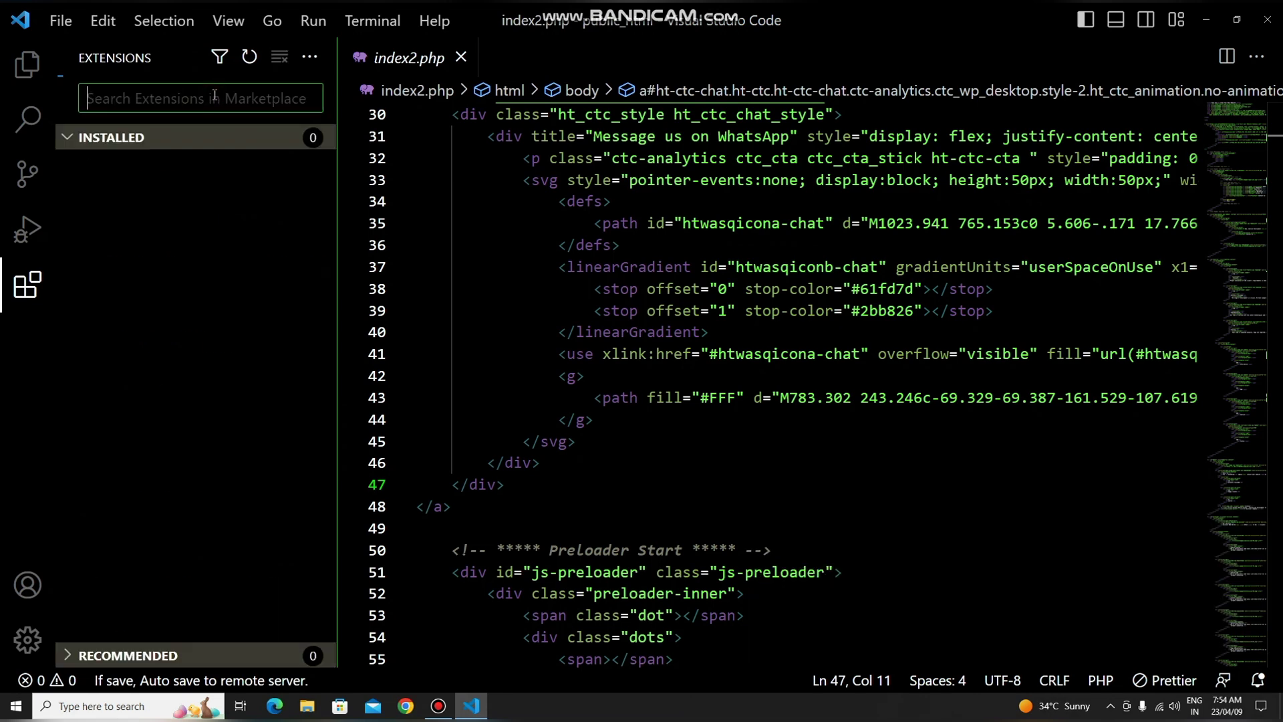
pyautogui.write('file icon')
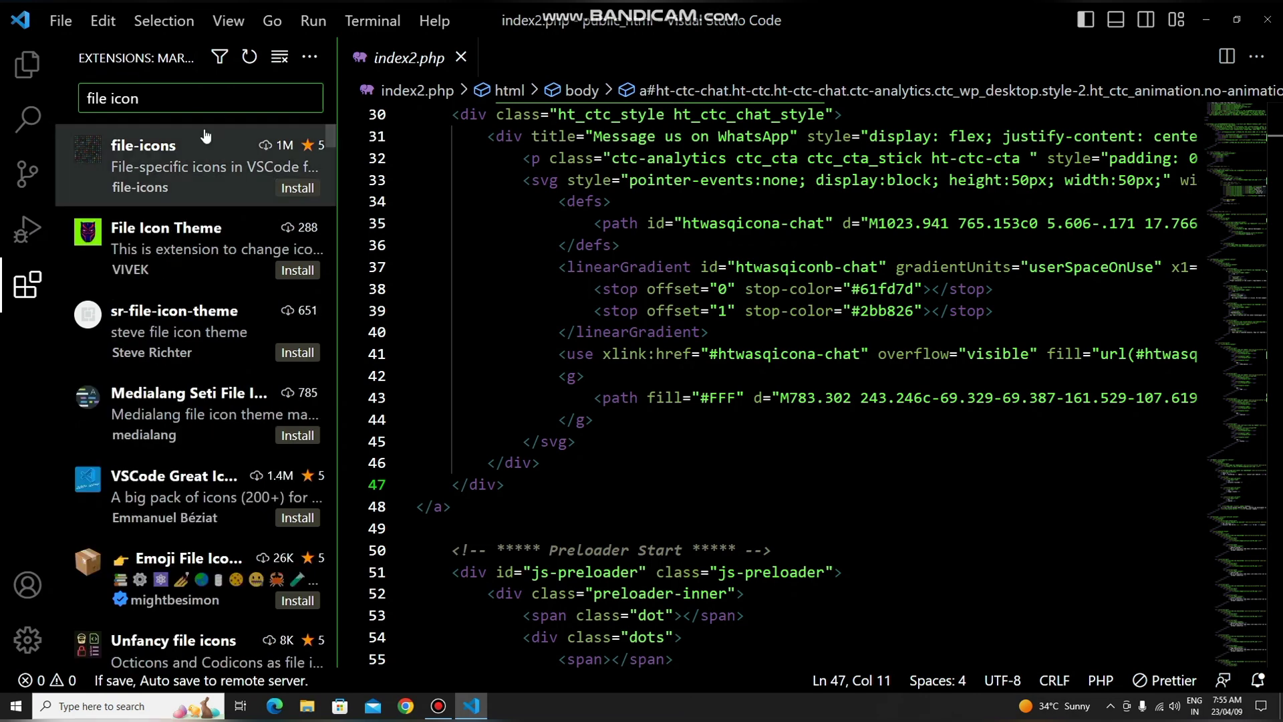
pyautogui.scroll(-2, 209, 361)
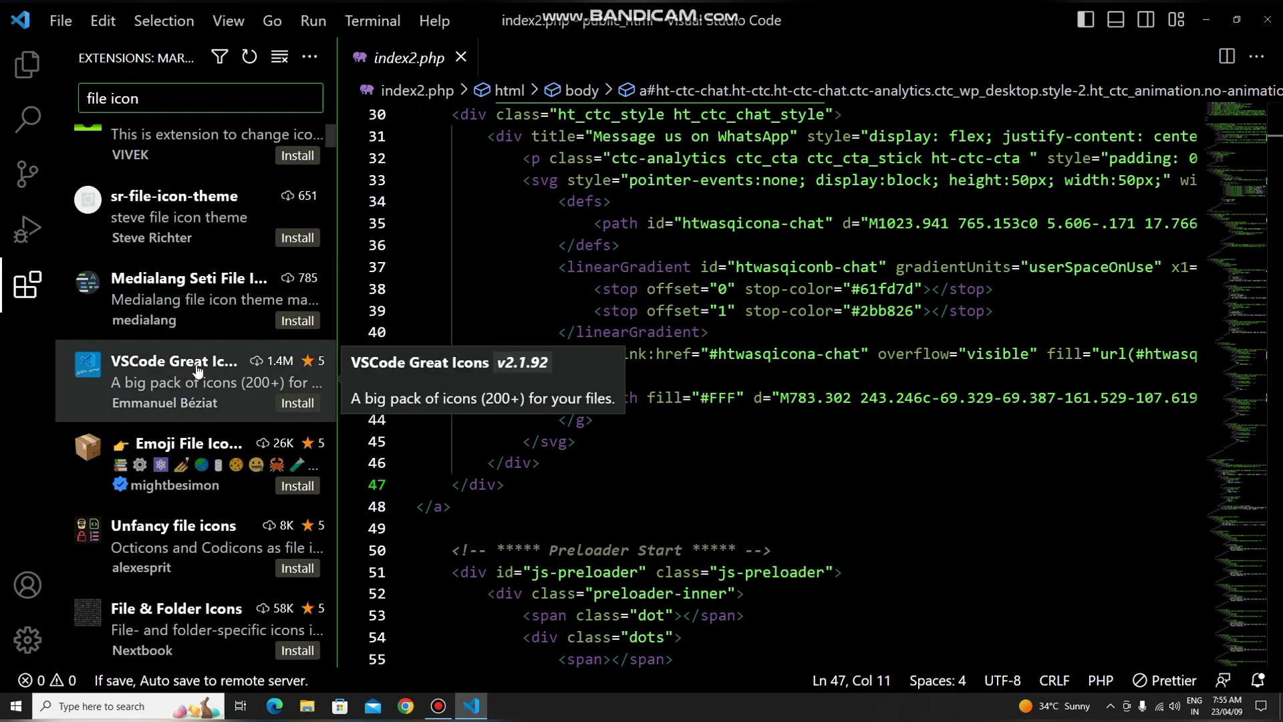
pyautogui.click(193, 379)
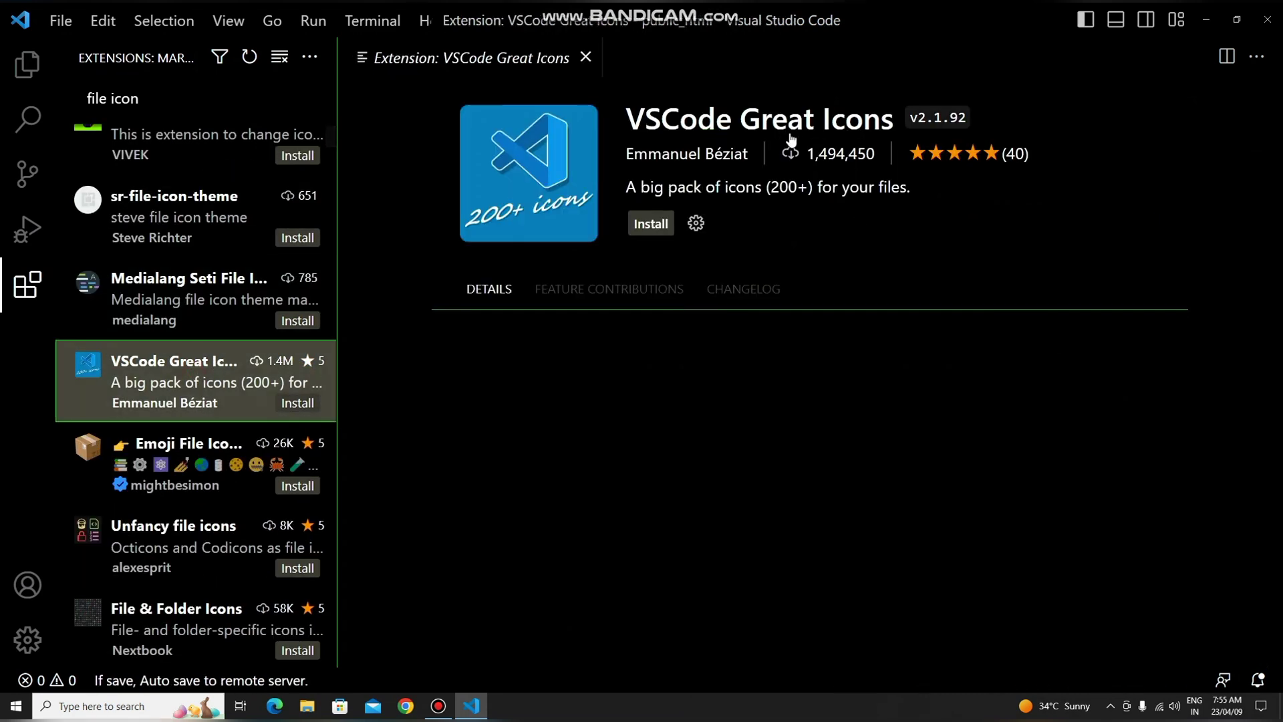
# Step: Install VSCode Great Icons, apply it as the file icon theme, and check its icons in the project file list
pyautogui.click(652, 224)
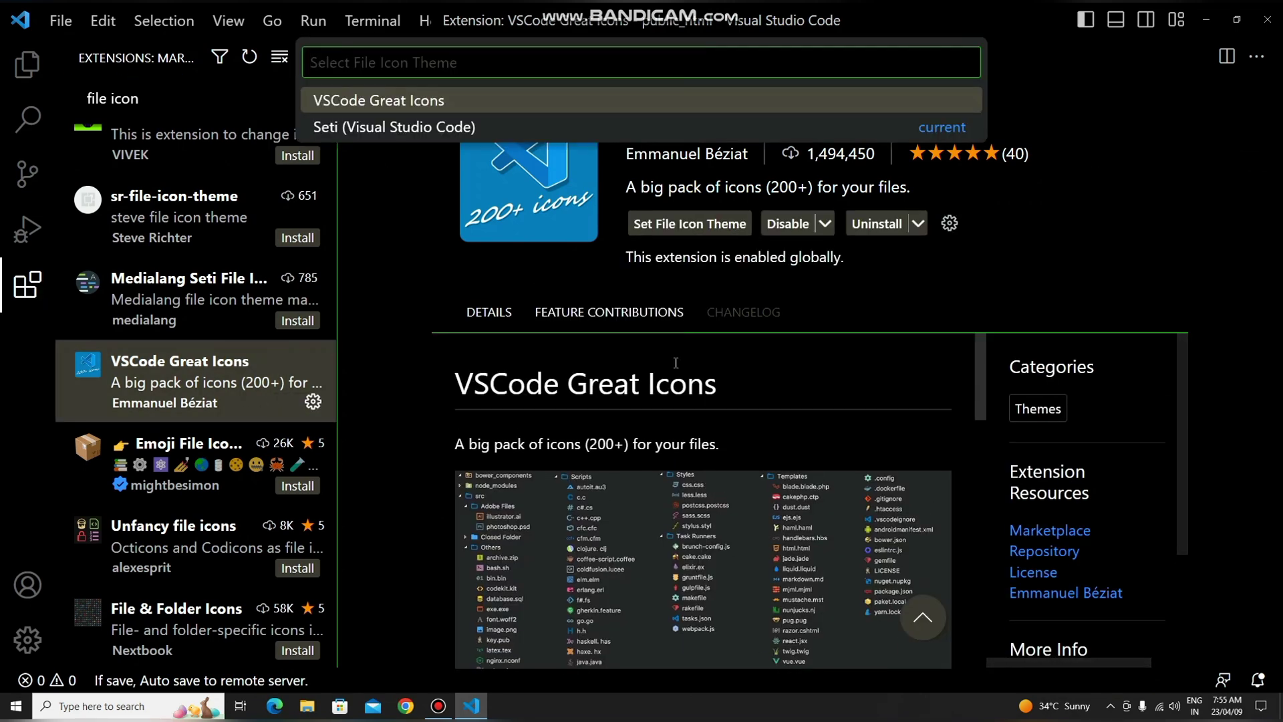
pyautogui.click(472, 107)
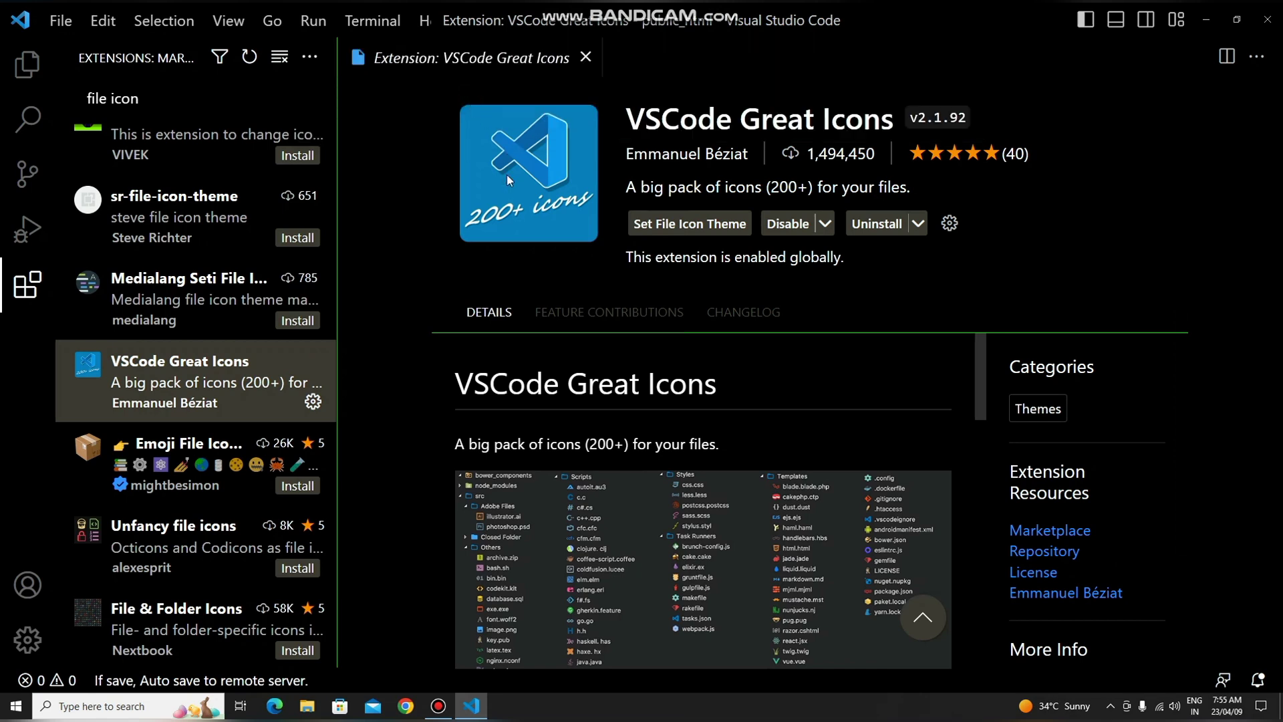
pyautogui.click(3, 81)
pyautogui.scroll(5, 134, 266)
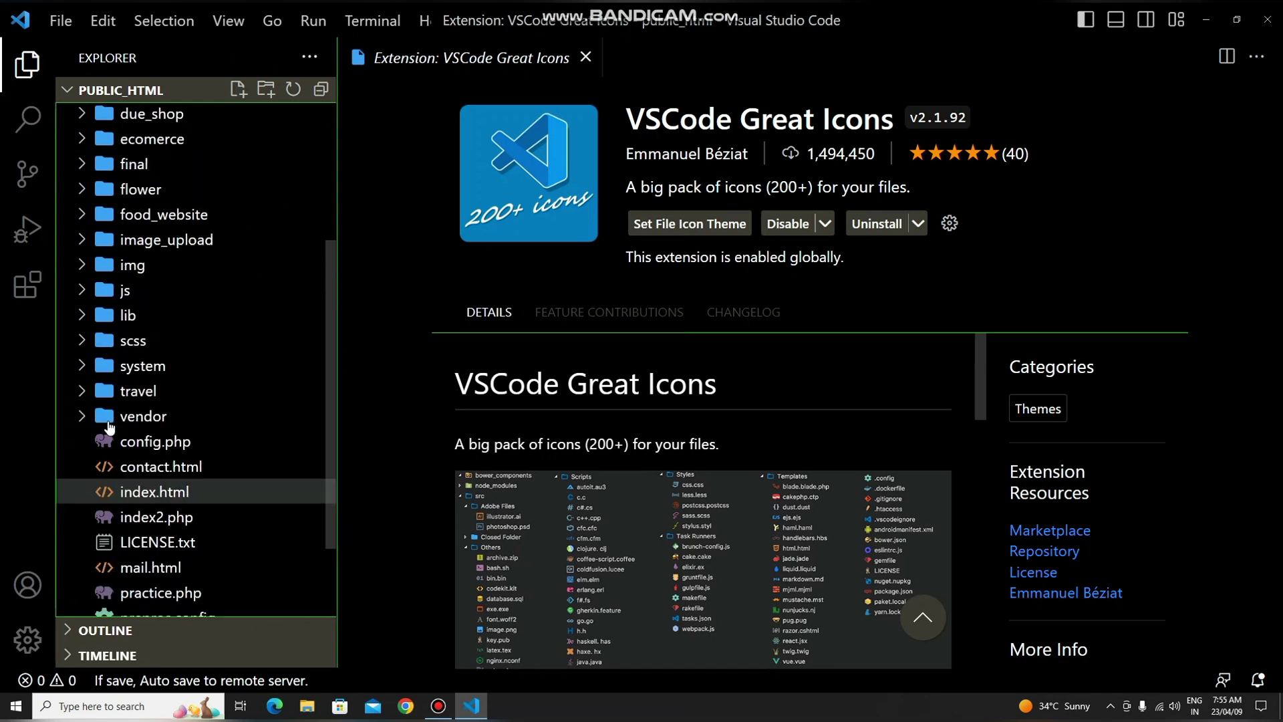
pyautogui.scroll(-5, 134, 267)
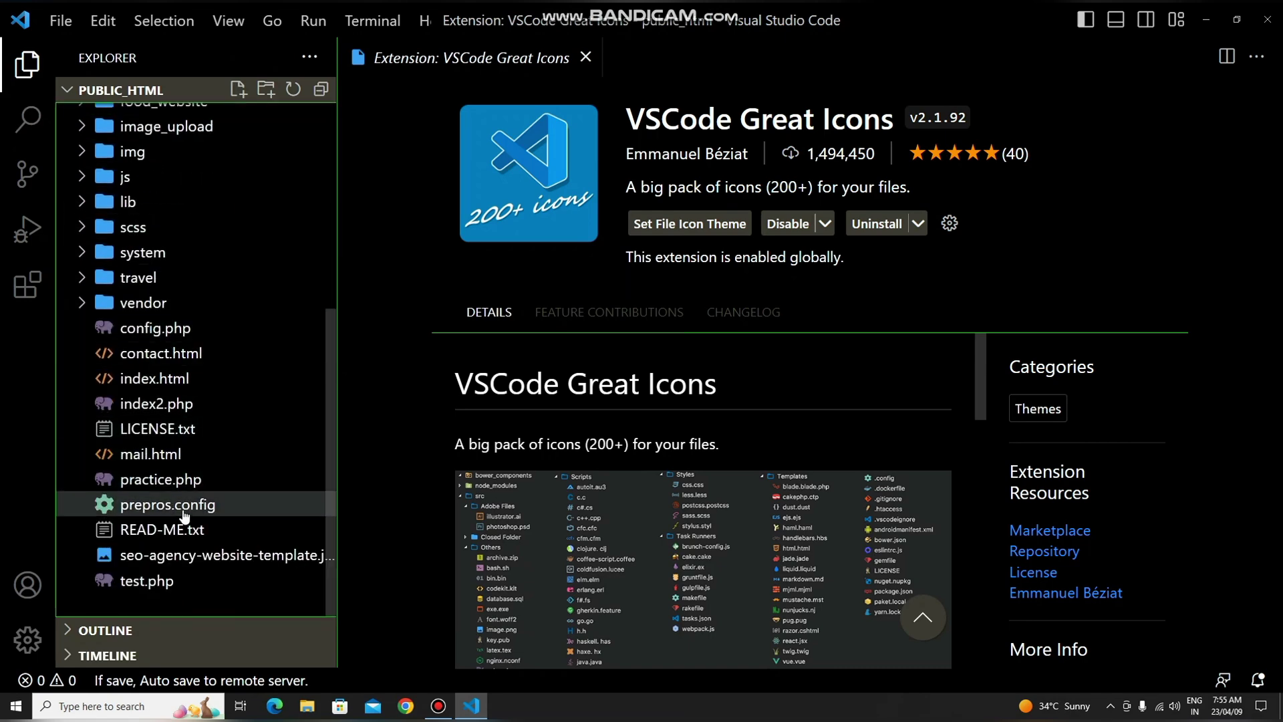
# Step: Clear the "file icon" extension search and close the VSCode Great Icons page
pyautogui.click(27, 284)
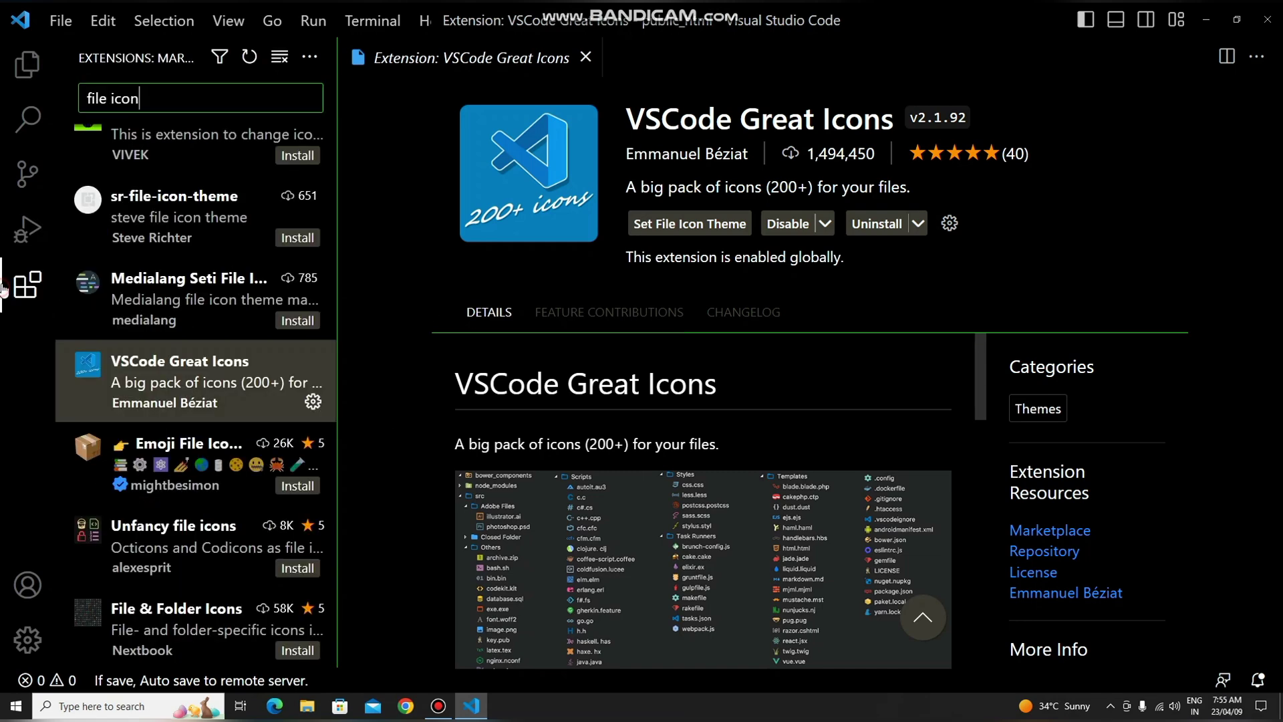
pyautogui.hotkey('ctrl', 'a')
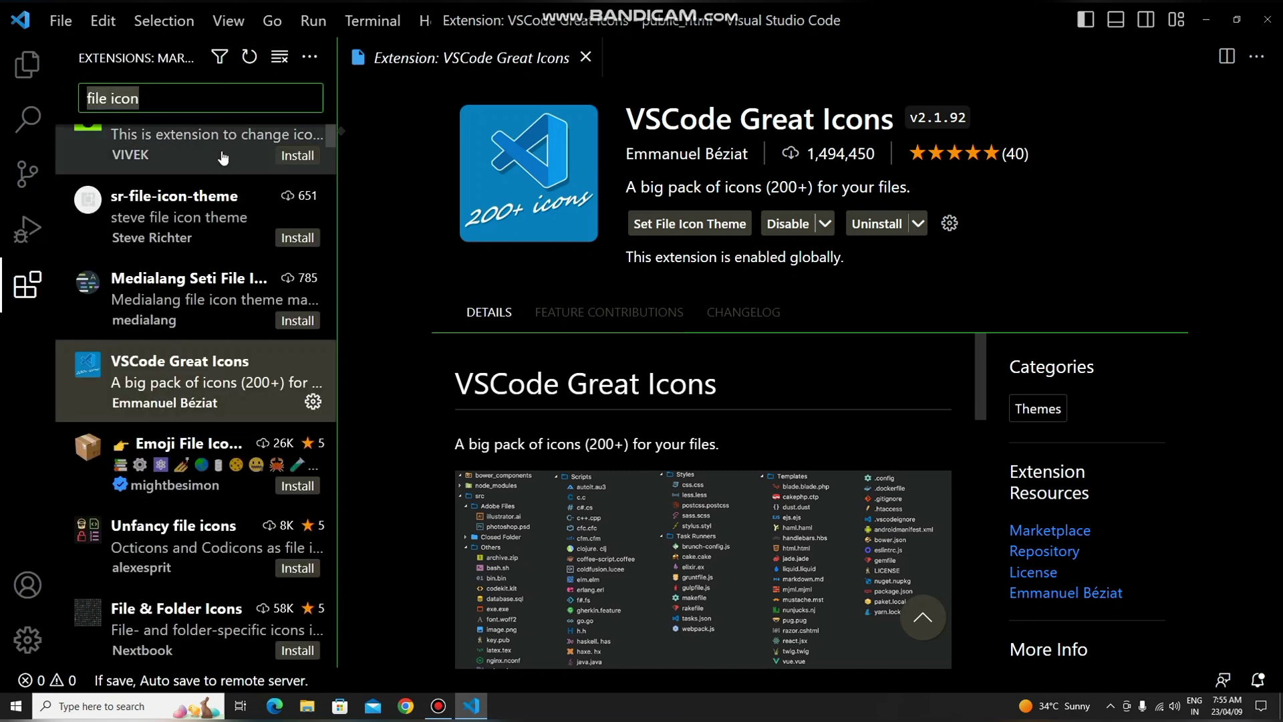
pyautogui.press('BackSpace')
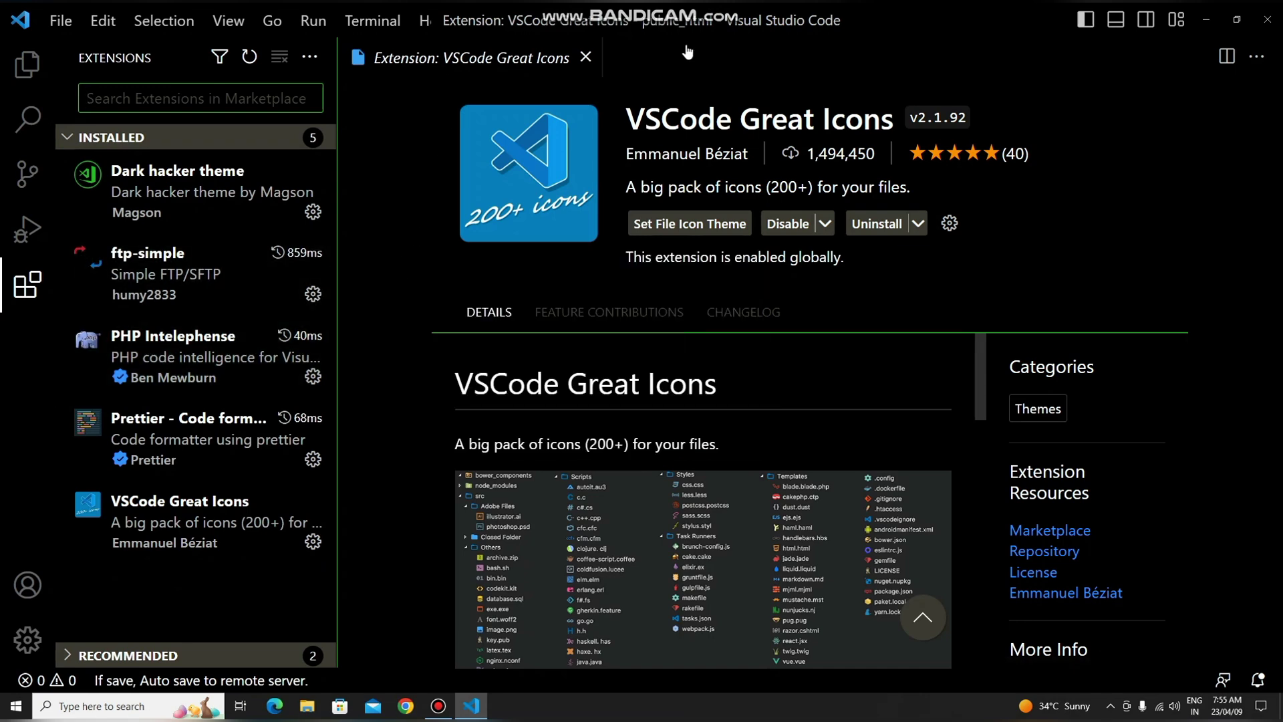
pyautogui.click(586, 57)
# Step: Open index.html from the project files and format the whole document
pyautogui.click(26, 65)
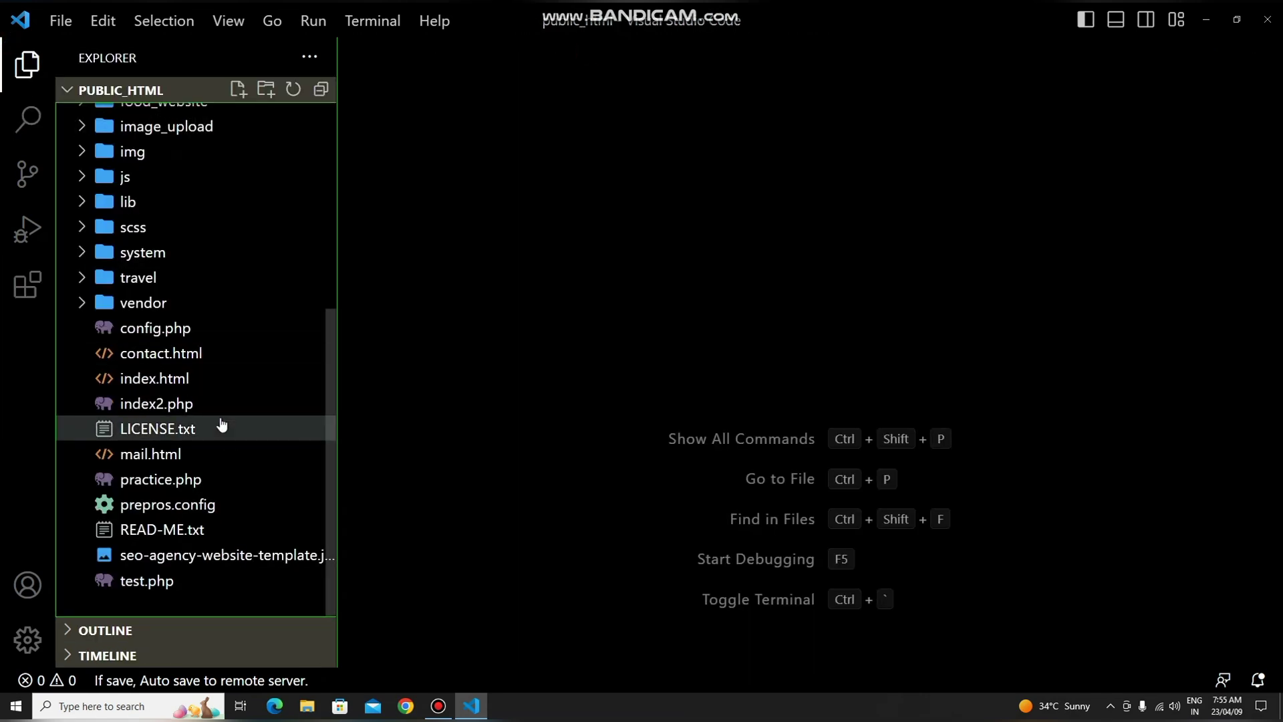
pyautogui.click(234, 378)
pyautogui.rightClick(823, 355)
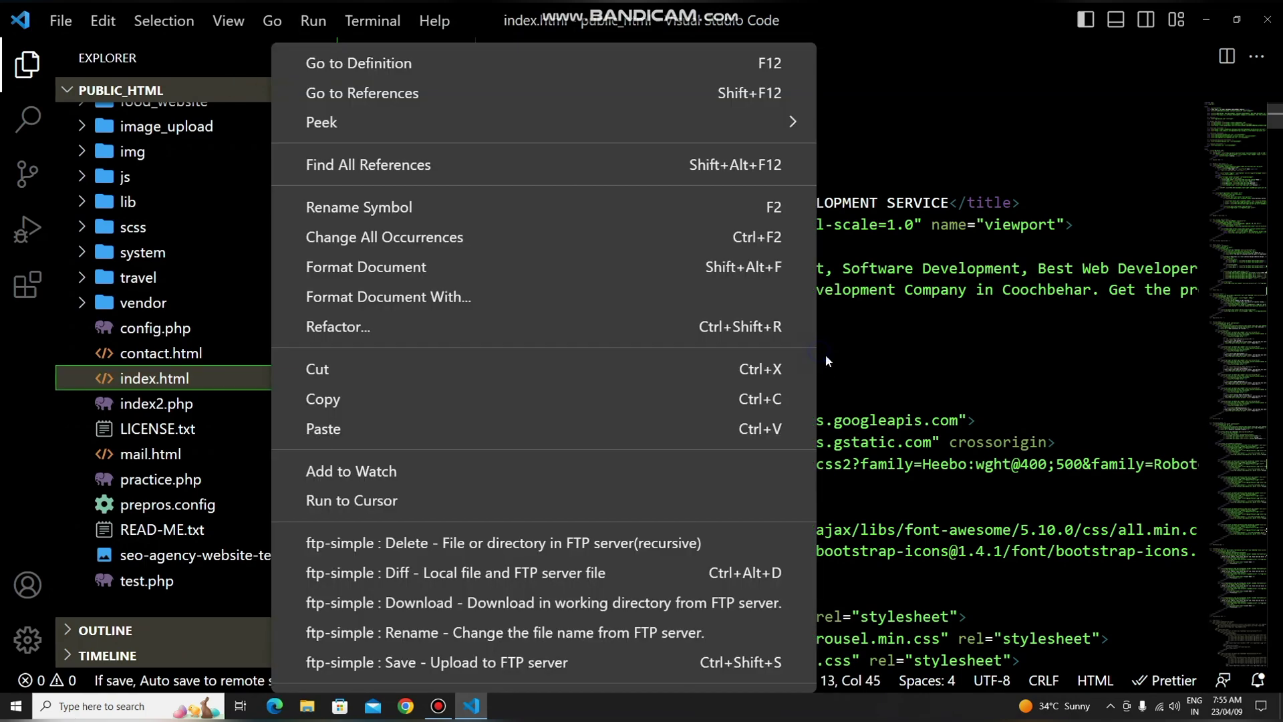
pyautogui.click(899, 335)
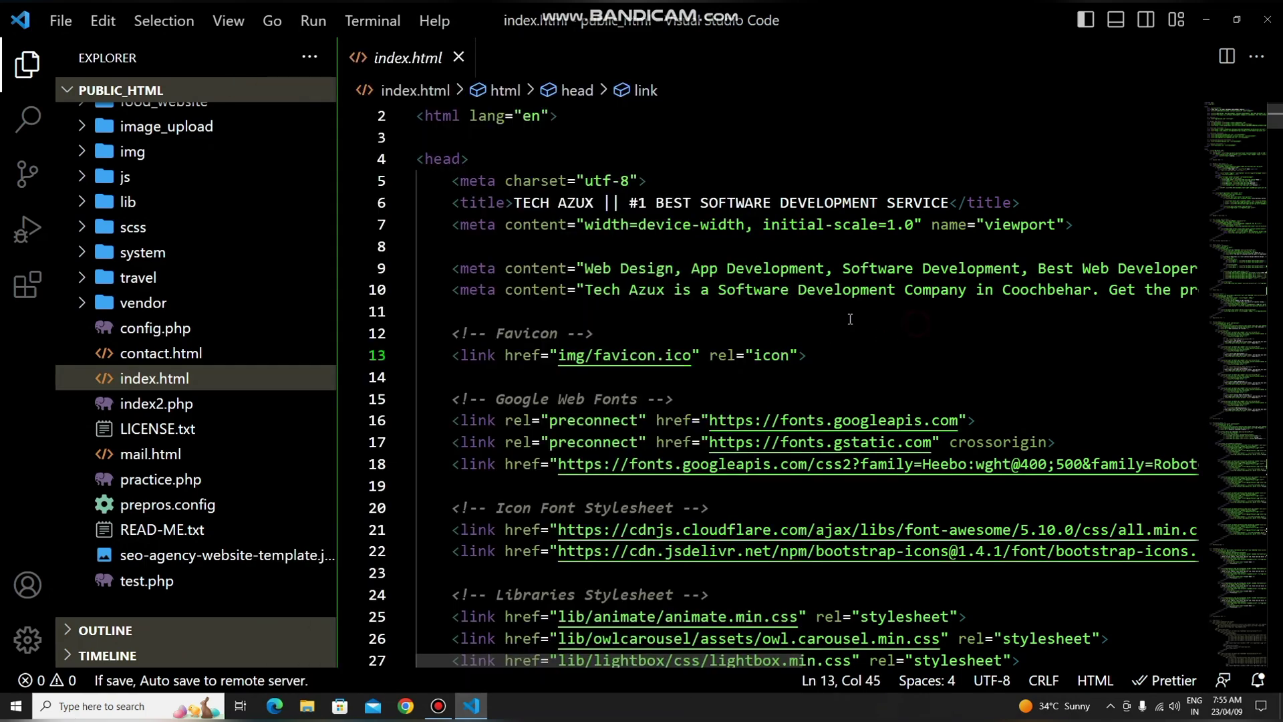
pyautogui.rightClick(847, 317)
pyautogui.click(607, 270)
pyautogui.scroll(-4, 705, 383)
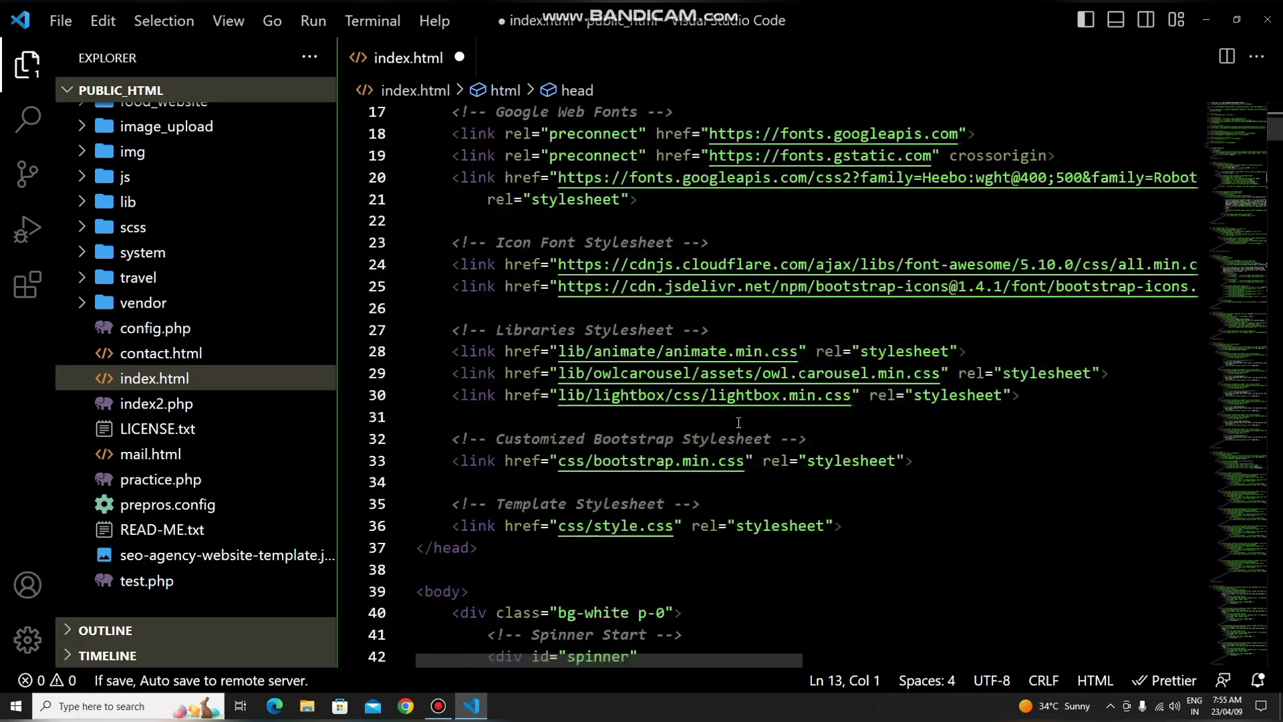
pyautogui.scroll(5, 704, 382)
pyautogui.click(751, 396)
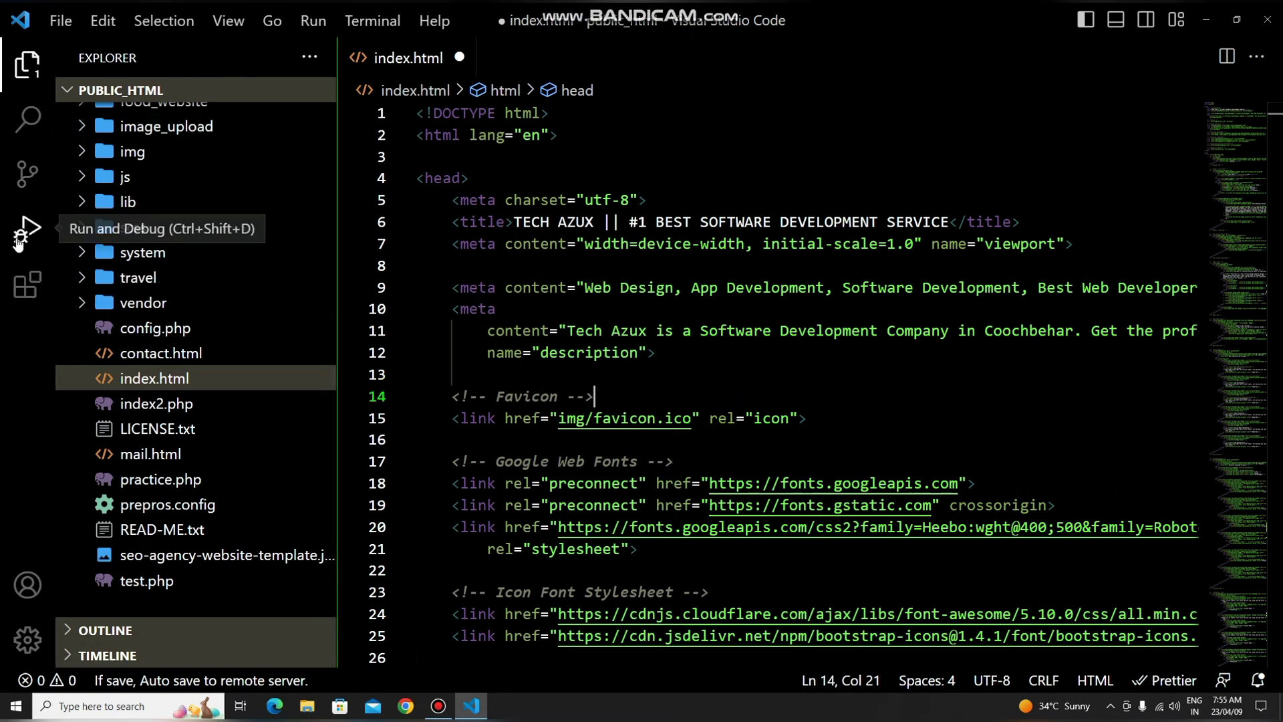
# Step: Search the extension marketplace for "js formatter" and open the Prettier - Code formatter page
pyautogui.click(20, 284)
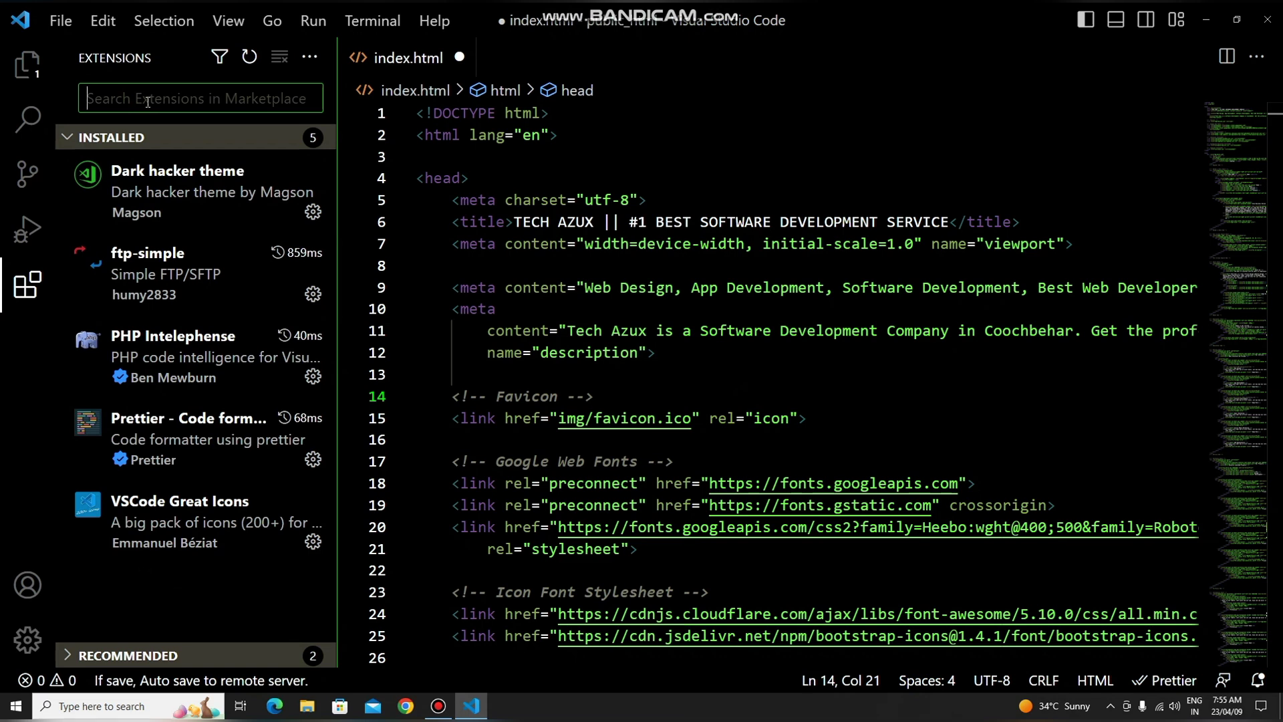
pyautogui.write('js fo')
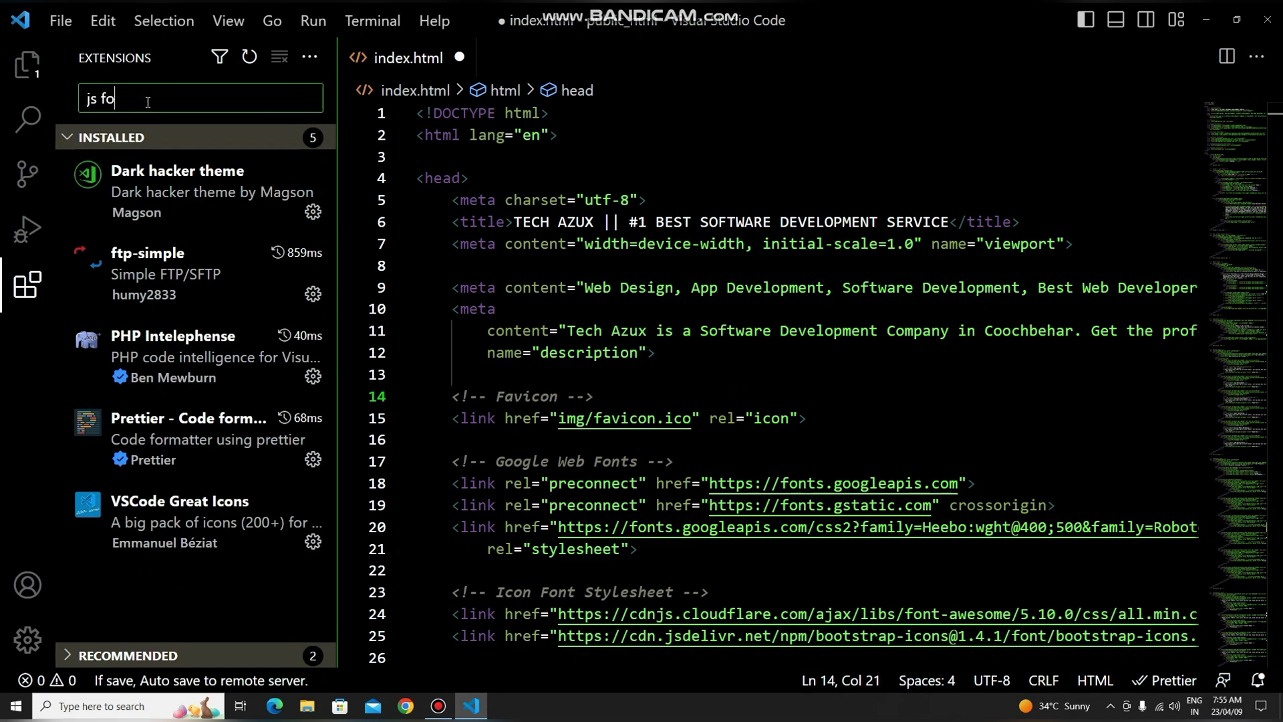
pyautogui.write('rmatter')
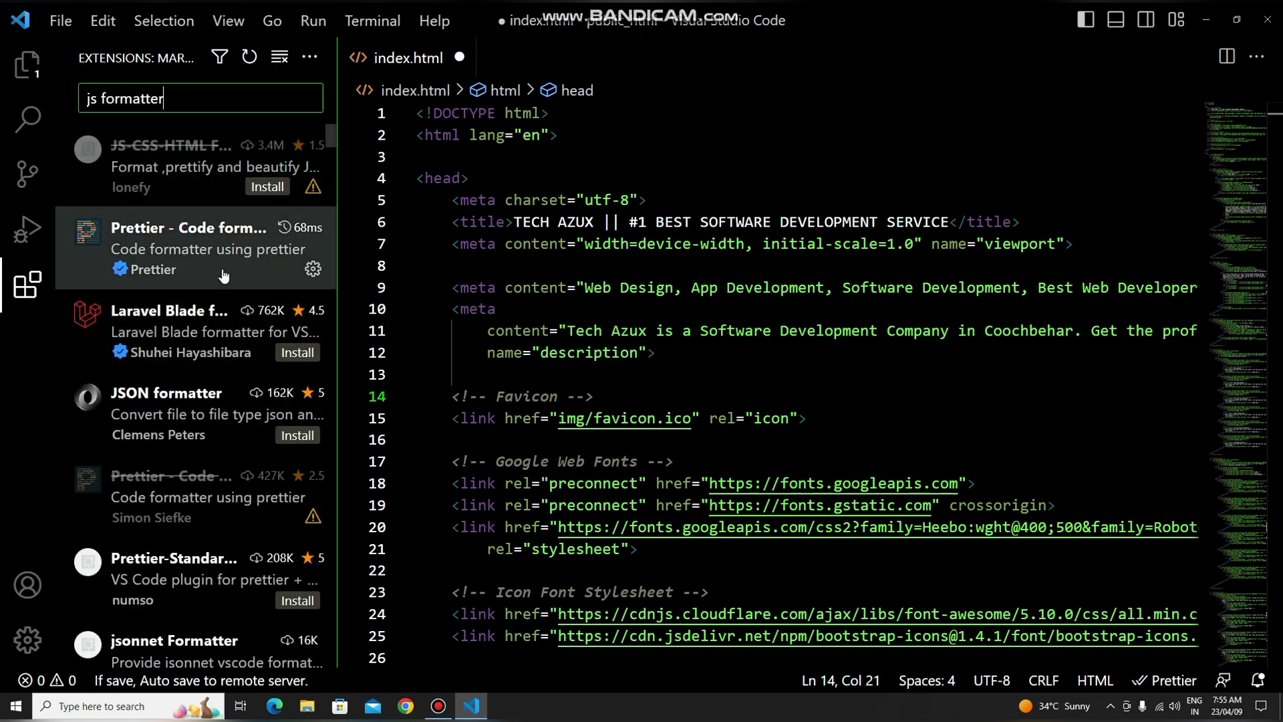
pyautogui.moveTo(223, 274)
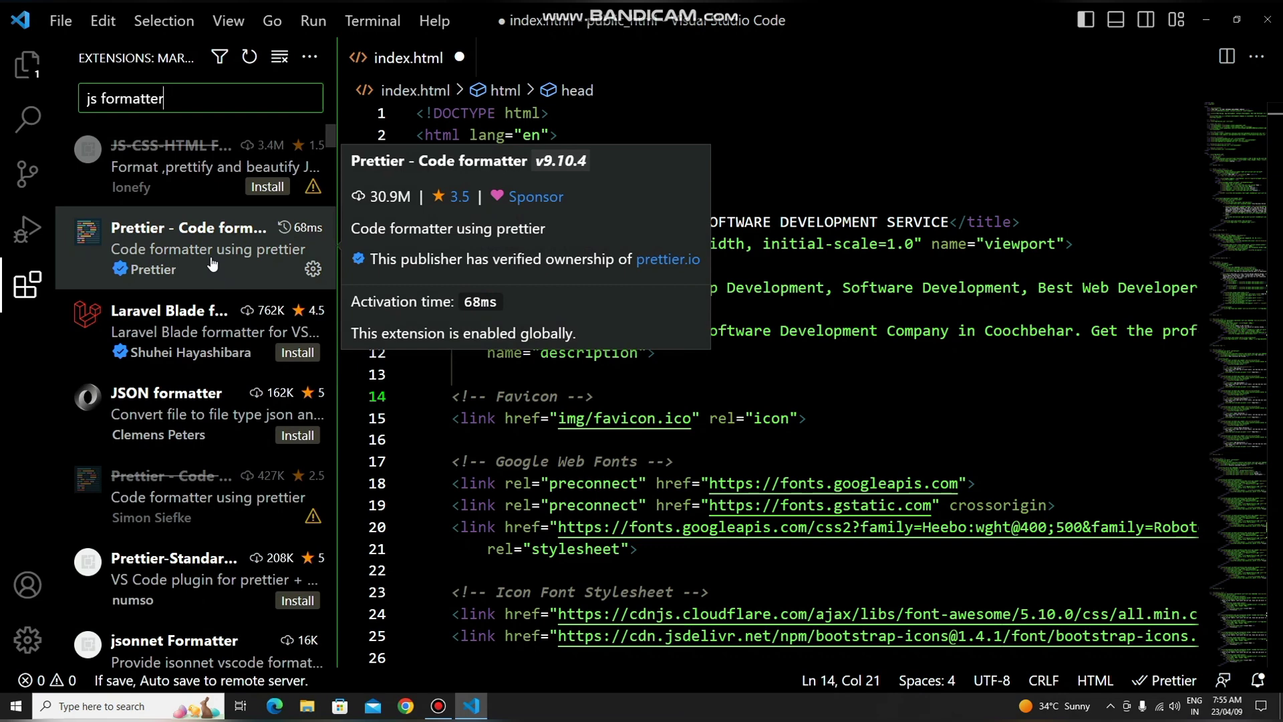
pyautogui.click(212, 264)
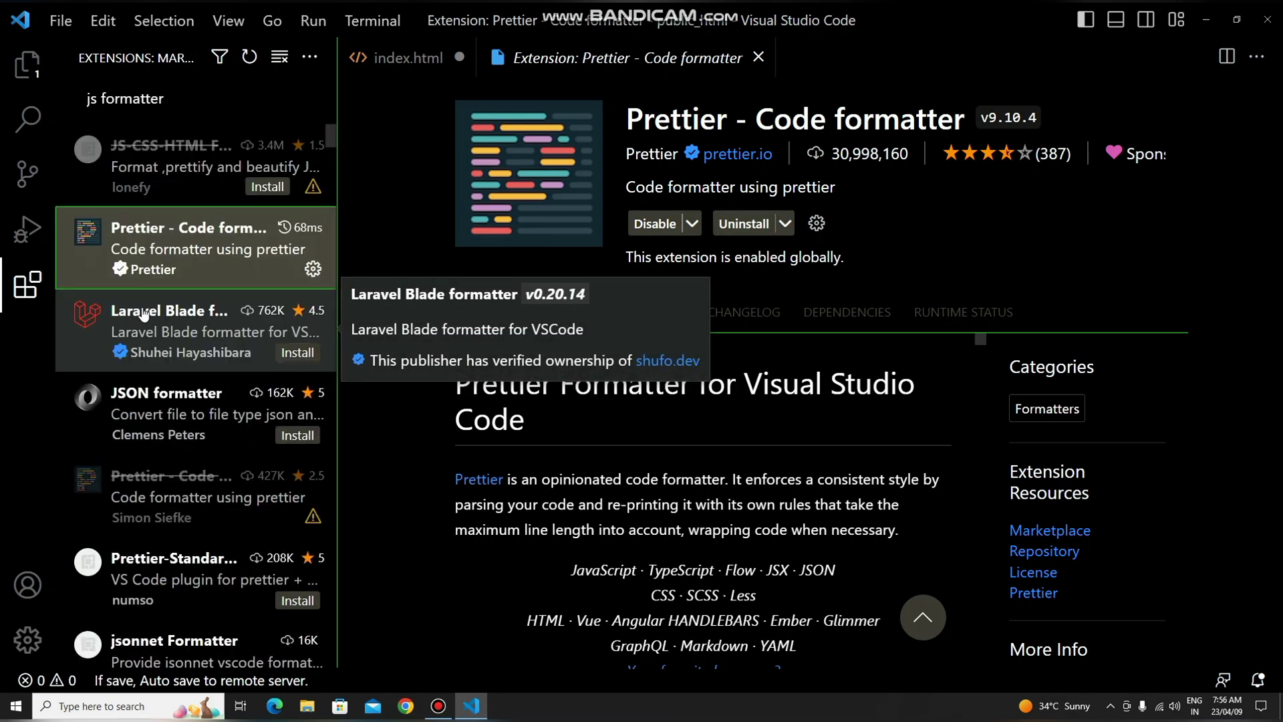
# Step: Replace the extension search with "theme" and browse the themes listed in the marketplace
pyautogui.click(63, 97)
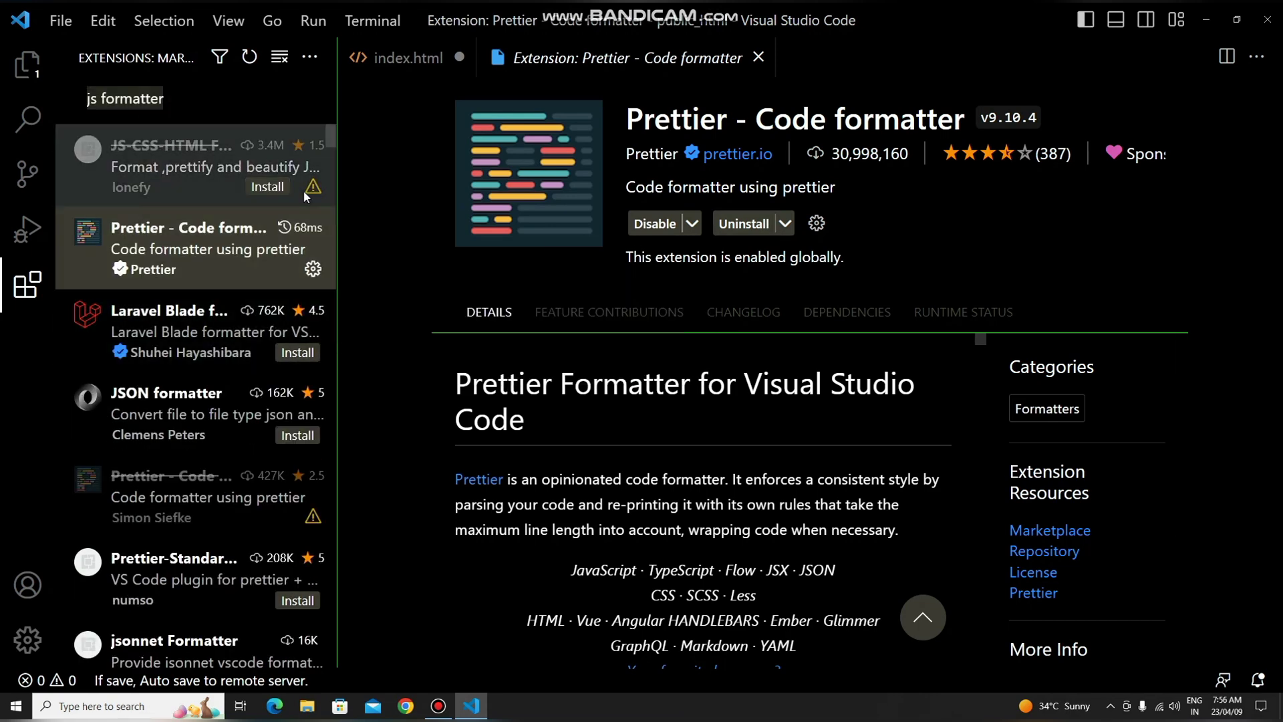
pyautogui.moveTo(303, 190)
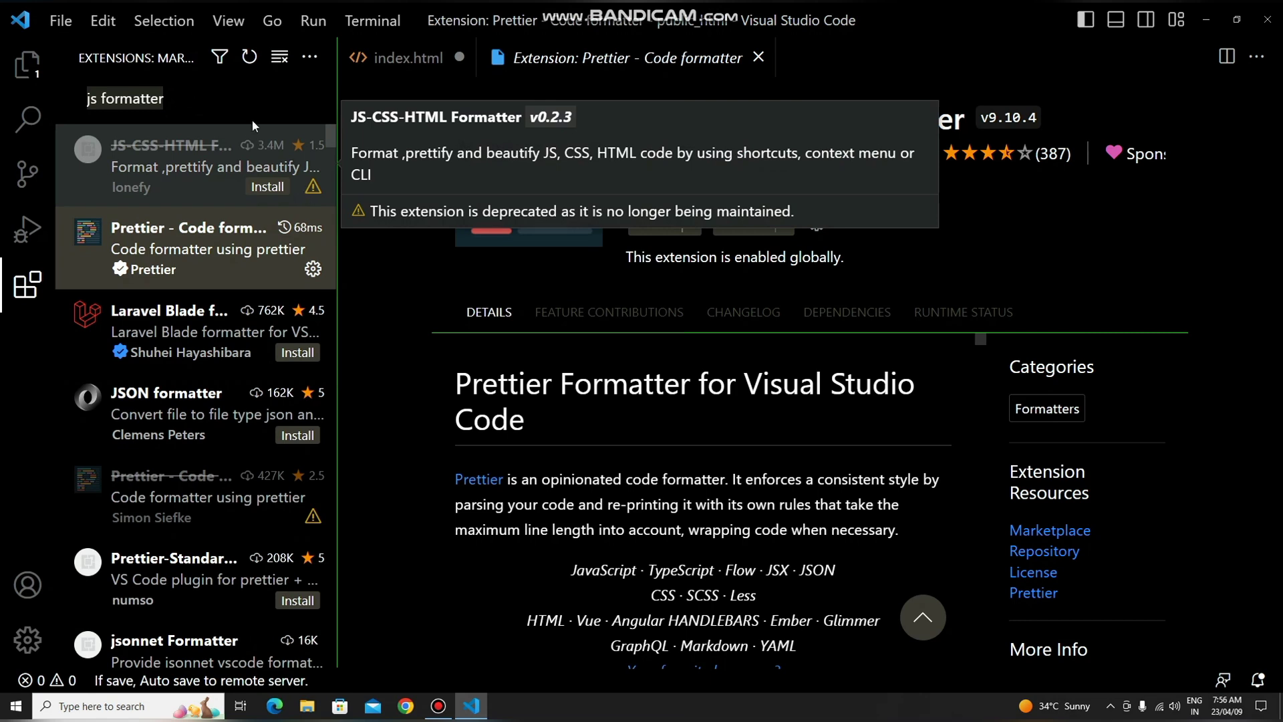
pyautogui.click(244, 99)
pyautogui.hotkey('ctrl', 'a')
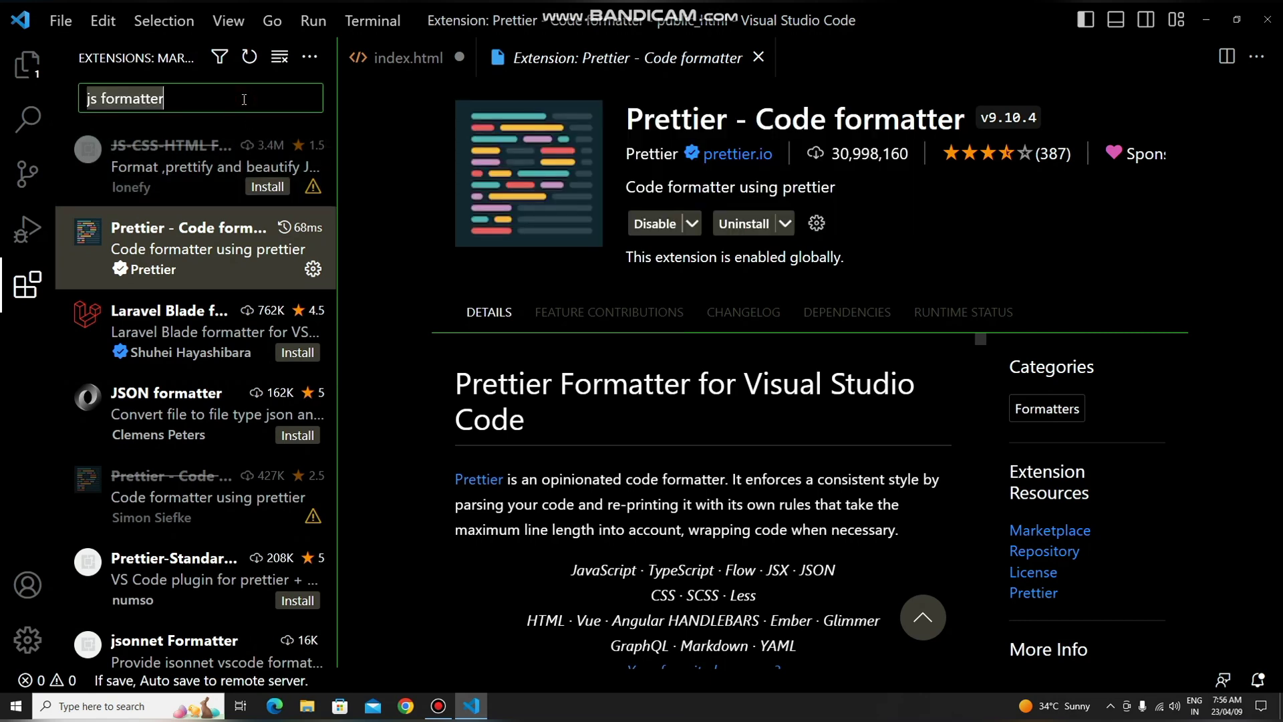
pyautogui.press('BackSpace')
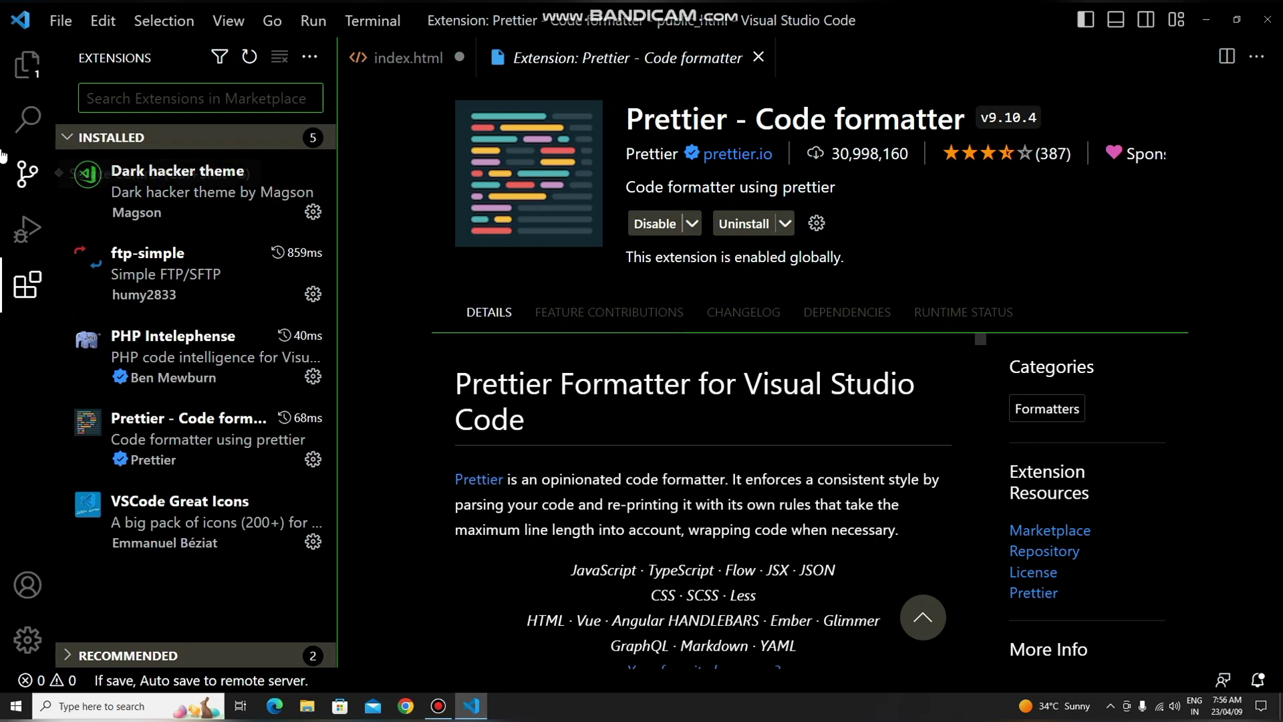
pyautogui.write('the')
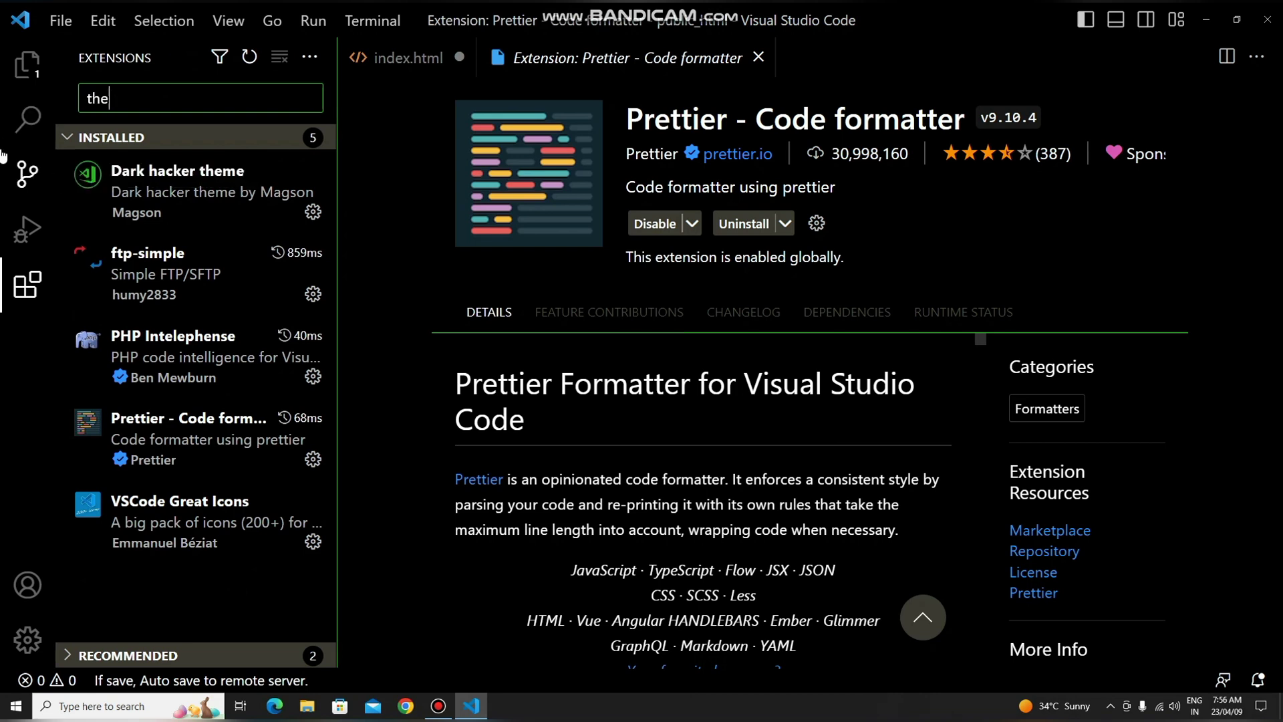
pyautogui.write('me')
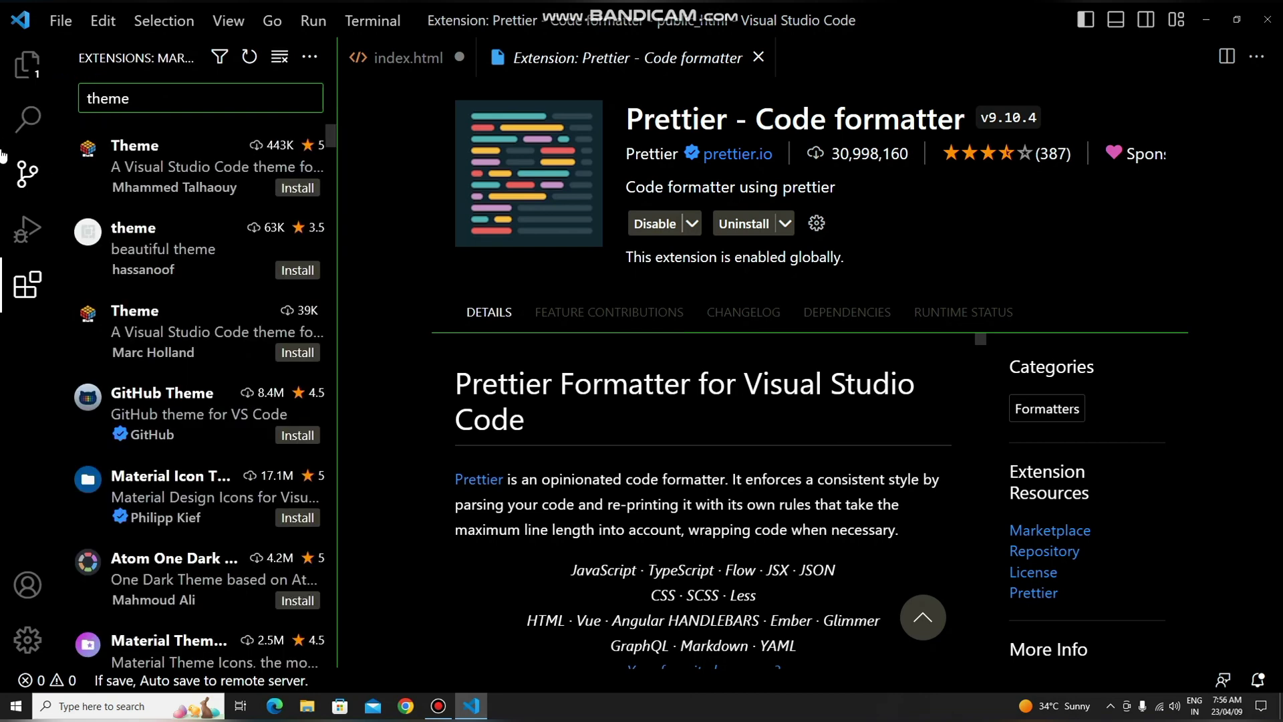
pyautogui.scroll(-3, 200, 421)
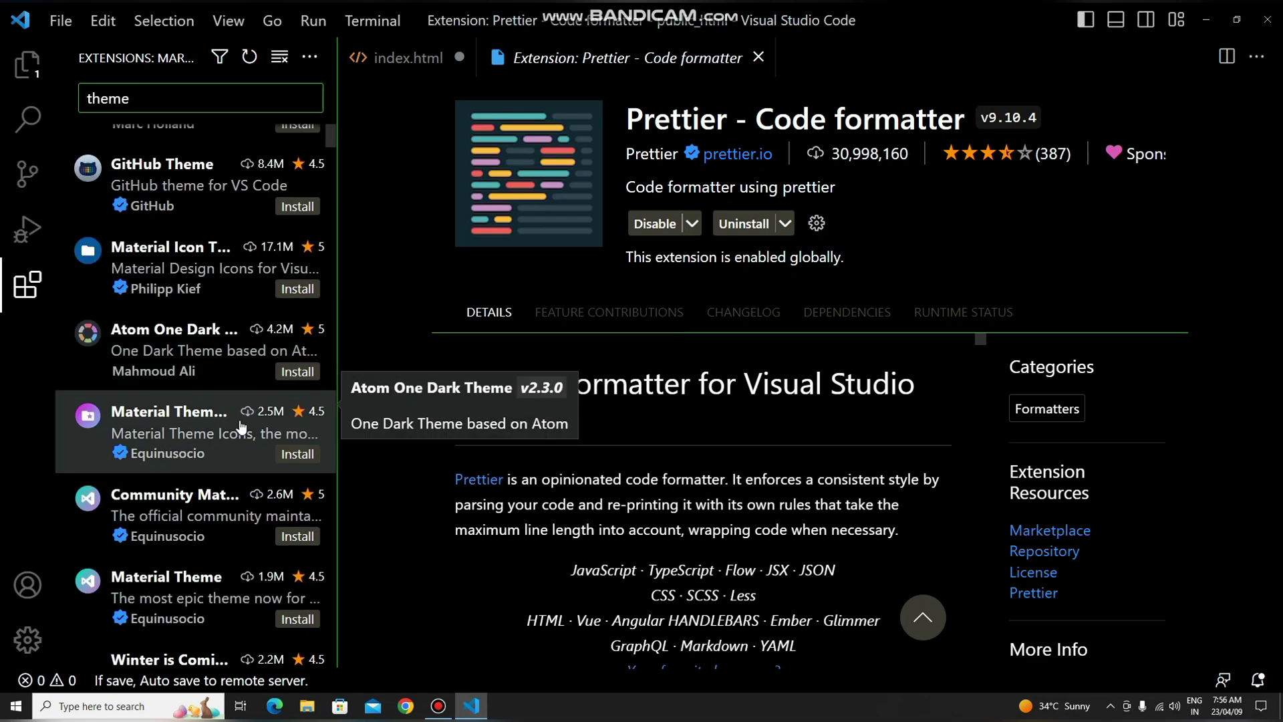
pyautogui.scroll(-1, 240, 428)
pyautogui.scroll(-2, 200, 461)
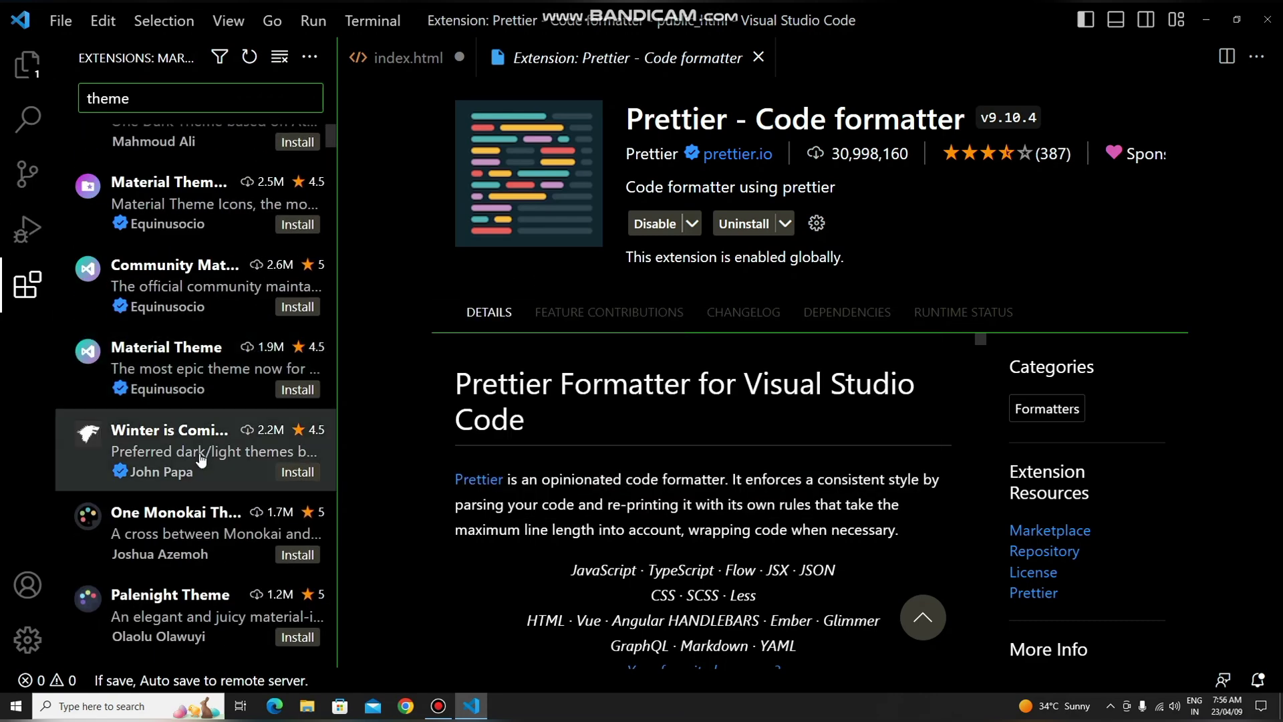
pyautogui.scroll(2, 201, 414)
# Step: Open the Material Theme Icons extension page and look through its details
pyautogui.click(197, 337)
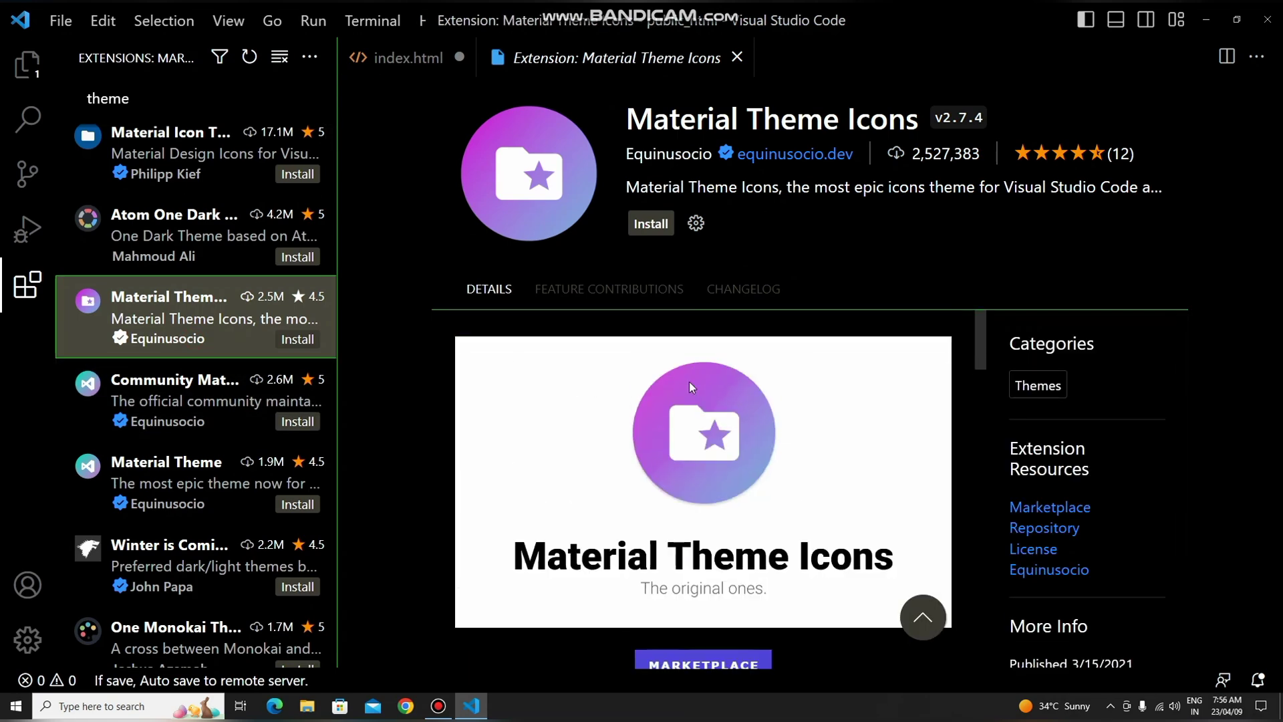
pyautogui.scroll(-5, 690, 379)
pyautogui.scroll(6, 691, 378)
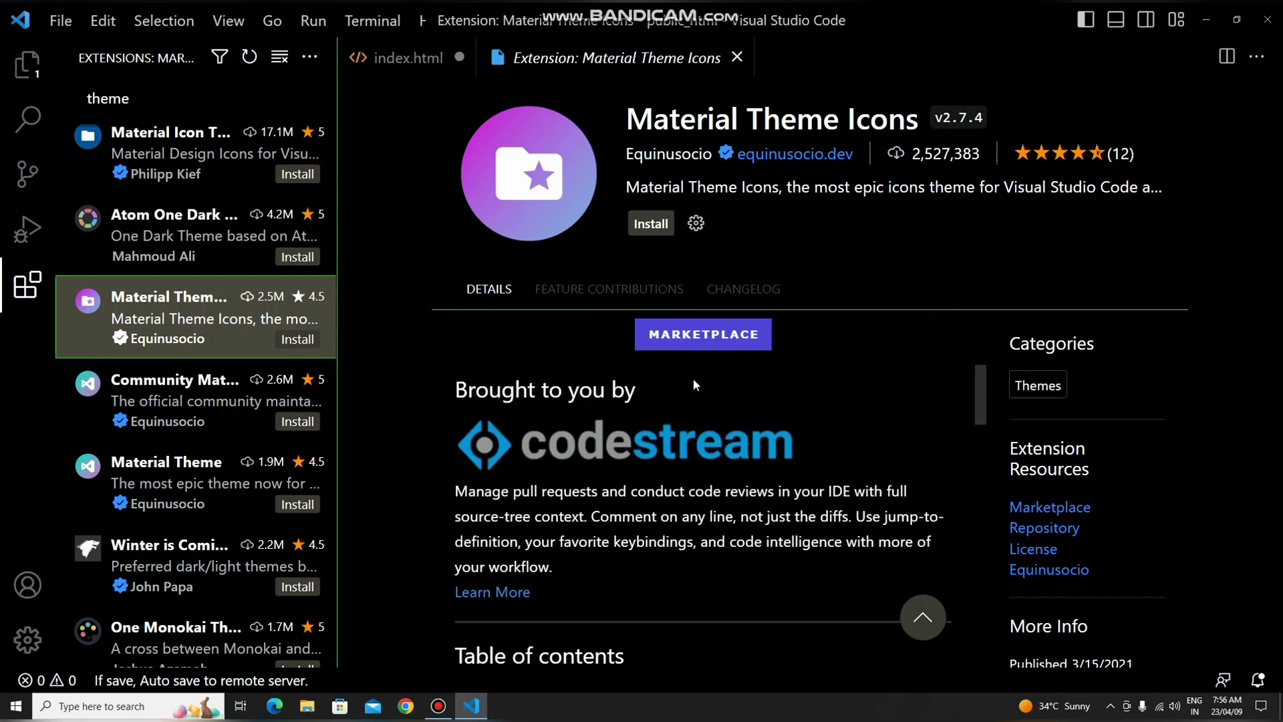
pyautogui.scroll(-1, 211, 401)
pyautogui.scroll(2, 212, 404)
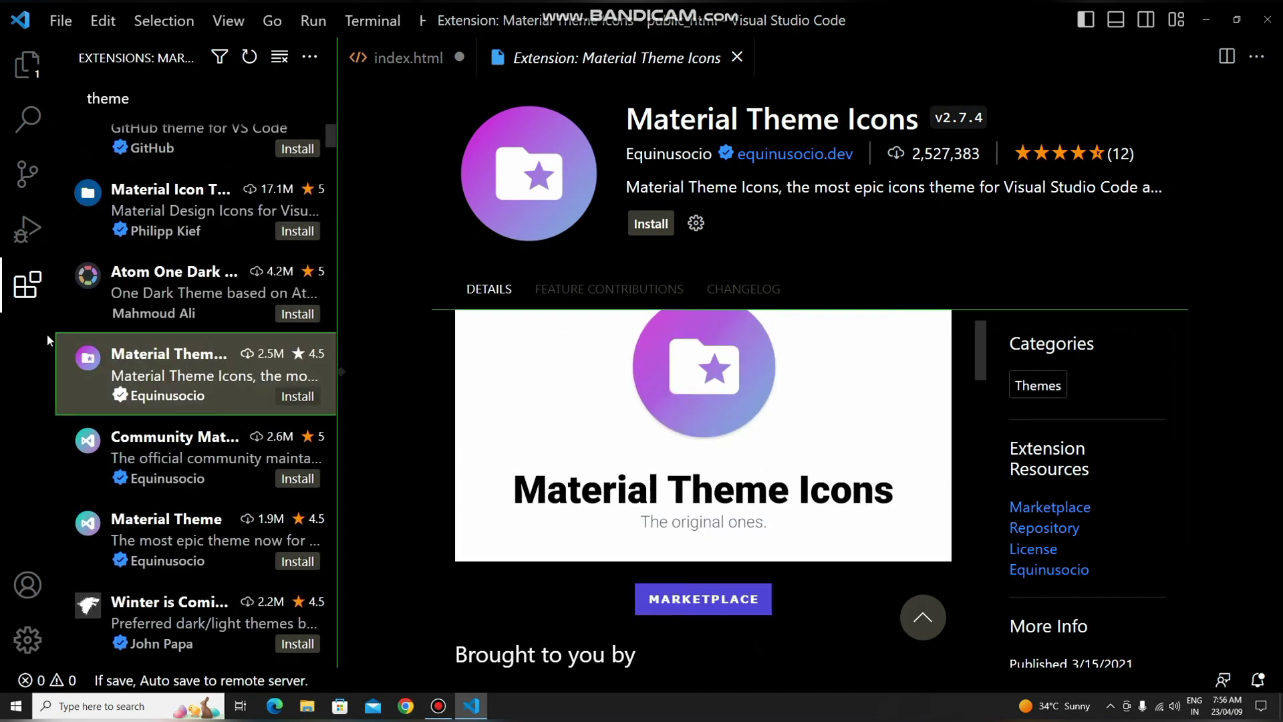
pyautogui.scroll(4, 227, 395)
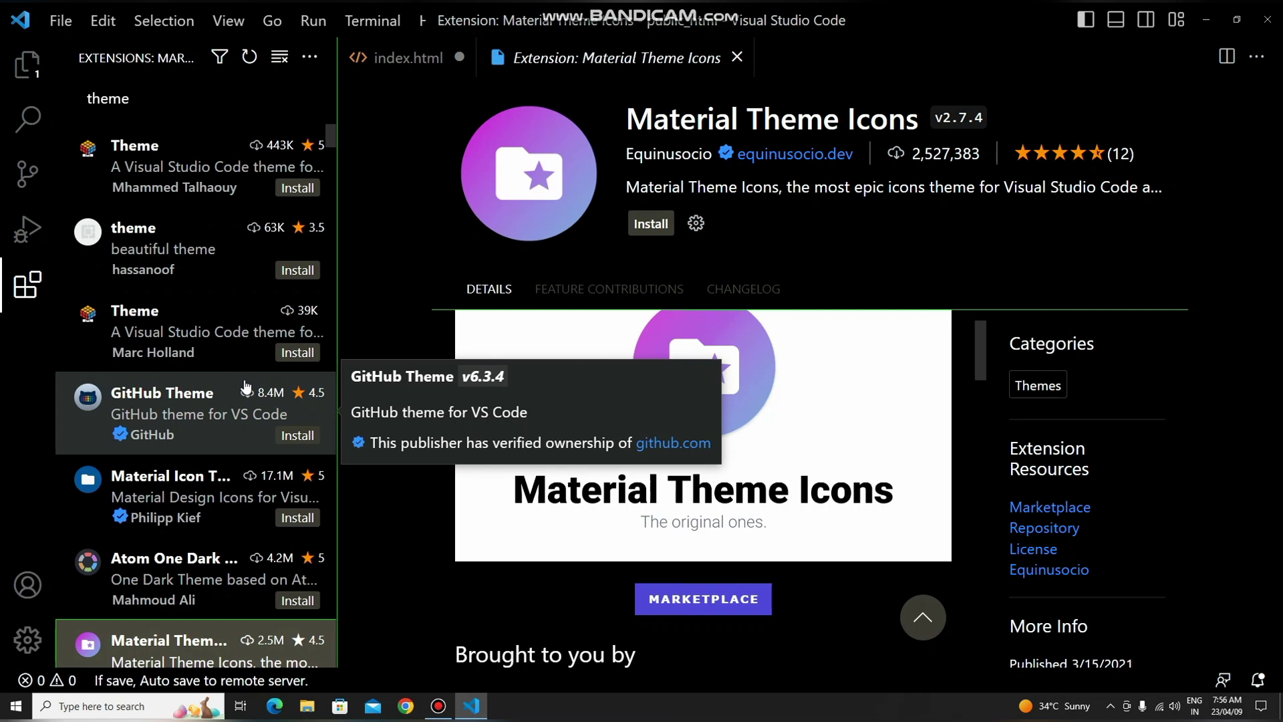
# Step: Close the Material Theme Icons page and save the formatted index.html
pyautogui.click(737, 57)
pyautogui.hotkey('ctrl', 's')
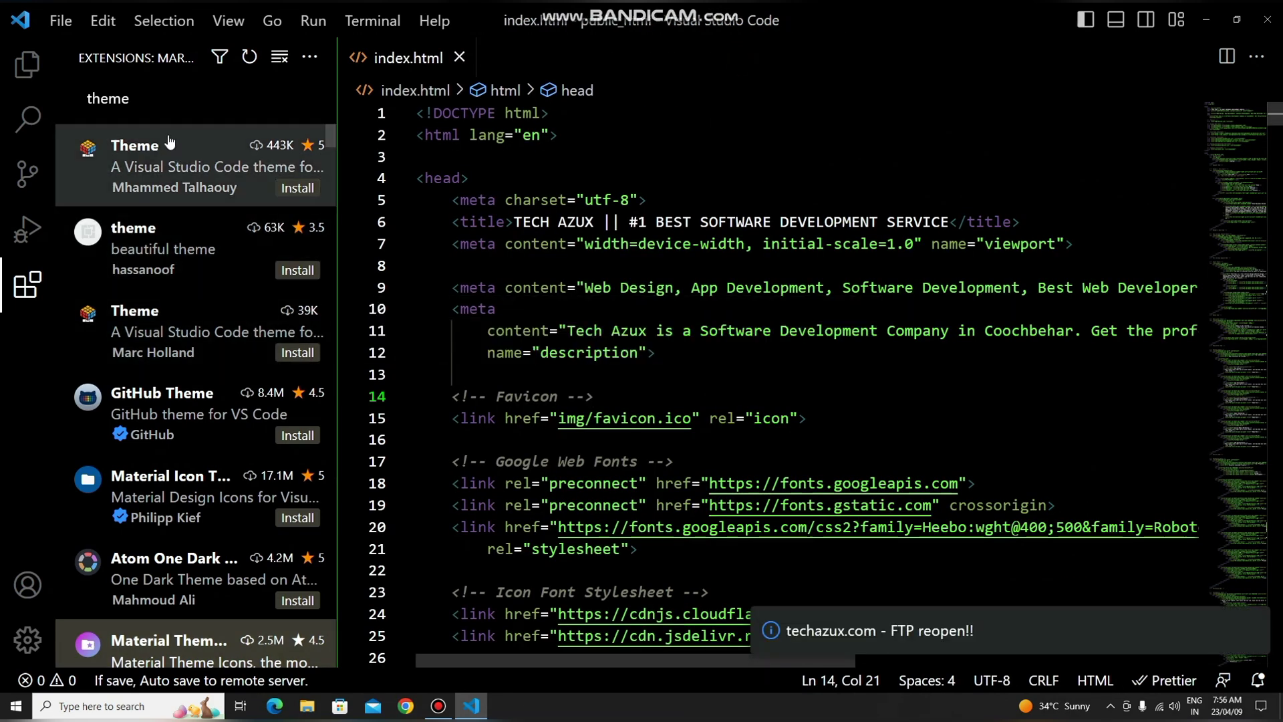
# Step: Clear the "theme" extension search and collapse the list of installed extensions
pyautogui.doubleClick(95, 100)
pyautogui.press('End')
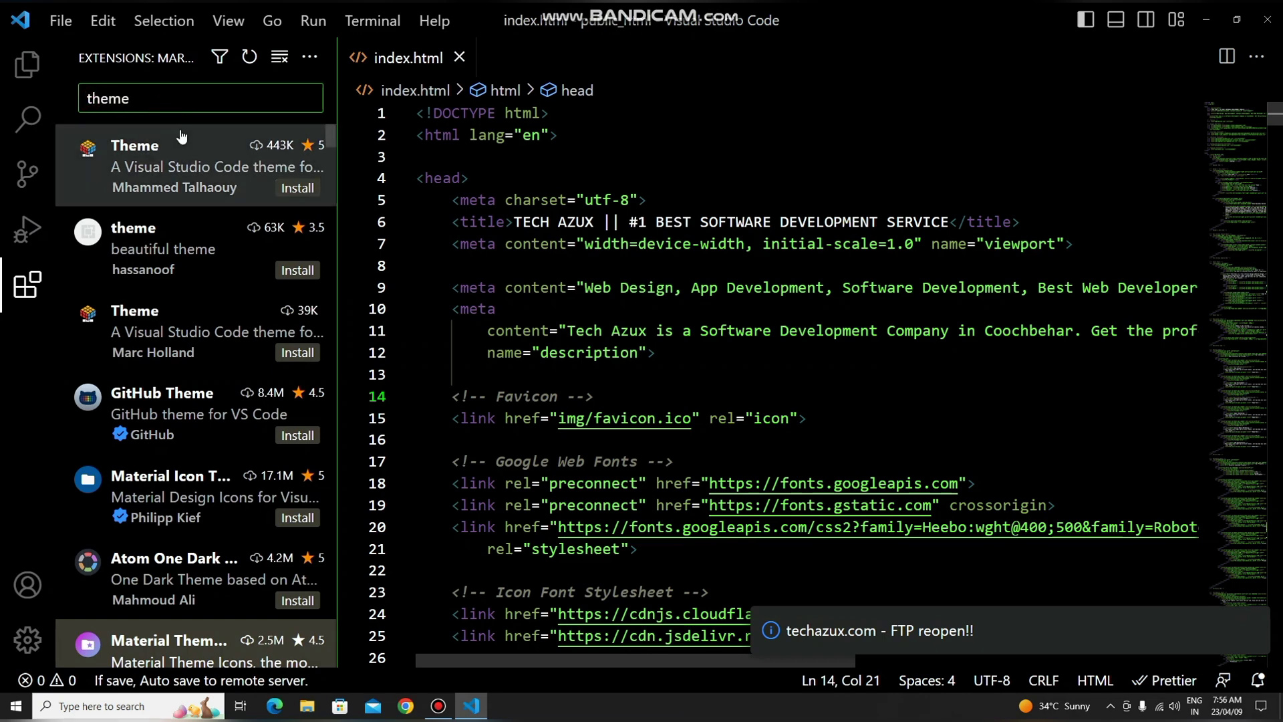
pyautogui.hotkey('ctrl', 'a')
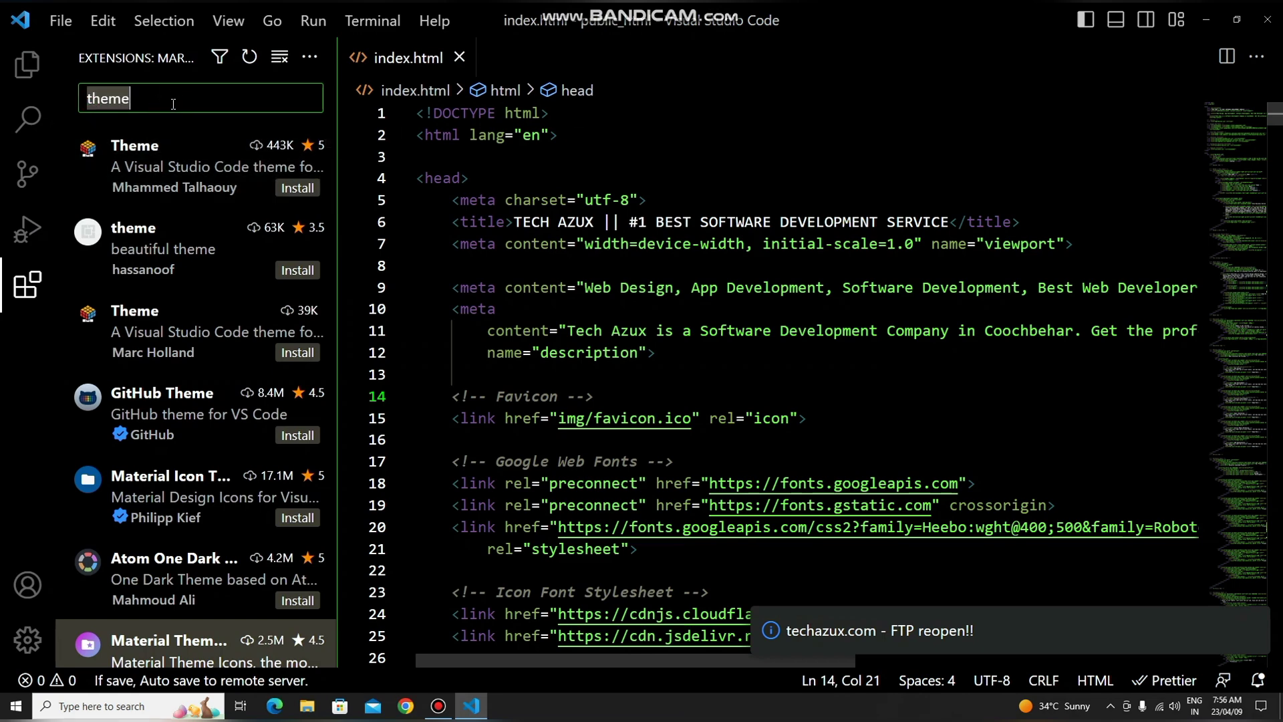
pyautogui.press('BackSpace')
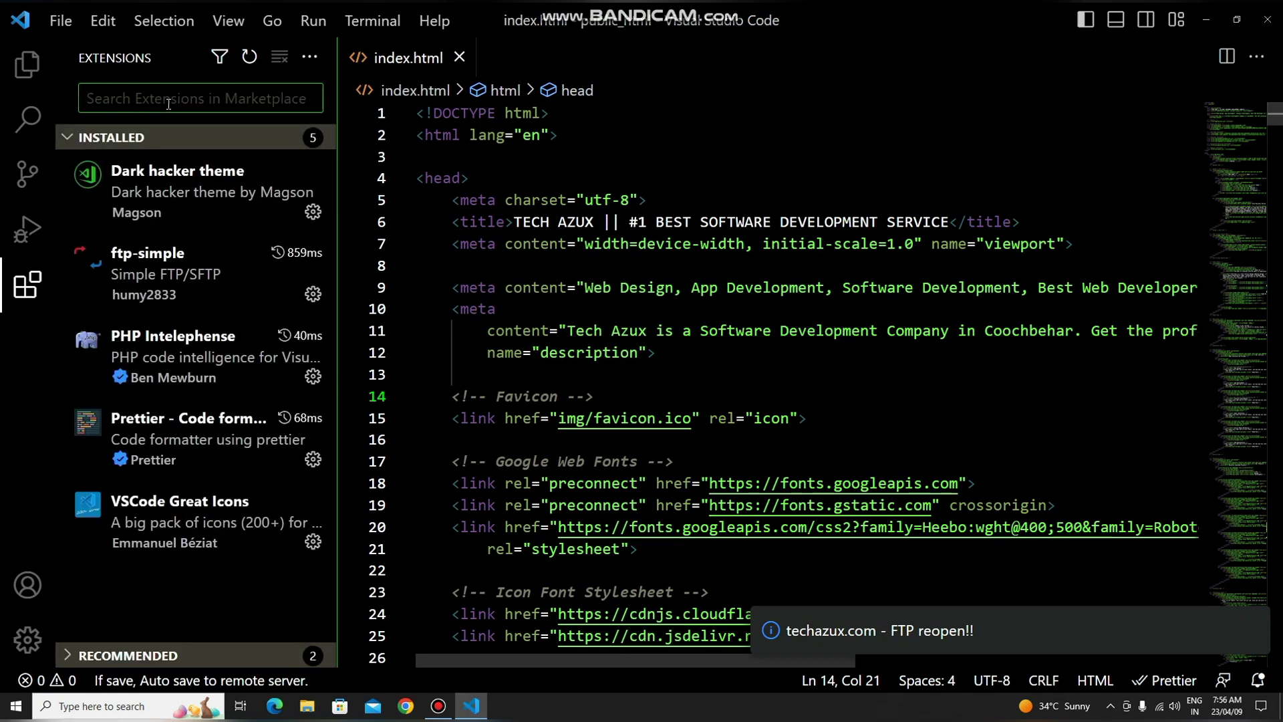
pyautogui.click(67, 138)
pyautogui.click(690, 292)
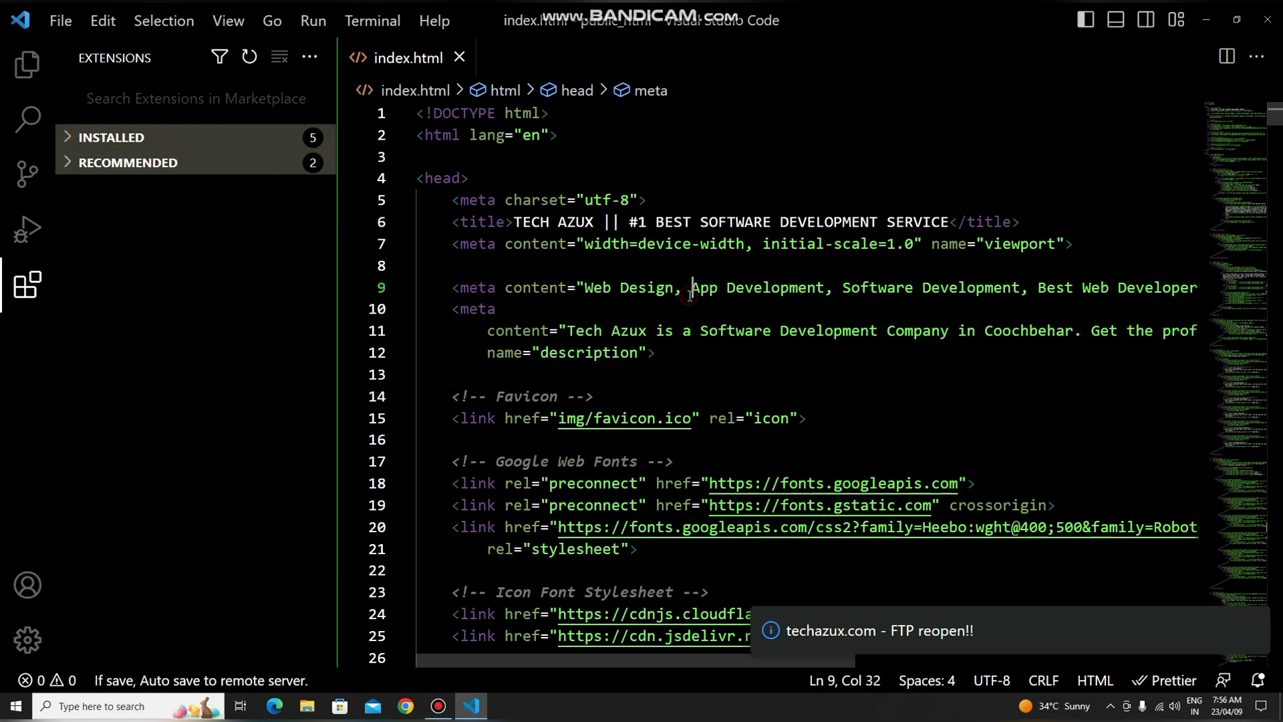
pyautogui.moveTo(673, 197); pyautogui.dragTo(681, 290)
pyautogui.click(680, 289)
pyautogui.click(690, 348)
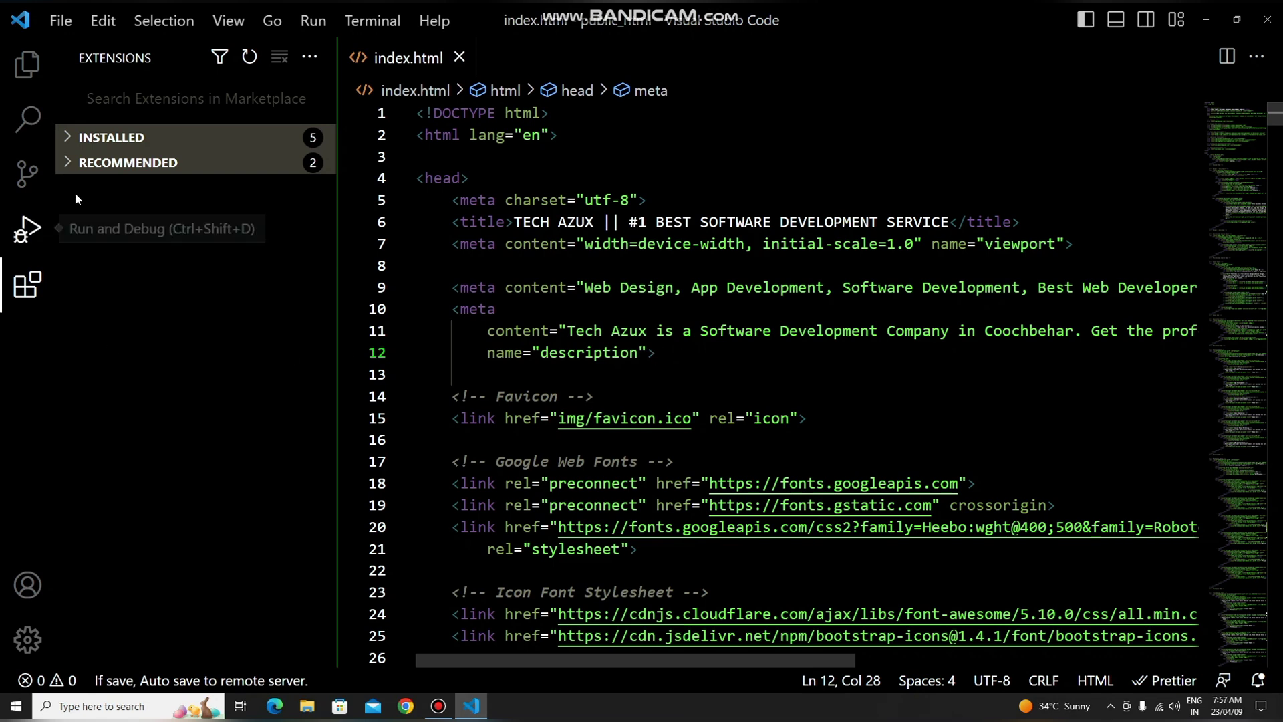
# Step: Search the extension marketplace for "ftp-simple" and open the ftp-simple extension page
pyautogui.click(177, 105)
pyautogui.write('ftp-simple')
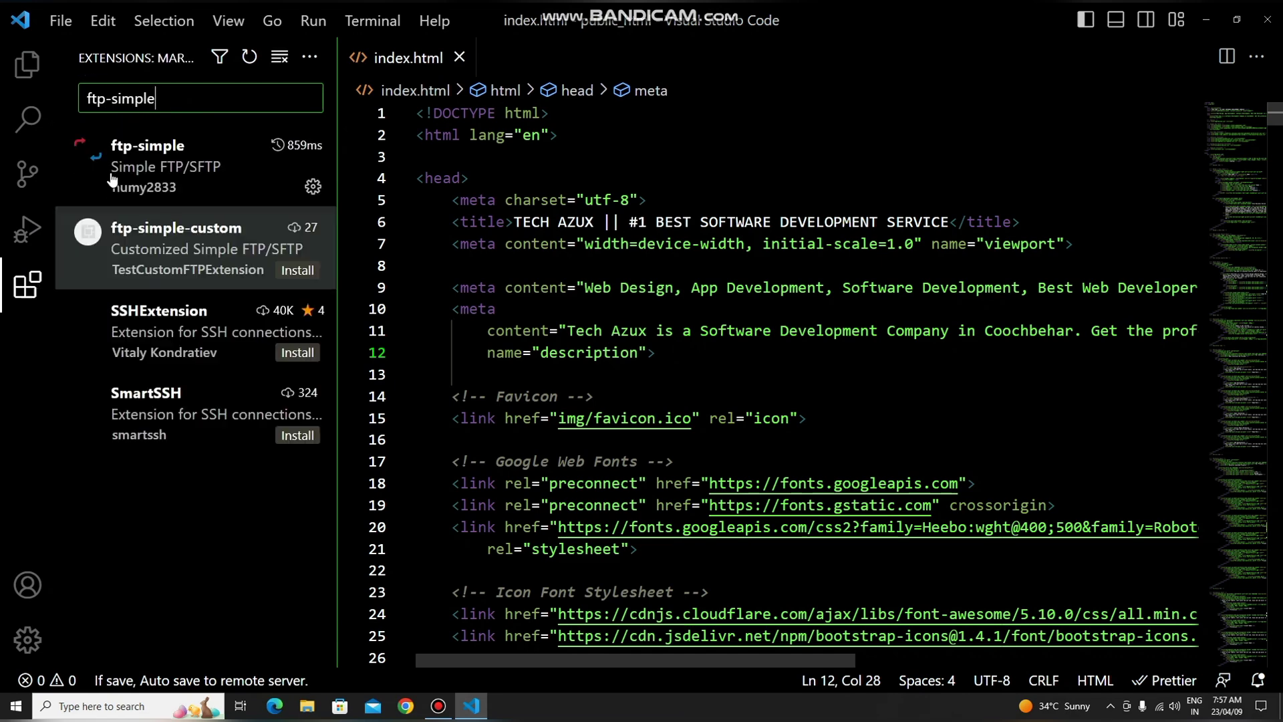
pyautogui.click(163, 166)
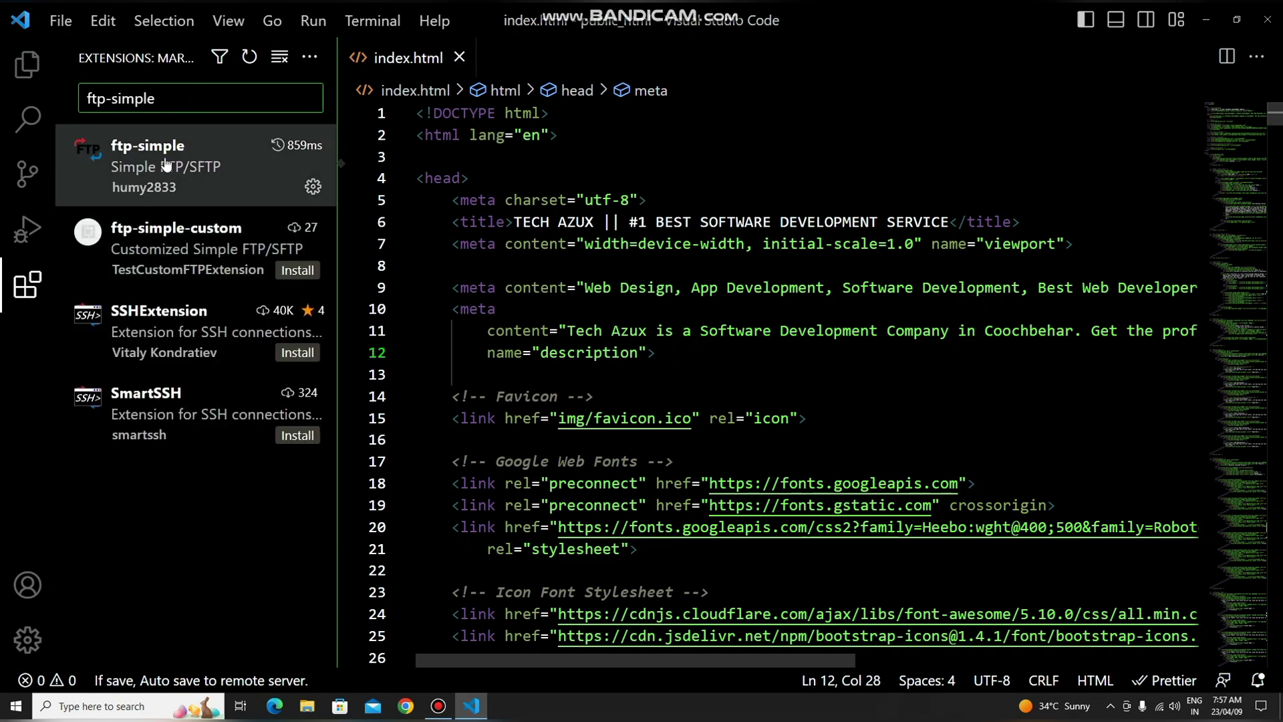
# Step: Examine the functions and available commands described in the ftp-simple extension's details
pyautogui.scroll(-2, 811, 395)
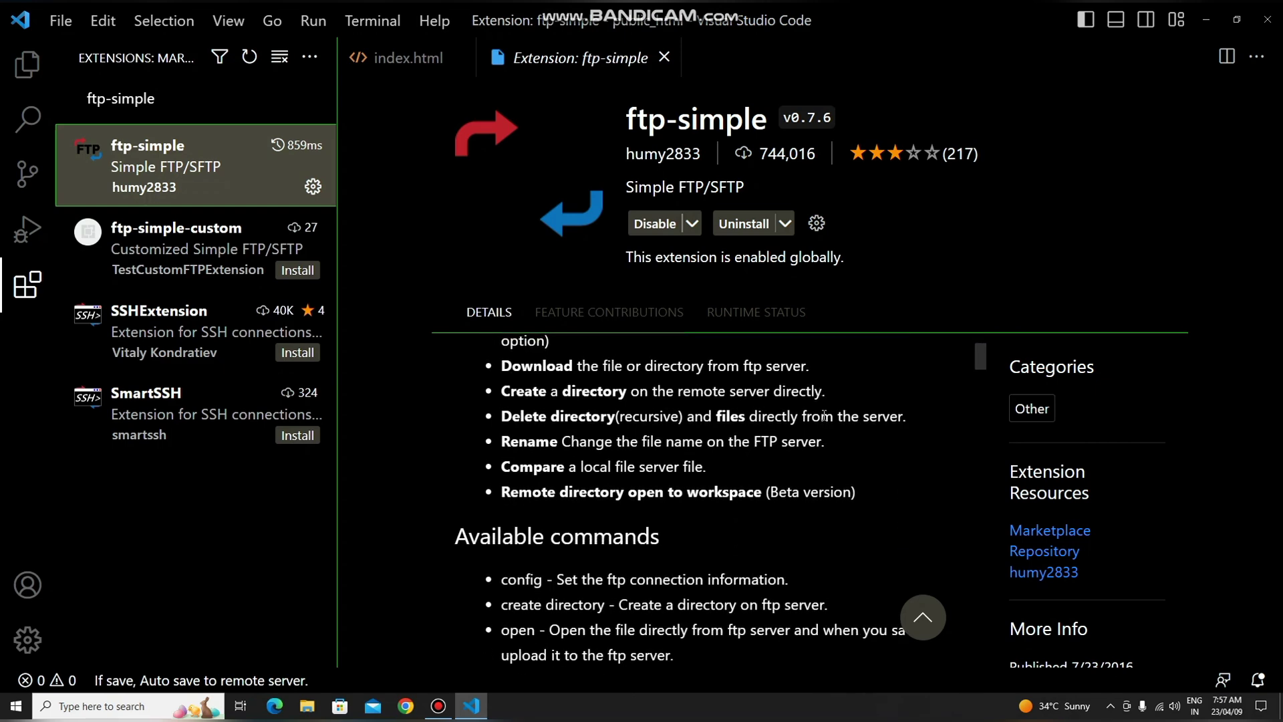
pyautogui.scroll(2, 844, 461)
pyautogui.scroll(-5, 844, 468)
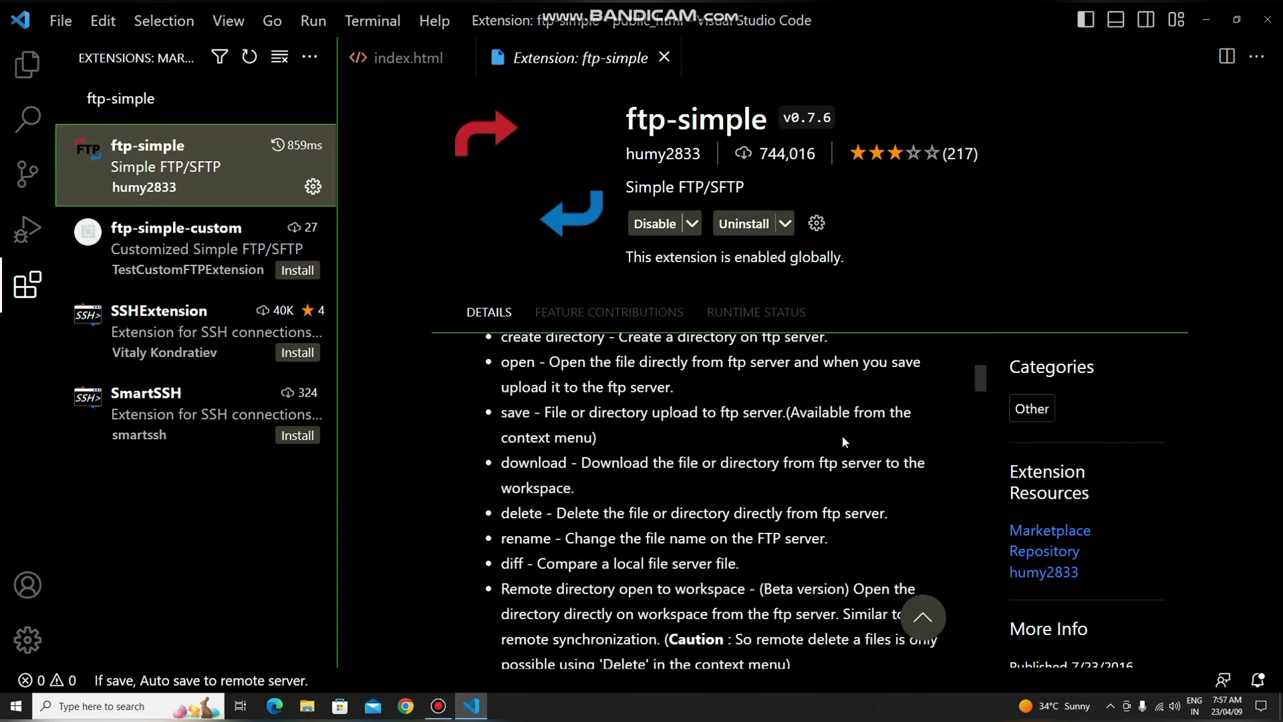
pyautogui.scroll(-3, 842, 437)
pyautogui.scroll(6, 841, 426)
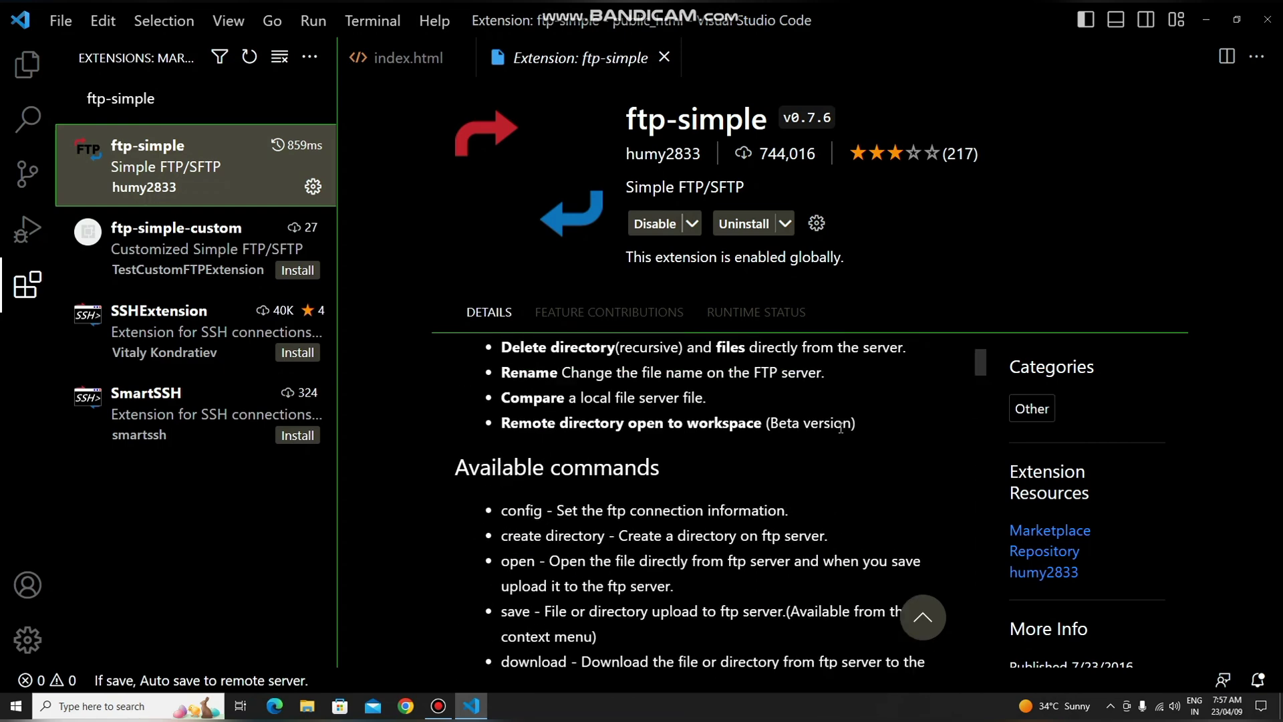
pyautogui.scroll(3, 840, 428)
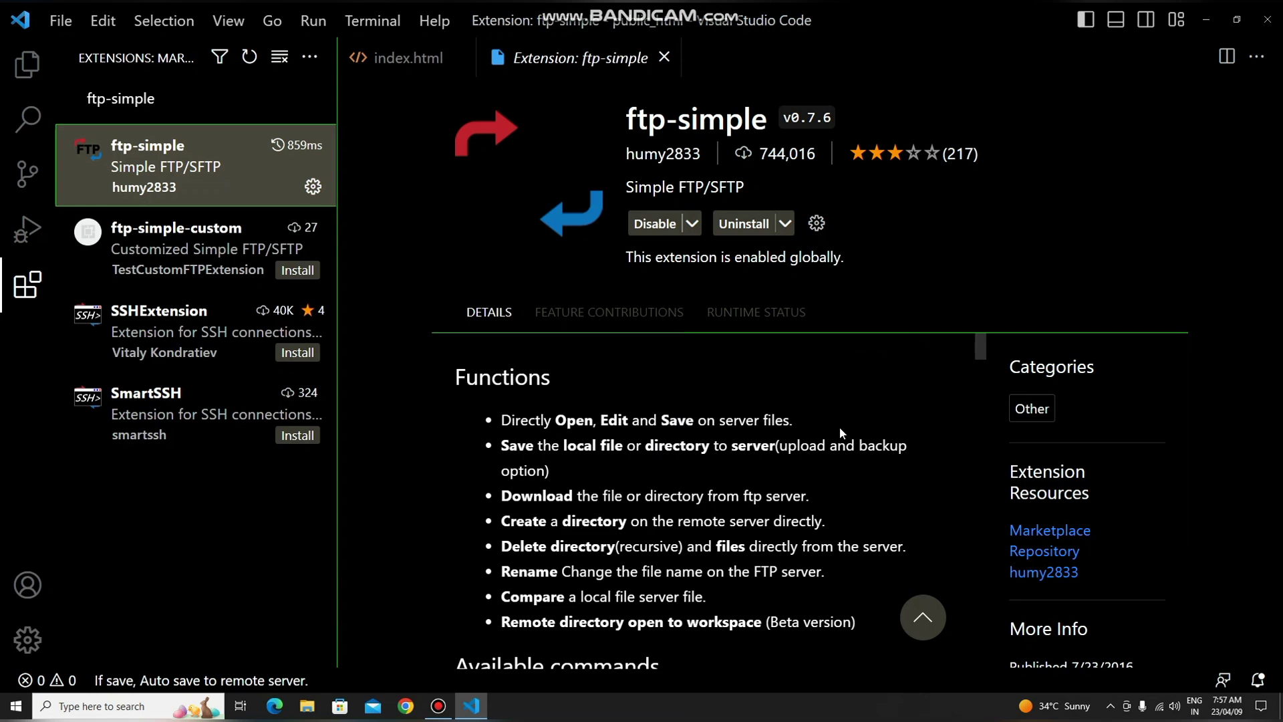
pyautogui.click(438, 706)
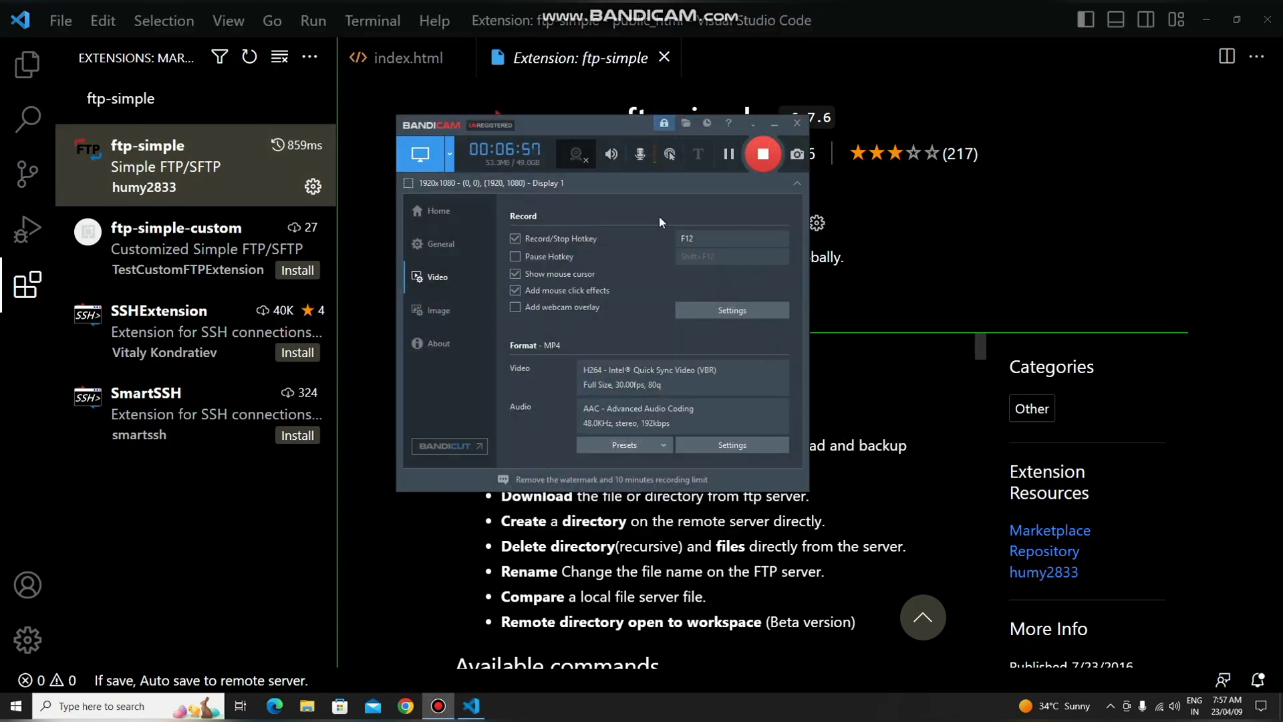